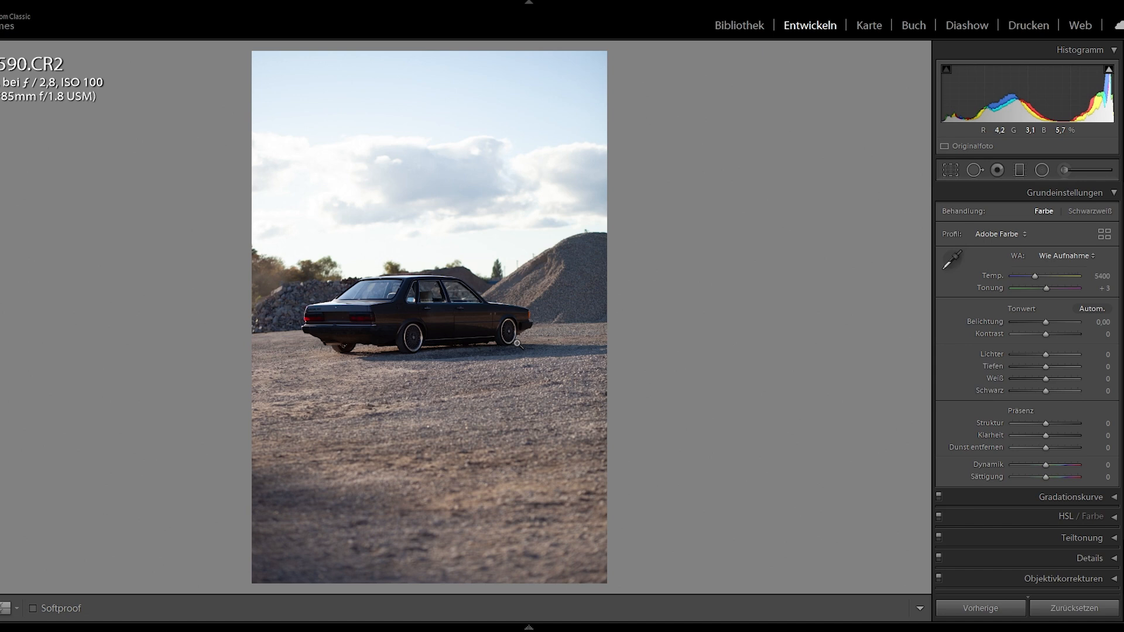
# Step: Crop the car photo to a 5 x 7 aspect ratio, rotate it by 1.89 and reposition the car within the frame
pyautogui.click(951, 172)
pyautogui.click(1073, 214)
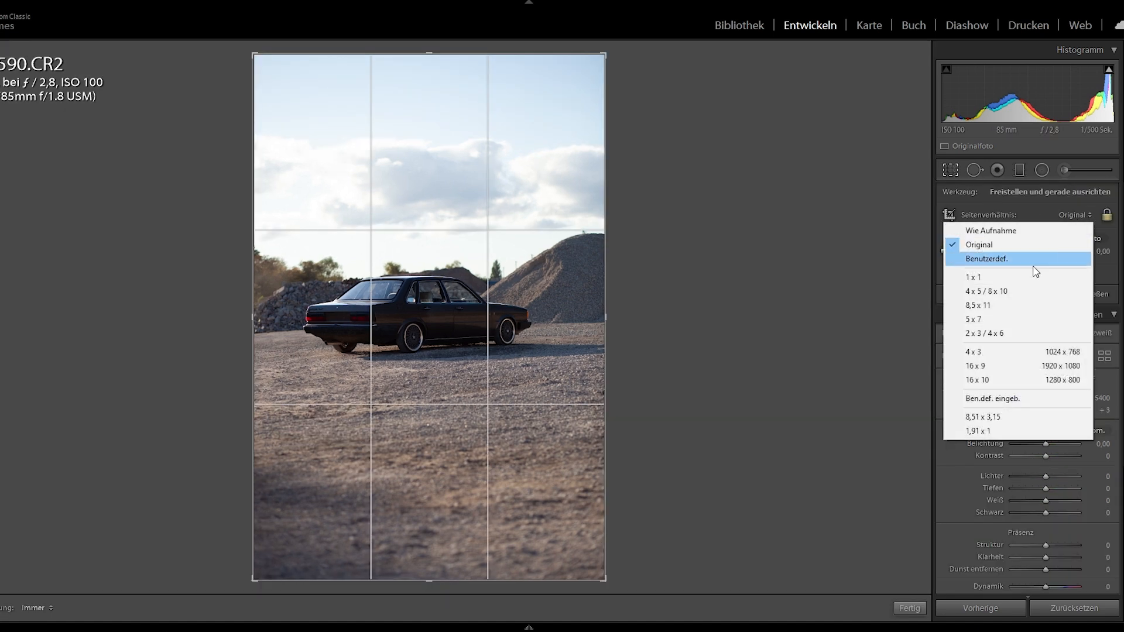
pyautogui.click(1028, 319)
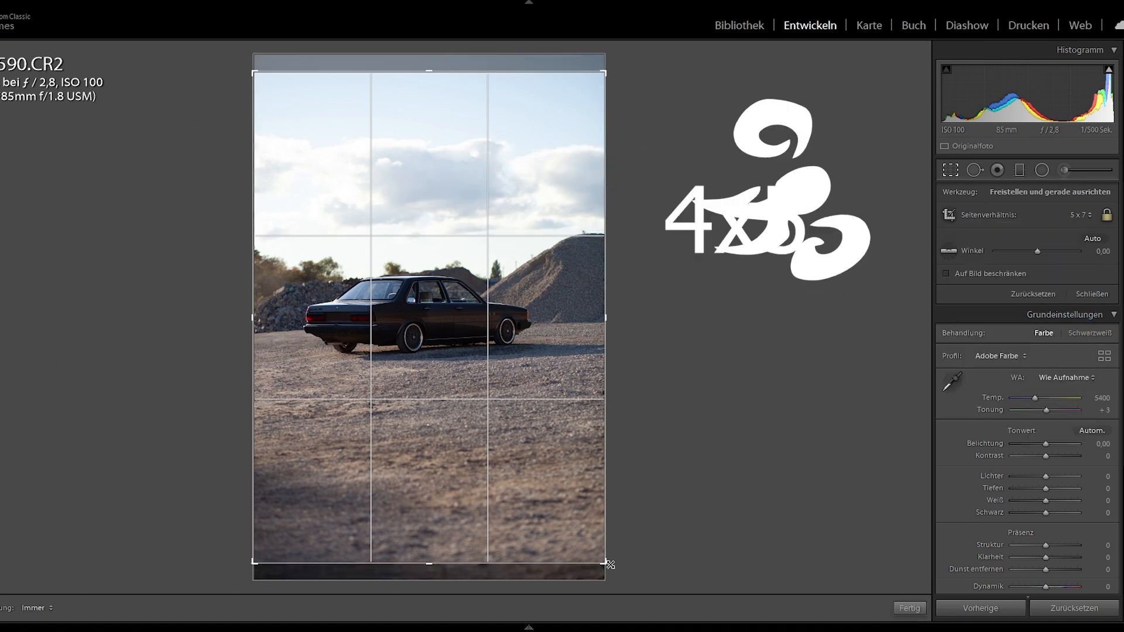
pyautogui.moveTo(608, 560); pyautogui.dragTo(597, 534)
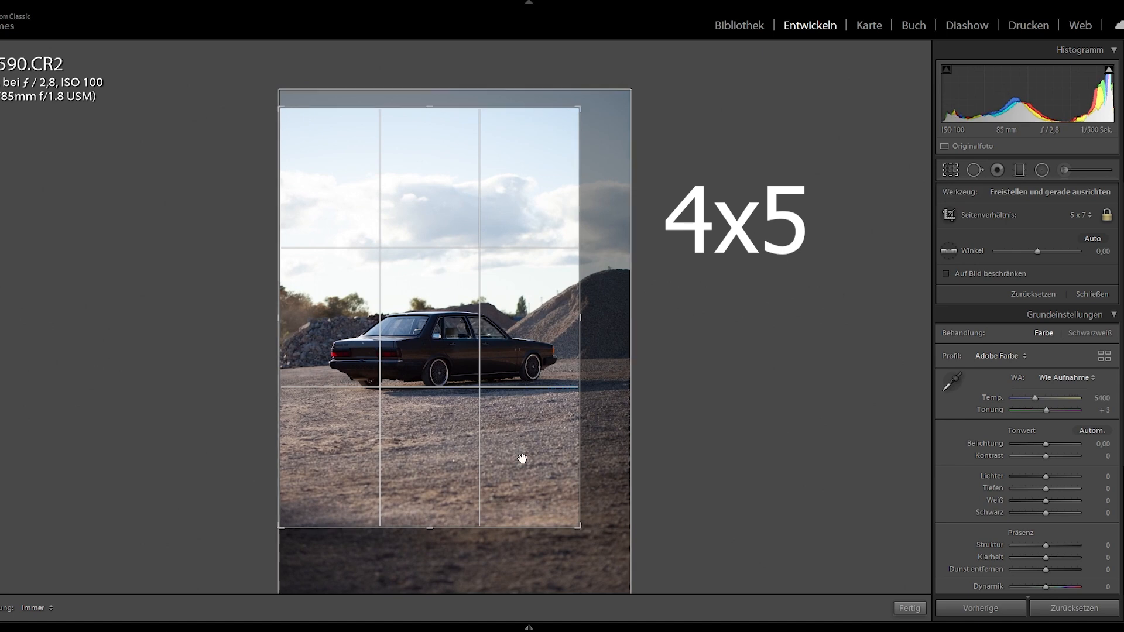
pyautogui.moveTo(665, 358); pyautogui.dragTo(671, 369)
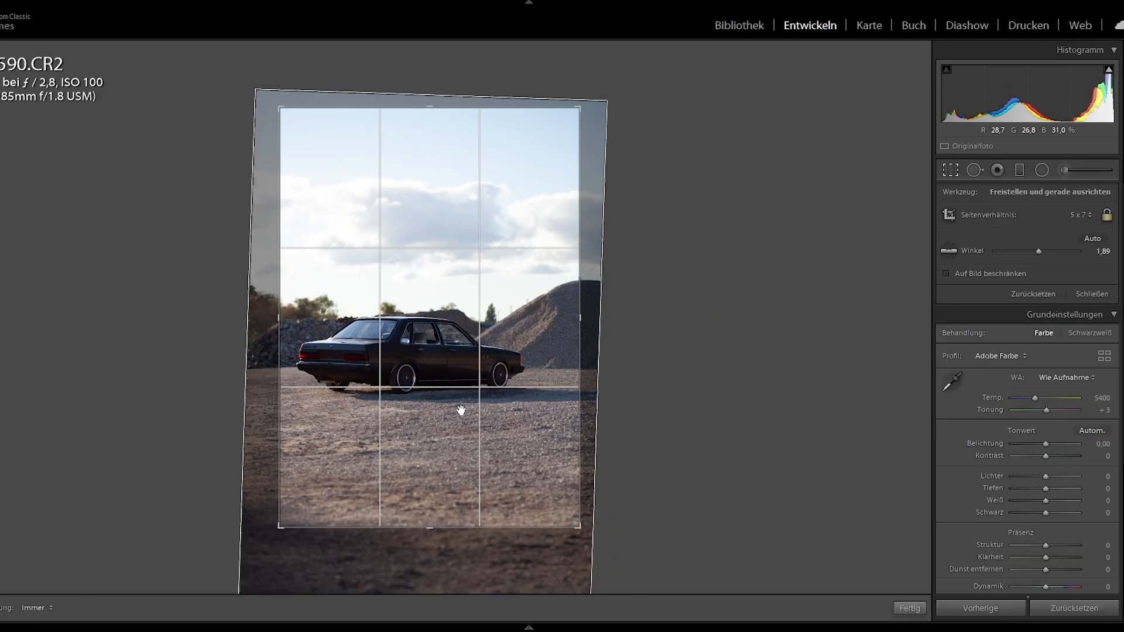
pyautogui.moveTo(451, 395); pyautogui.dragTo(454, 398)
pyautogui.click(910, 608)
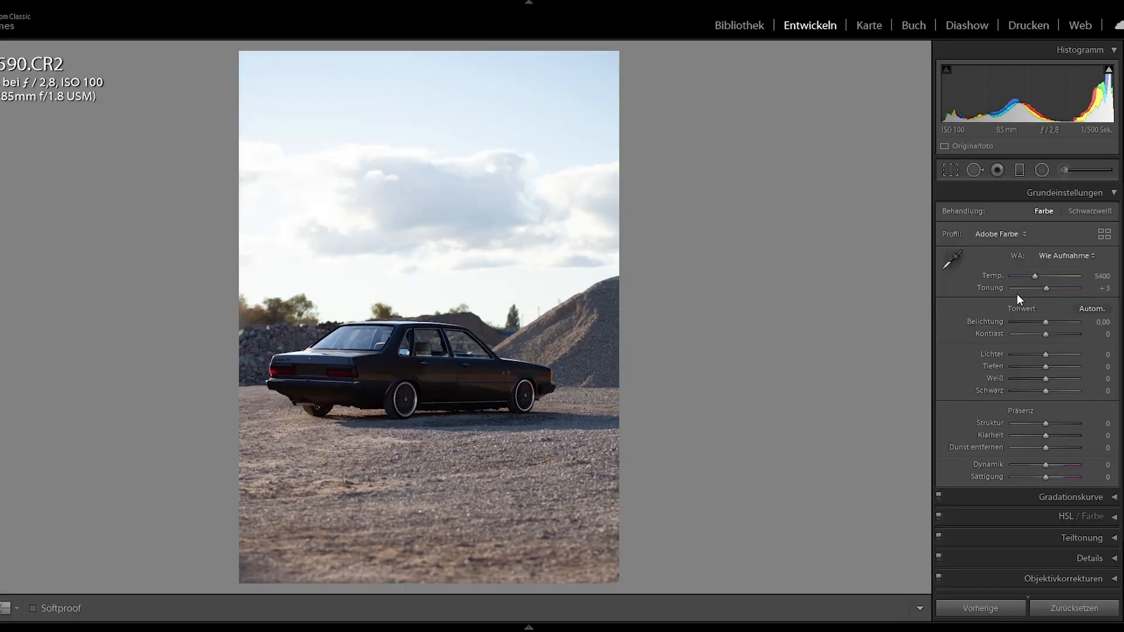
pyautogui.click(1031, 321)
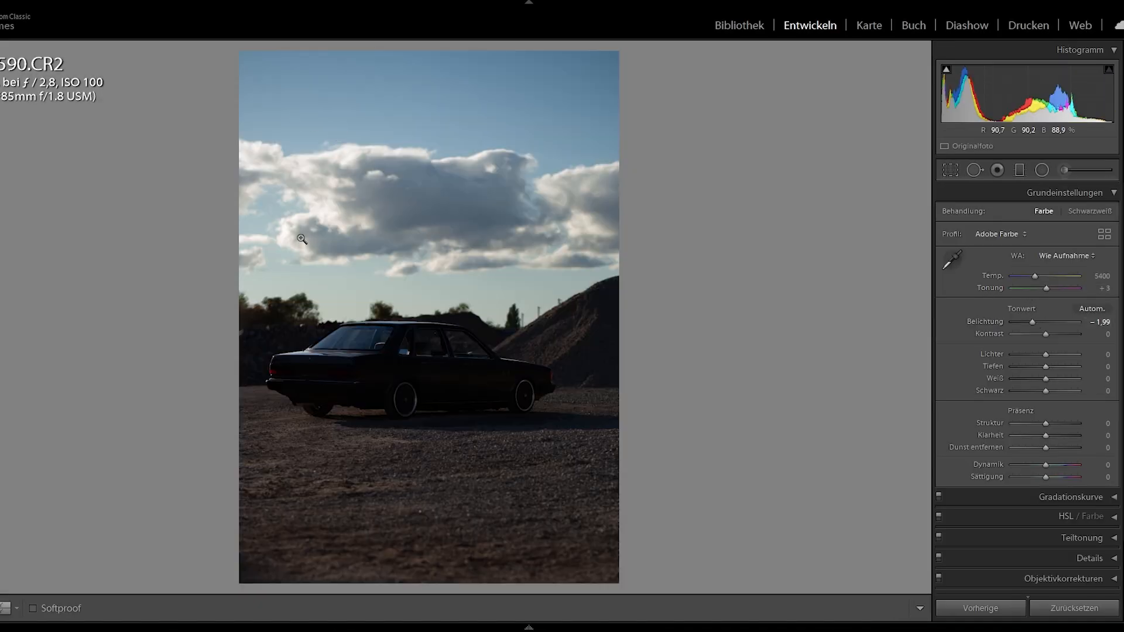
pyautogui.doubleClick(1030, 322)
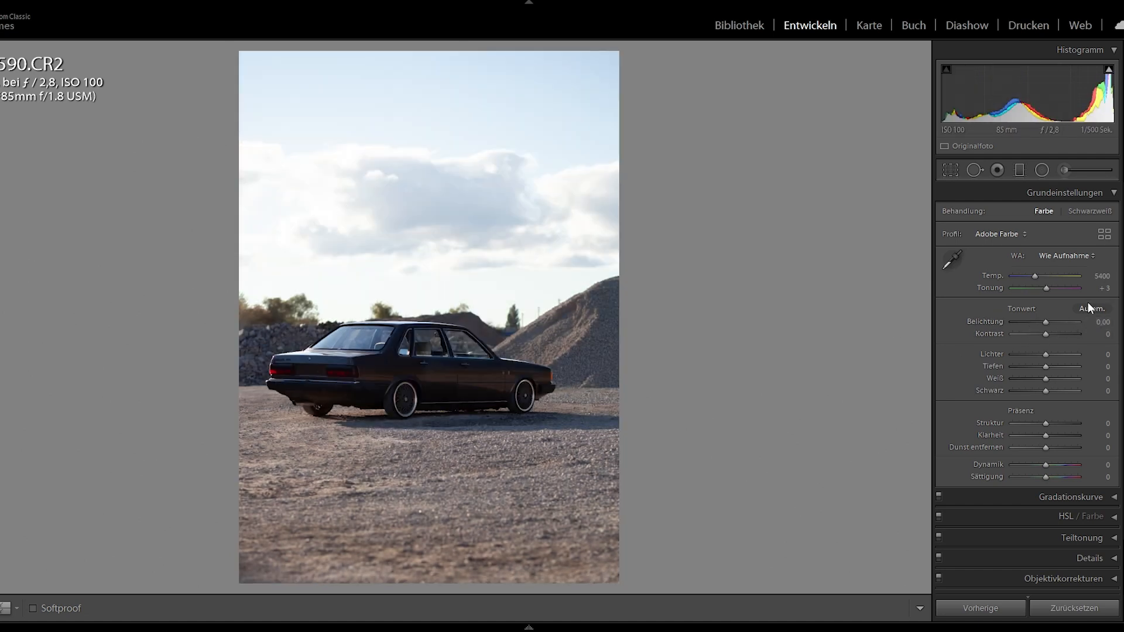
pyautogui.moveTo(1026, 353); pyautogui.dragTo(1027, 353)
pyautogui.doubleClick(1026, 352)
# Step: Set the photo's Lichter to -67, Tiefen to +53, Weiß to +13 and Schwarz to -20
pyautogui.moveTo(1023, 353)
pyautogui.mouseDown()
pyautogui.moveTo(1042, 355)
pyautogui.moveTo(1012, 356)
pyautogui.moveTo(1024, 355)
pyautogui.mouseUp()
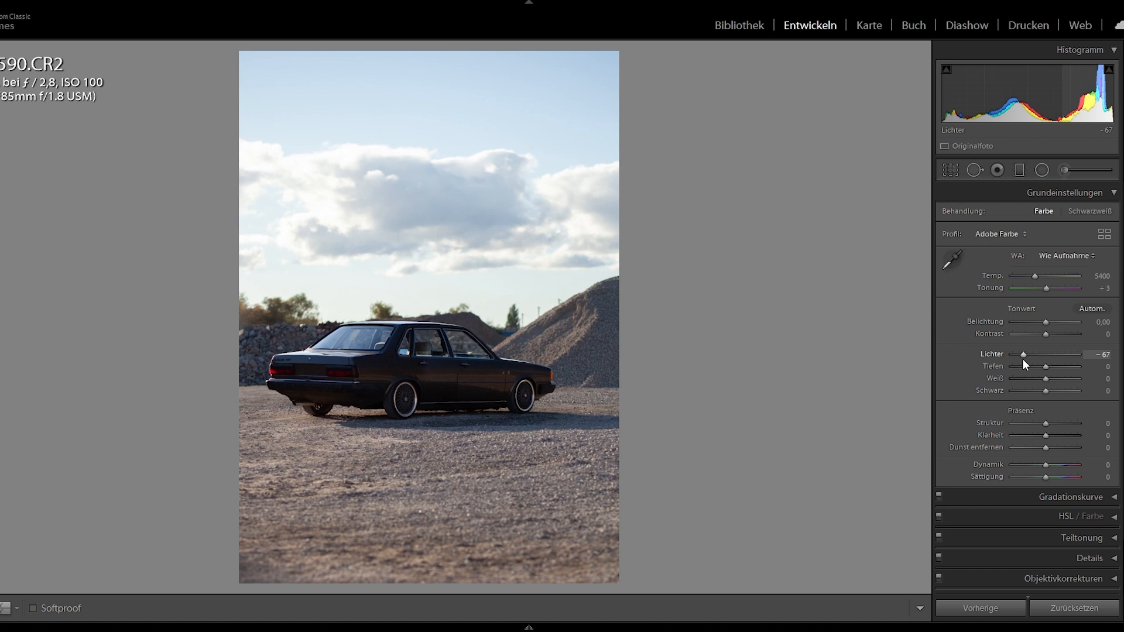
pyautogui.moveTo(1033, 368); pyautogui.dragTo(1063, 367)
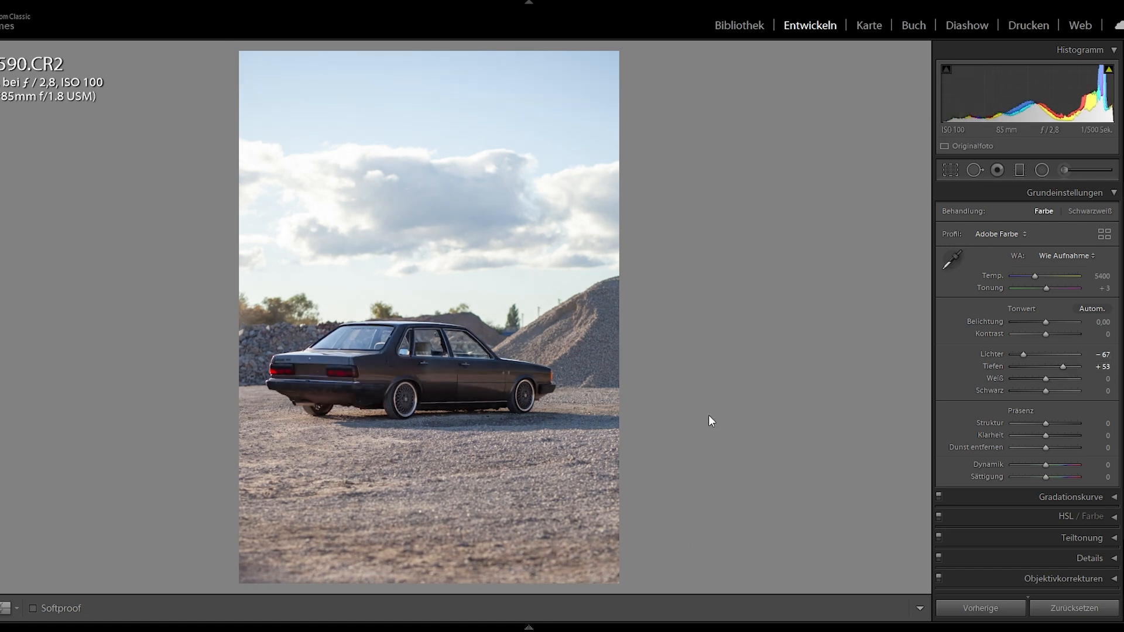
pyautogui.moveTo(1046, 379); pyautogui.dragTo(1037, 392)
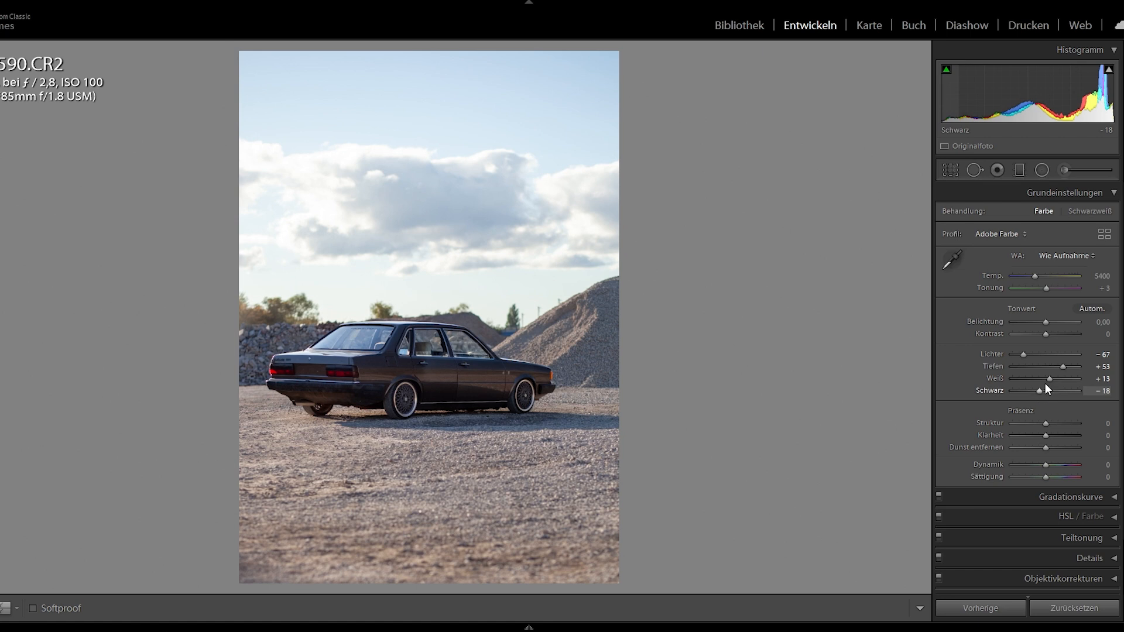
pyautogui.moveTo(1039, 396); pyautogui.dragTo(1042, 397)
# Step: Darken the sky with a graduated filter running from the upper edge down to the car, with Belichtung at -1.41
pyautogui.click(1020, 171)
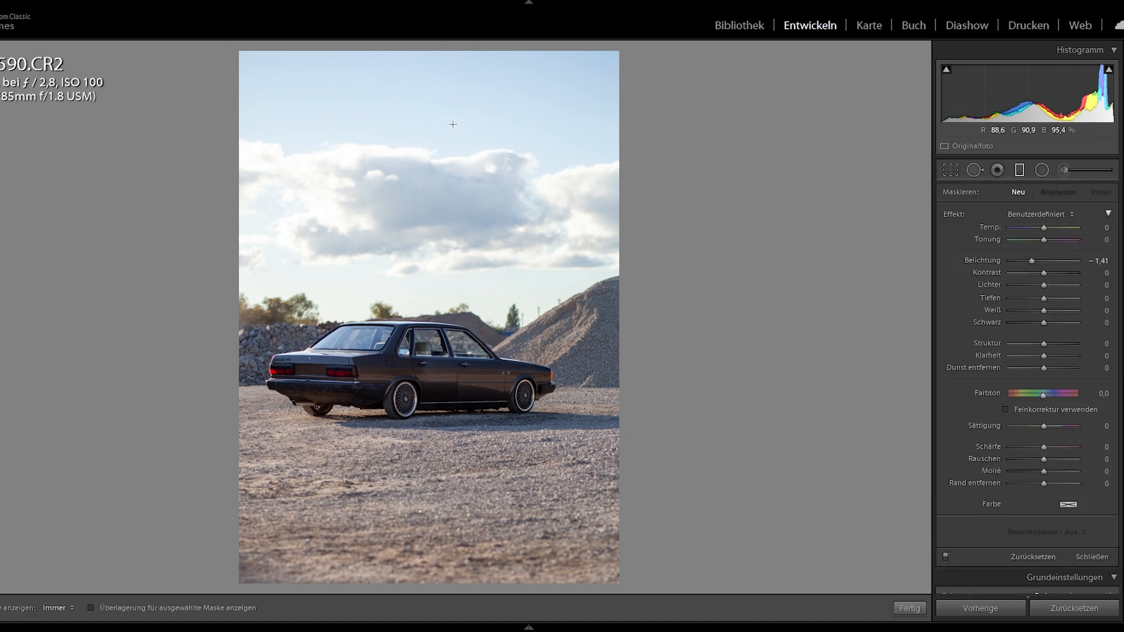
pyautogui.moveTo(411, 70); pyautogui.dragTo(413, 347)
pyautogui.moveTo(414, 202); pyautogui.dragTo(412, 239)
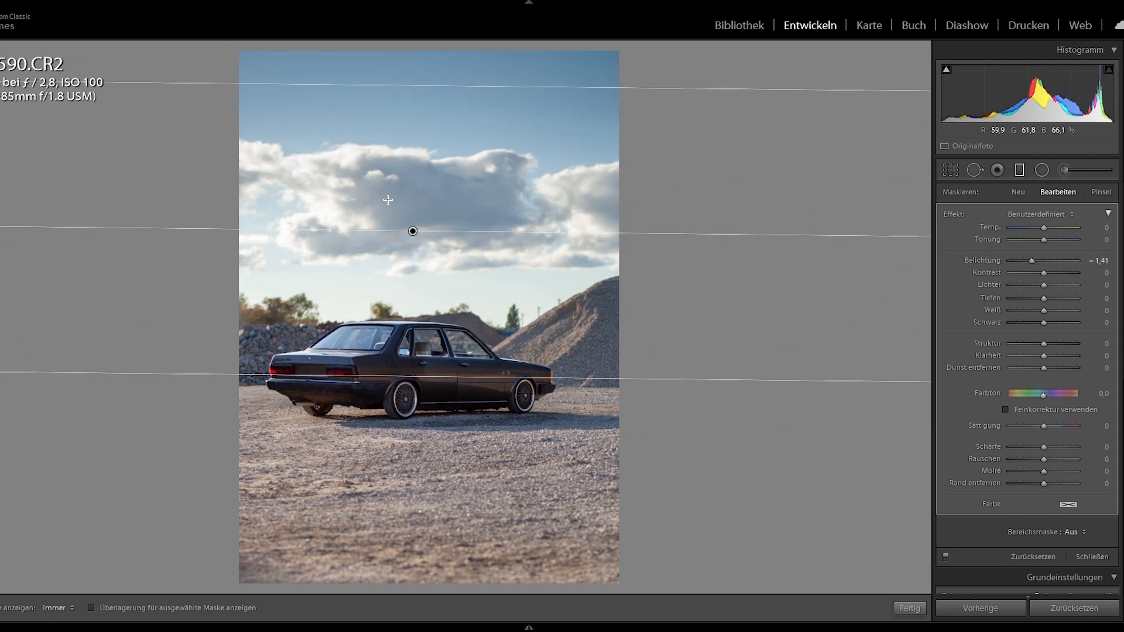
pyautogui.click(907, 609)
# Step: Add a second graduated filter rising over the gravel foreground, with Belichtung at -0.72 and Klarheit at 16
pyautogui.click(1019, 170)
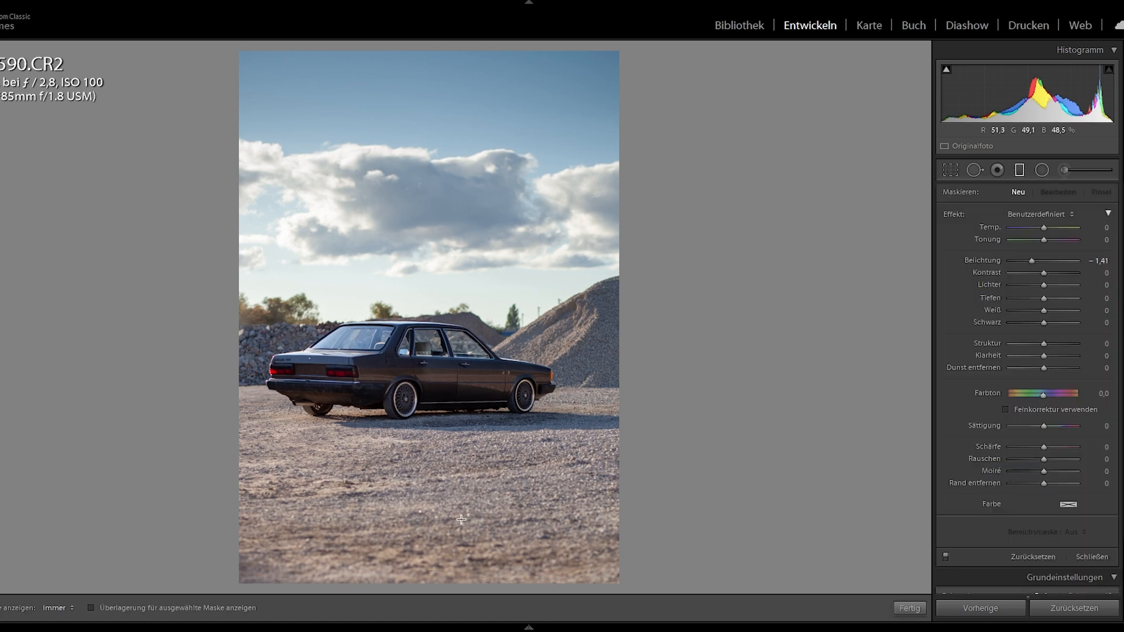
pyautogui.moveTo(403, 580); pyautogui.dragTo(398, 315)
pyautogui.moveTo(423, 457); pyautogui.dragTo(405, 494)
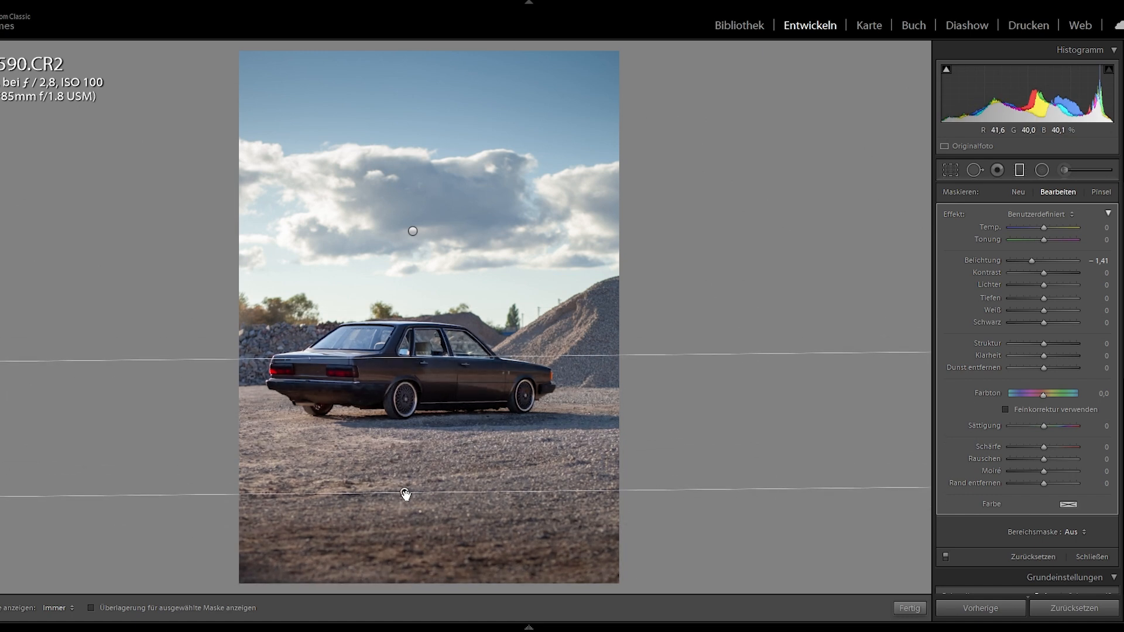
pyautogui.doubleClick(1032, 262)
pyautogui.moveTo(1039, 260); pyautogui.dragTo(1034, 261)
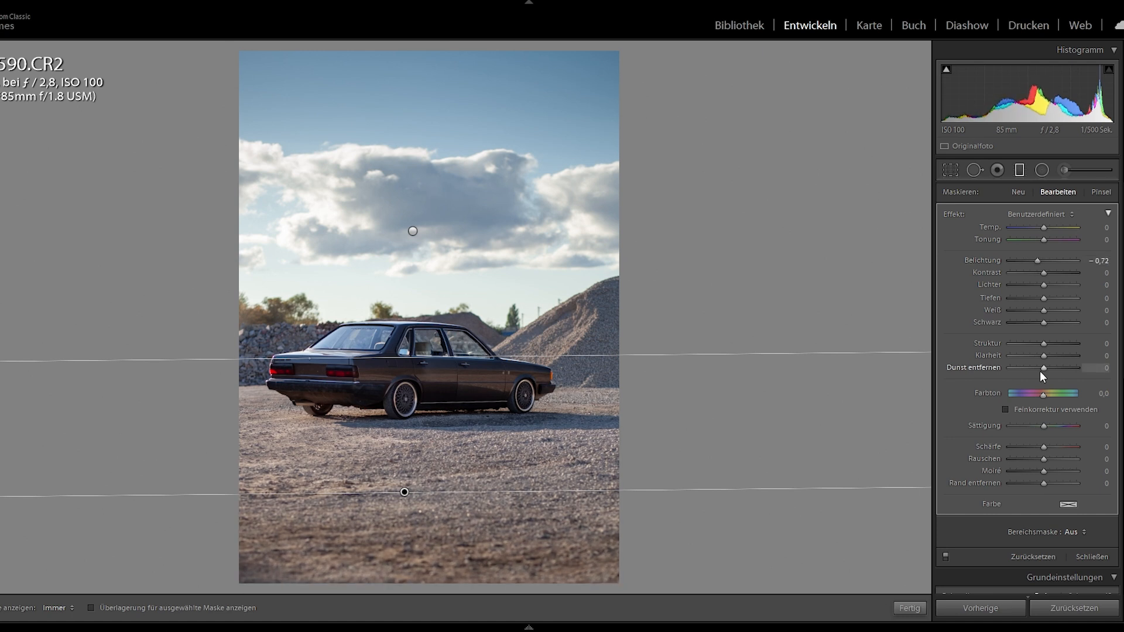
pyautogui.moveTo(1044, 356); pyautogui.dragTo(1048, 356)
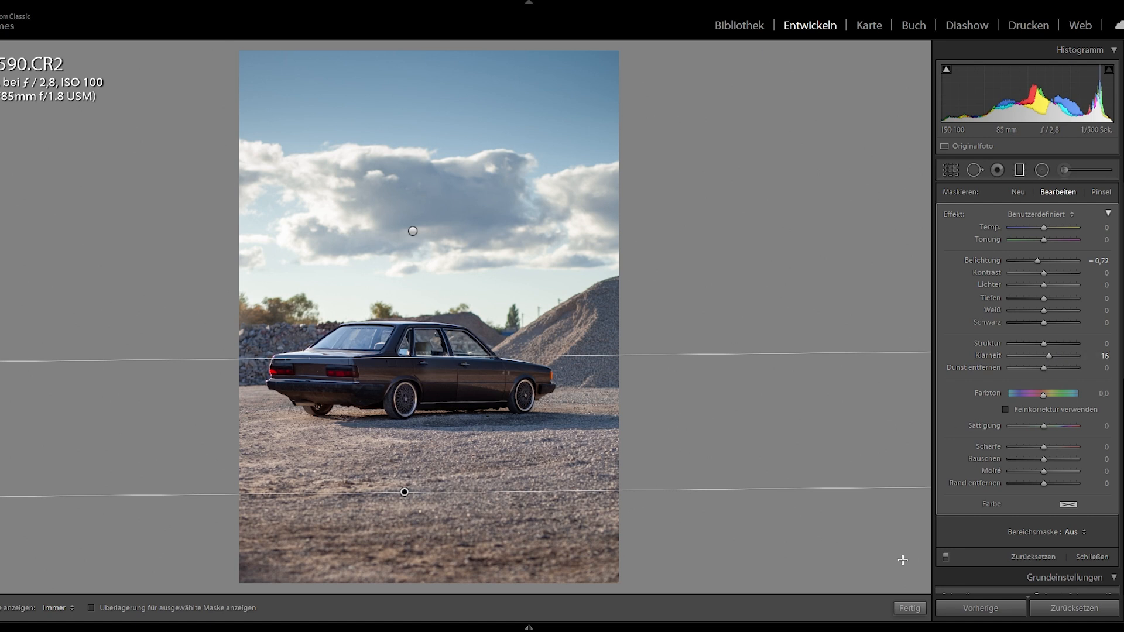
pyautogui.click(901, 610)
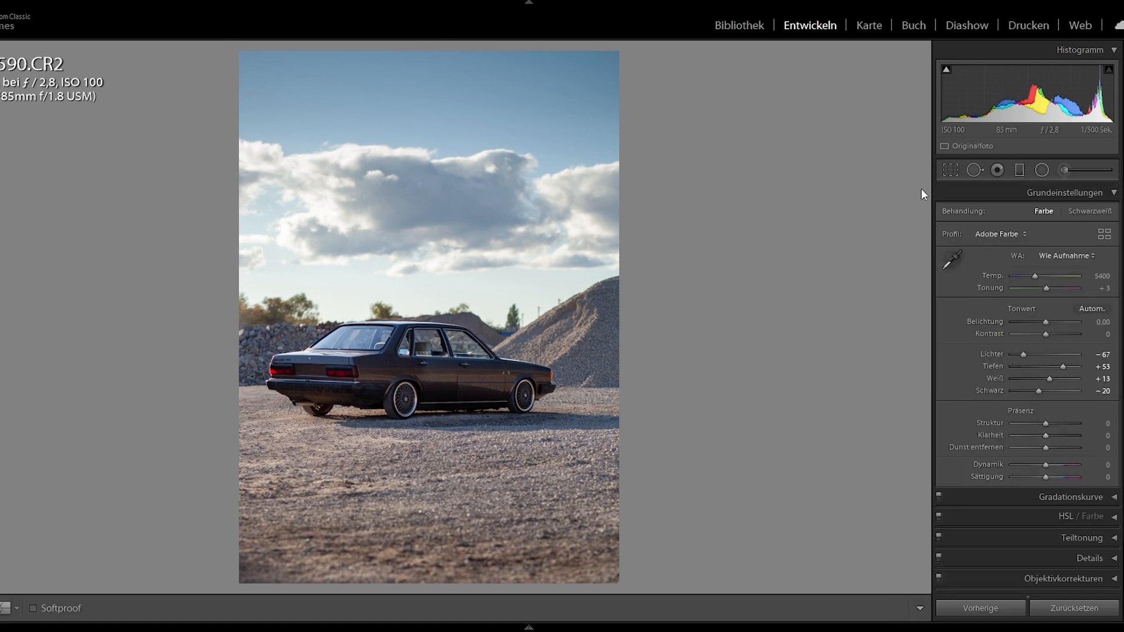
# Step: Reduce Dynamik to -22, keep Sättigung at 0 and warm the white balance to a temperature of 5981
pyautogui.moveTo(1045, 465)
pyautogui.mouseDown()
pyautogui.moveTo(1062, 465)
pyautogui.moveTo(1027, 467)
pyautogui.moveTo(1036, 466)
pyautogui.mouseUp()
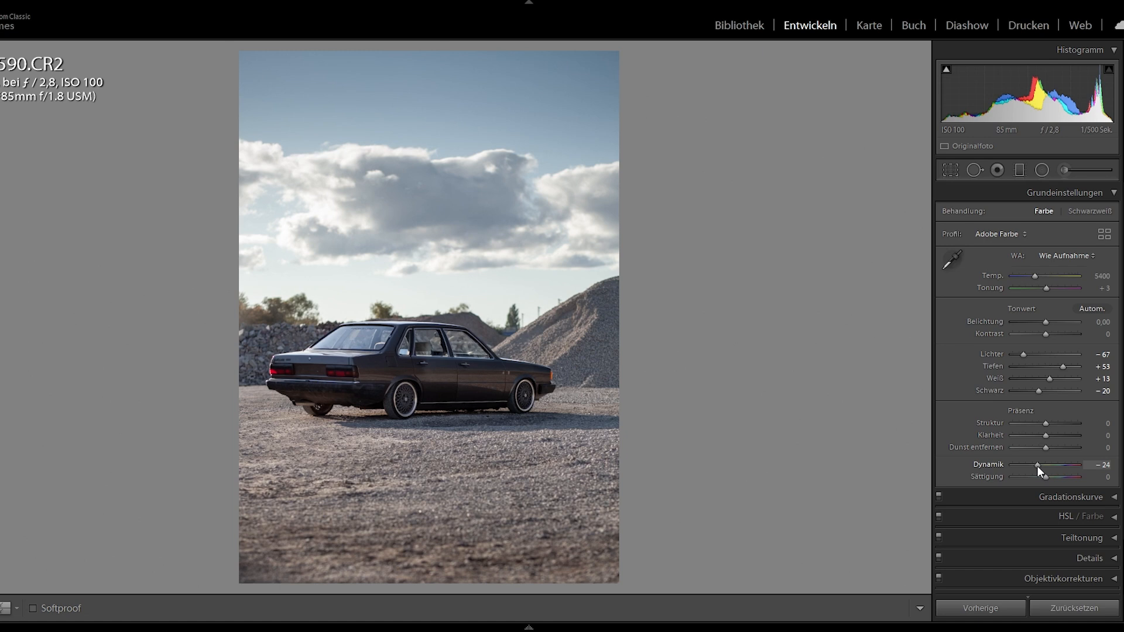
pyautogui.moveTo(1045, 475); pyautogui.dragTo(1048, 475)
pyautogui.doubleClick(1049, 476)
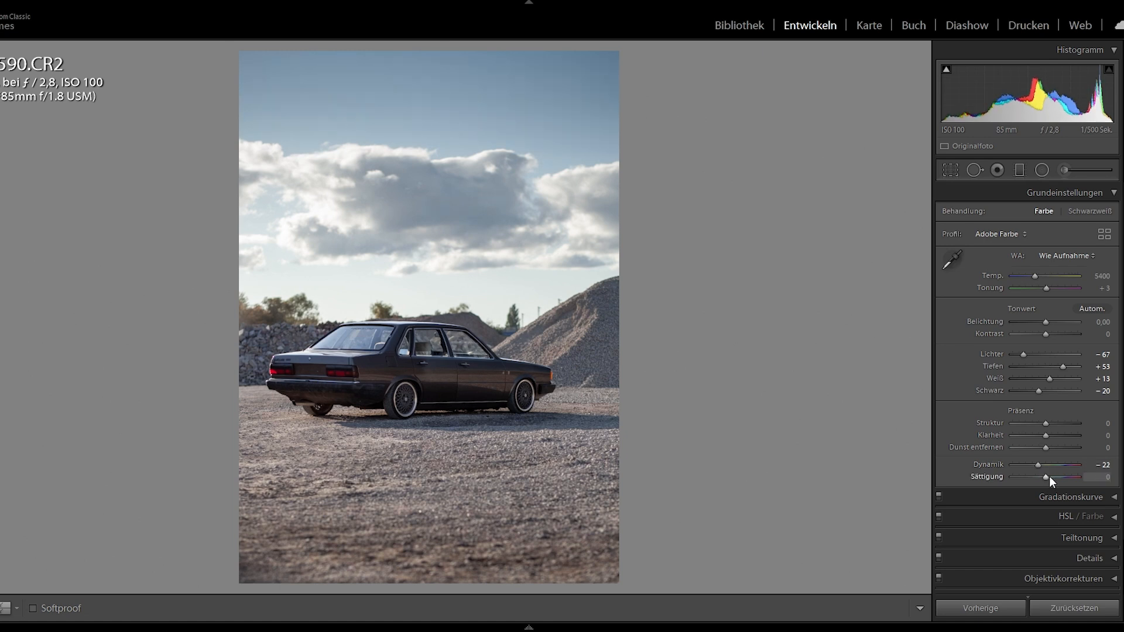
pyautogui.moveTo(1035, 276); pyautogui.dragTo(1047, 289)
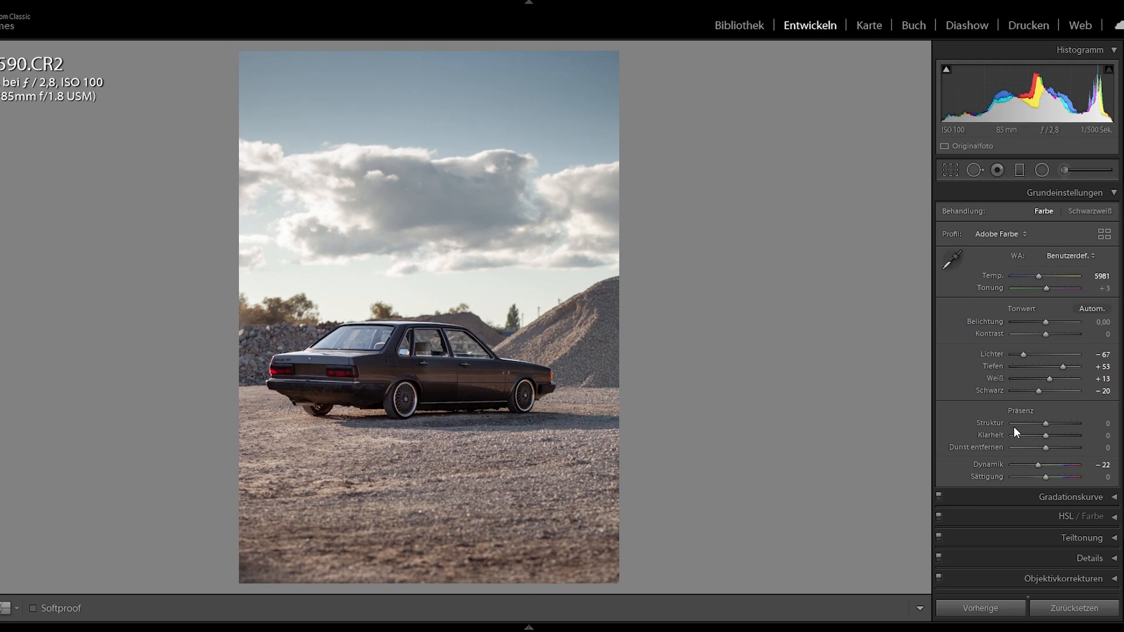
# Step: Shape a matte tone curve with a raised black point, anchors in the shadows and highlights, and the white point output lowered to 236
pyautogui.click(1041, 493)
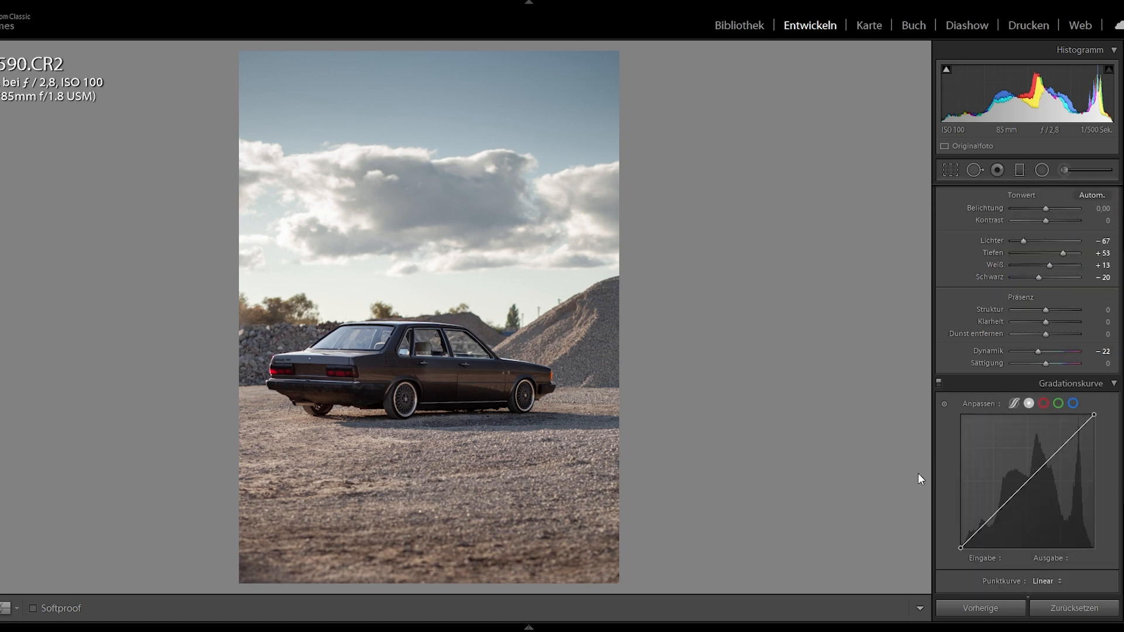
pyautogui.moveTo(960, 547); pyautogui.dragTo(1053, 454)
pyautogui.moveTo(977, 529); pyautogui.dragTo(988, 524)
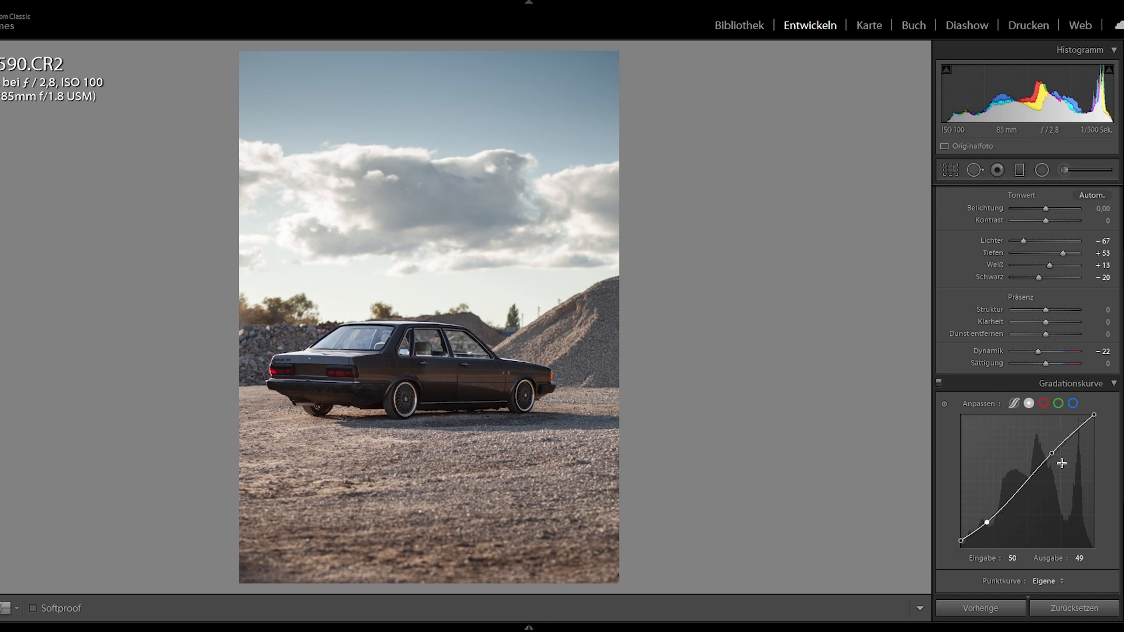
pyautogui.click(942, 381)
pyautogui.click(942, 381)
pyautogui.moveTo(1094, 417); pyautogui.dragTo(1098, 421)
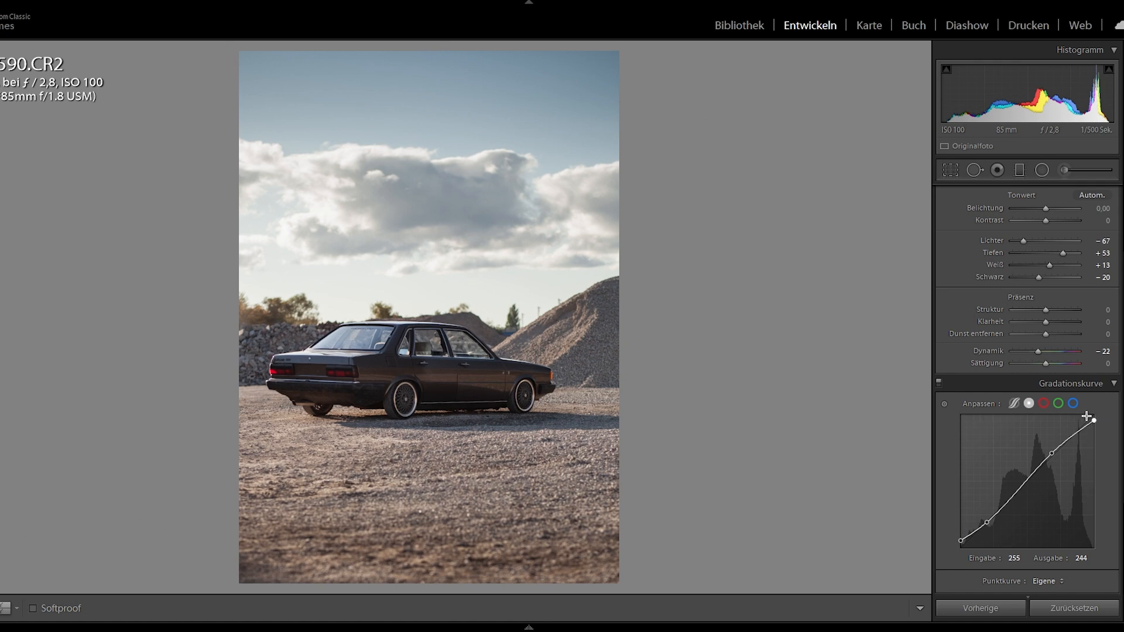
pyautogui.moveTo(1097, 421); pyautogui.dragTo(1104, 435)
pyautogui.moveTo(1107, 433); pyautogui.dragTo(1110, 431)
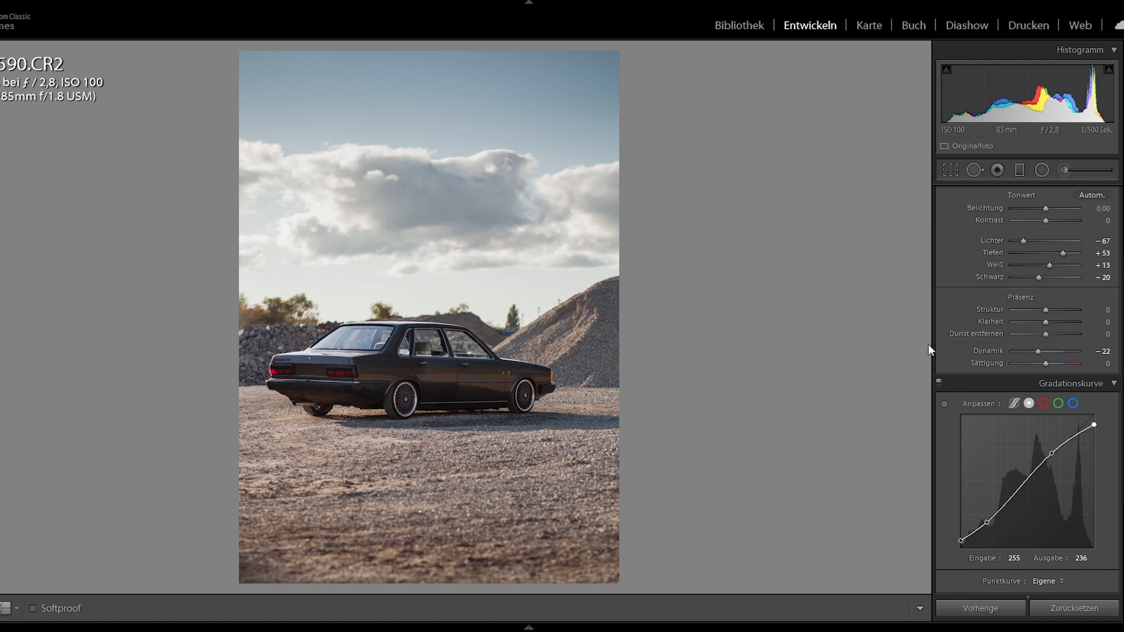
# Step: Reframe the crop so the car sits further right and set the rotation angle to 2.24
pyautogui.click(950, 171)
pyautogui.moveTo(524, 326); pyautogui.dragTo(534, 335)
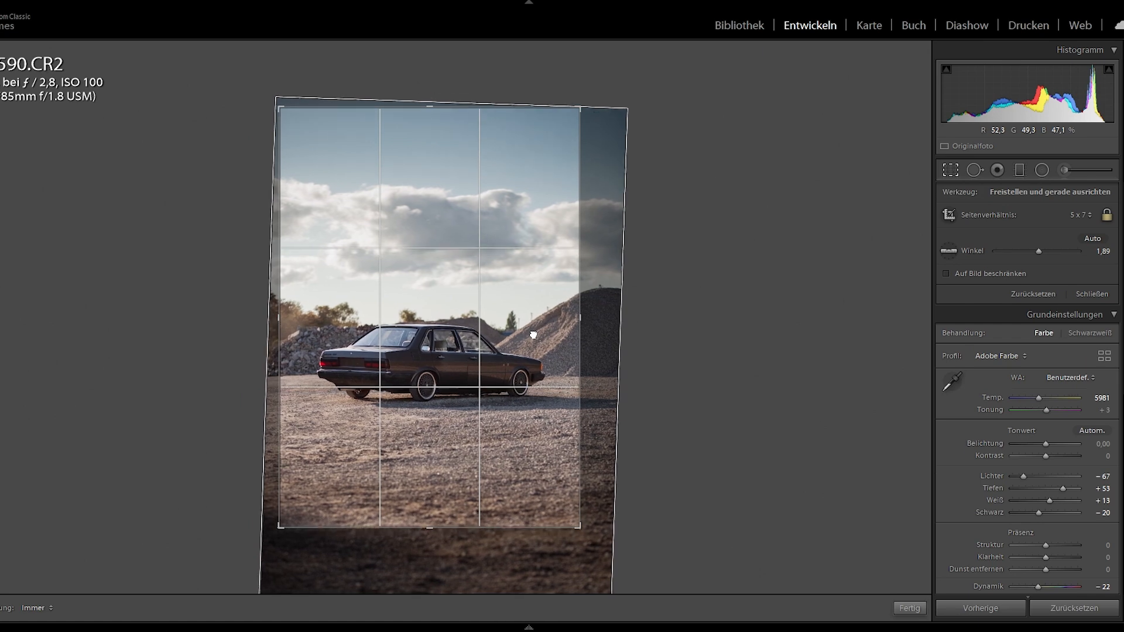
pyautogui.moveTo(741, 323); pyautogui.dragTo(746, 331)
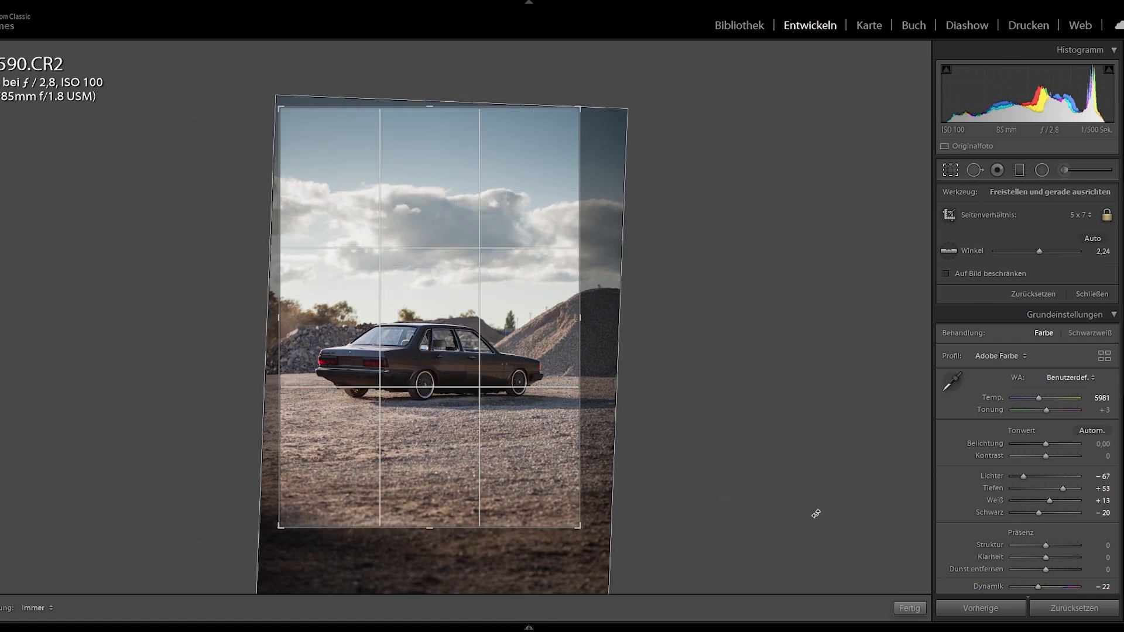
pyautogui.click(906, 609)
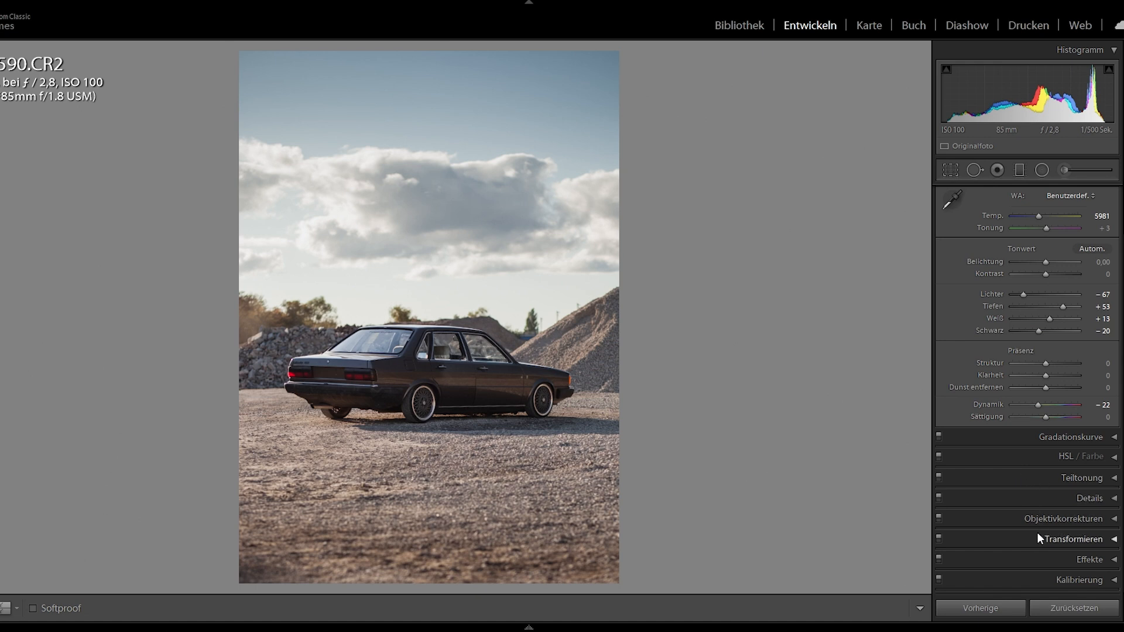
# Step: Open the camera calibration settings (Kalibrierung)
pyautogui.click(1040, 579)
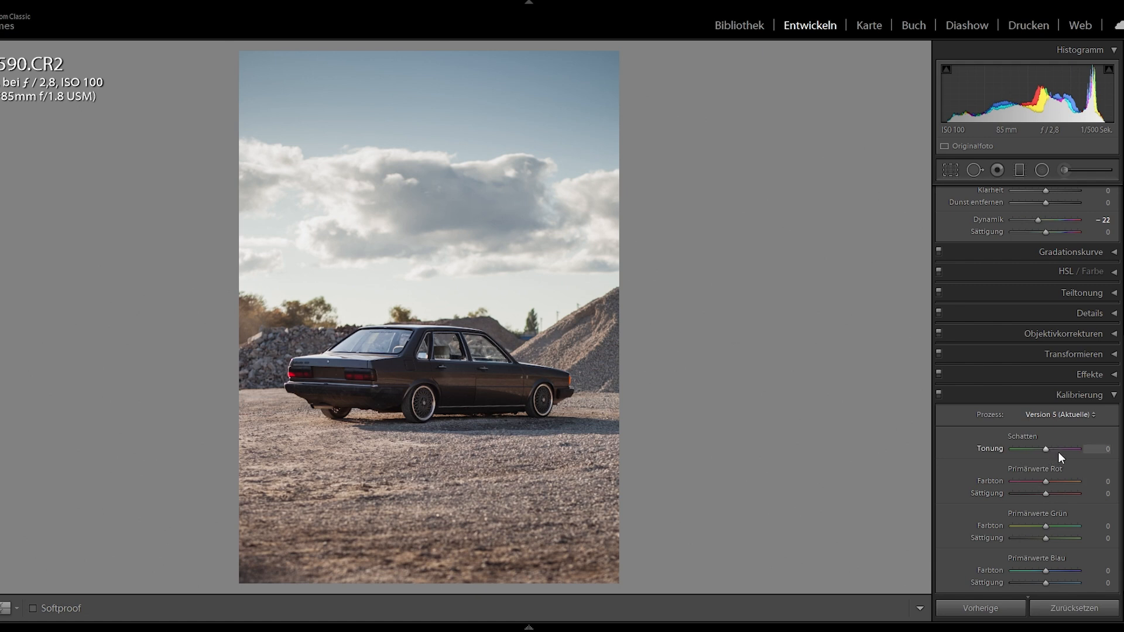
pyautogui.moveTo(1060, 450); pyautogui.dragTo(1030, 451)
pyautogui.doubleClick(1033, 451)
pyautogui.click(1033, 451)
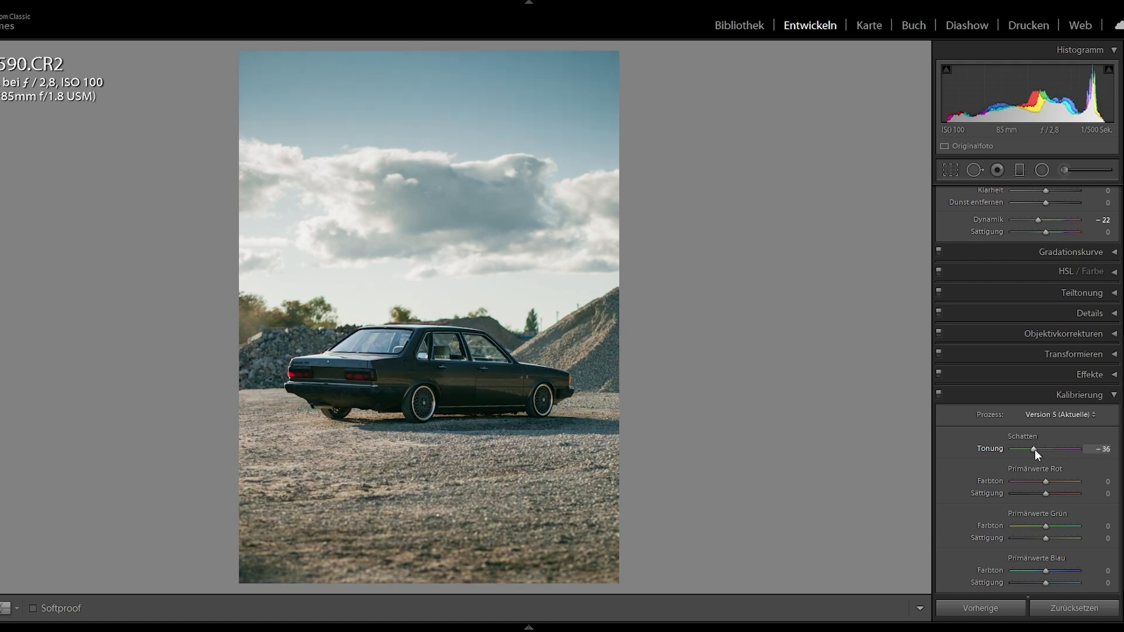
pyautogui.doubleClick(1035, 448)
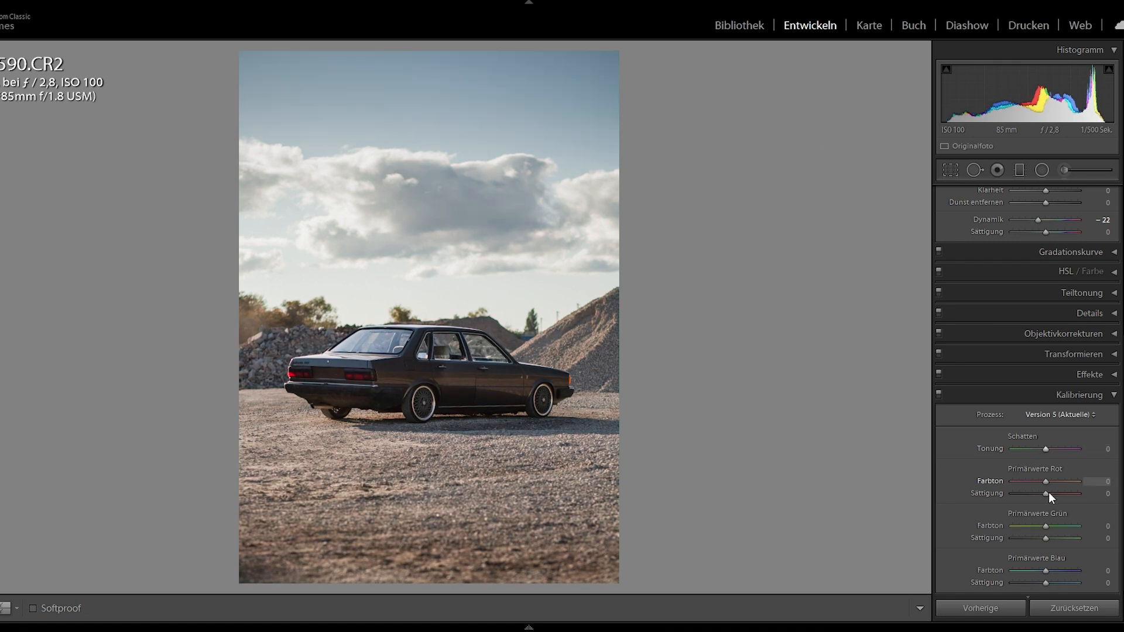
# Step: Shift the calibration primary hues (Farbton) to +38 for red, -40 for green and -46 for blue
pyautogui.moveTo(1047, 480); pyautogui.dragTo(1058, 483)
pyautogui.moveTo(1049, 525); pyautogui.dragTo(1031, 525)
pyautogui.click(1027, 570)
pyautogui.moveTo(1028, 570); pyautogui.dragTo(1031, 570)
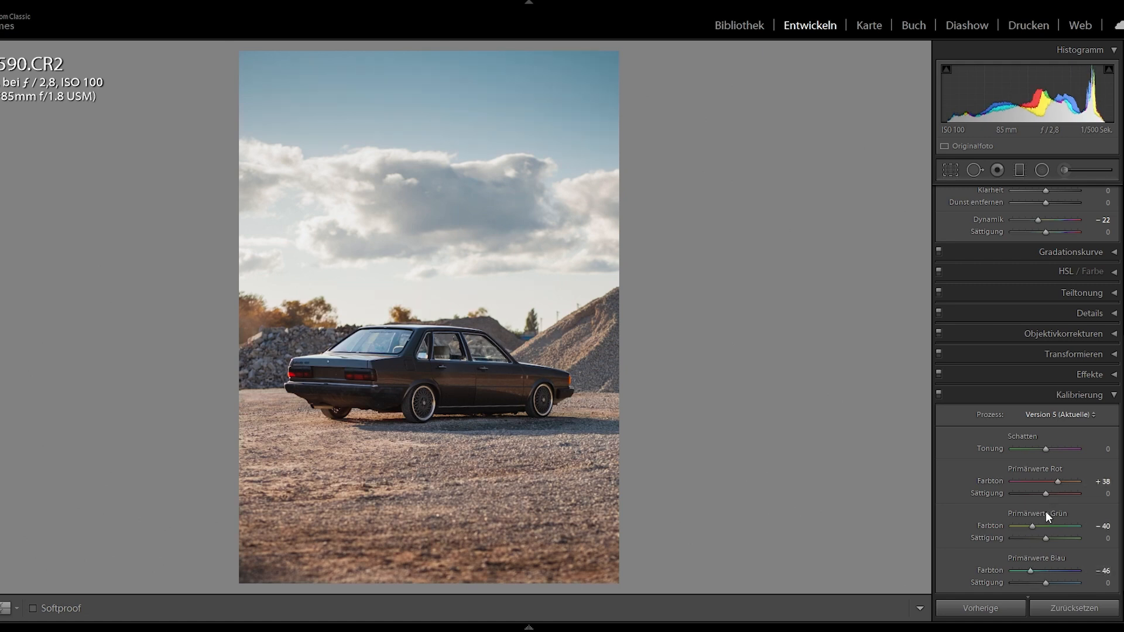
# Step: Refine the calibration with green Farbton +5, red Sättigung -24, blue Farbton -57 and blue Sättigung -13
pyautogui.moveTo(1031, 526)
pyautogui.mouseDown()
pyautogui.moveTo(1055, 526)
pyautogui.moveTo(1045, 524)
pyautogui.mouseUp()
pyautogui.moveTo(1045, 582); pyautogui.dragTo(1018, 586)
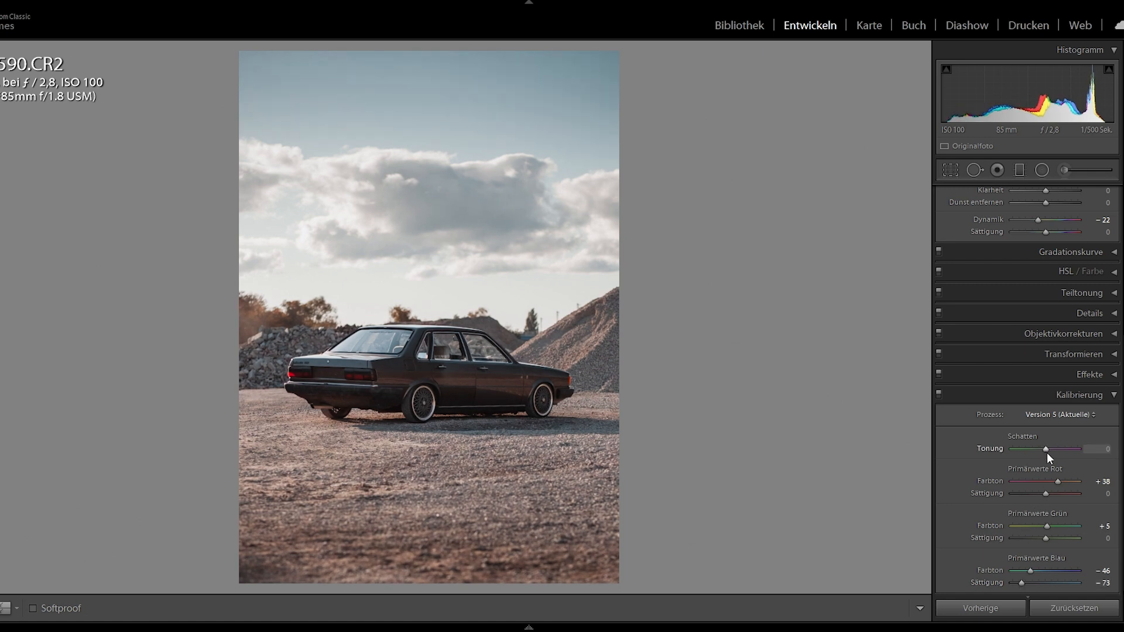
pyautogui.moveTo(1046, 492); pyautogui.dragTo(1037, 494)
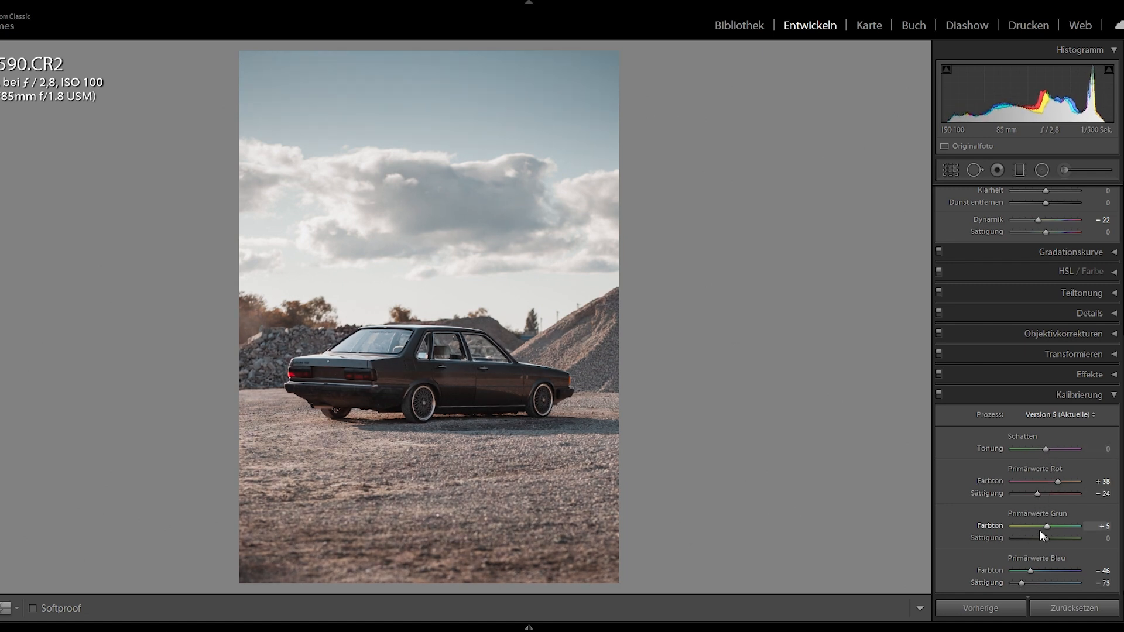
pyautogui.moveTo(1034, 570)
pyautogui.mouseDown()
pyautogui.moveTo(1056, 572)
pyautogui.moveTo(1045, 584)
pyautogui.moveTo(1024, 571)
pyautogui.mouseUp()
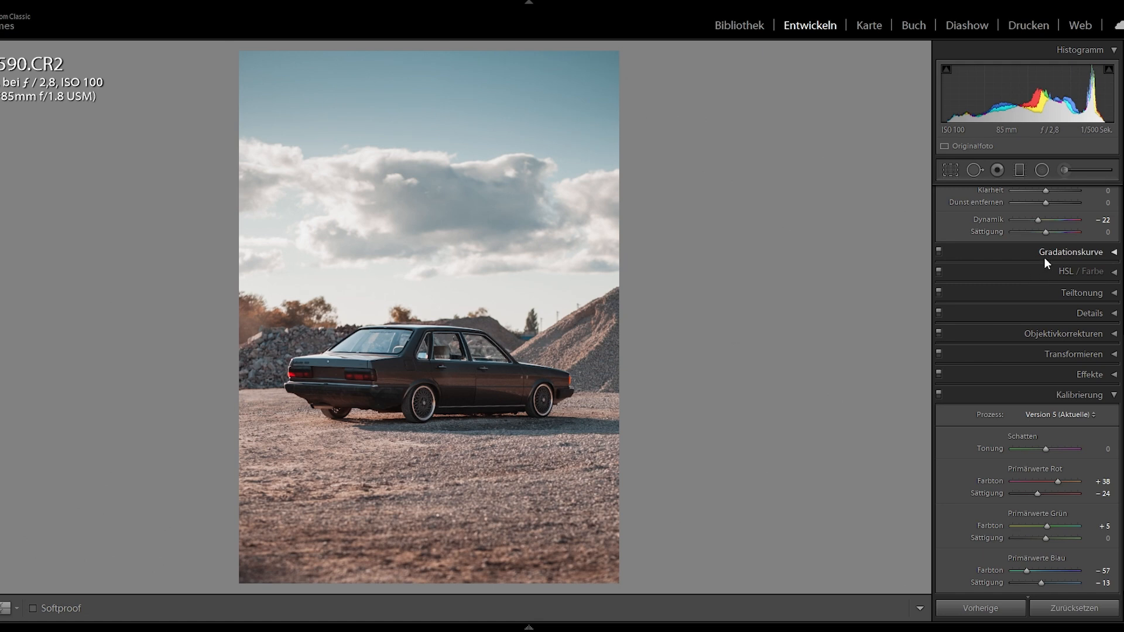
# Step: Adjust the HSL hues (Farbton), setting Orange to +25 and Blau to +28
pyautogui.click(1034, 270)
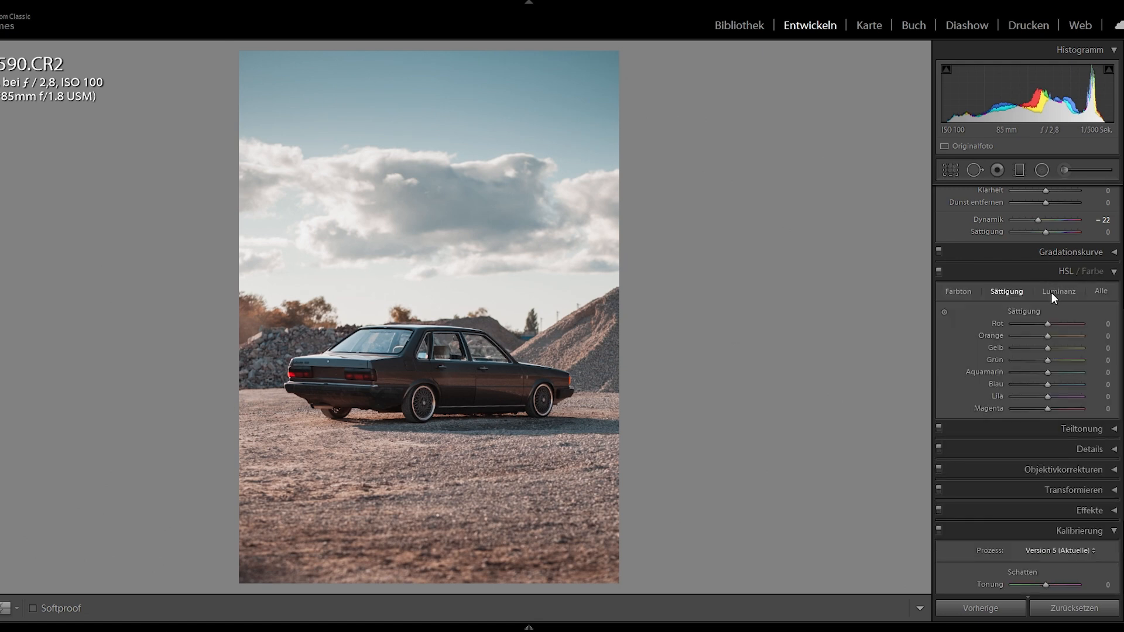
pyautogui.click(961, 291)
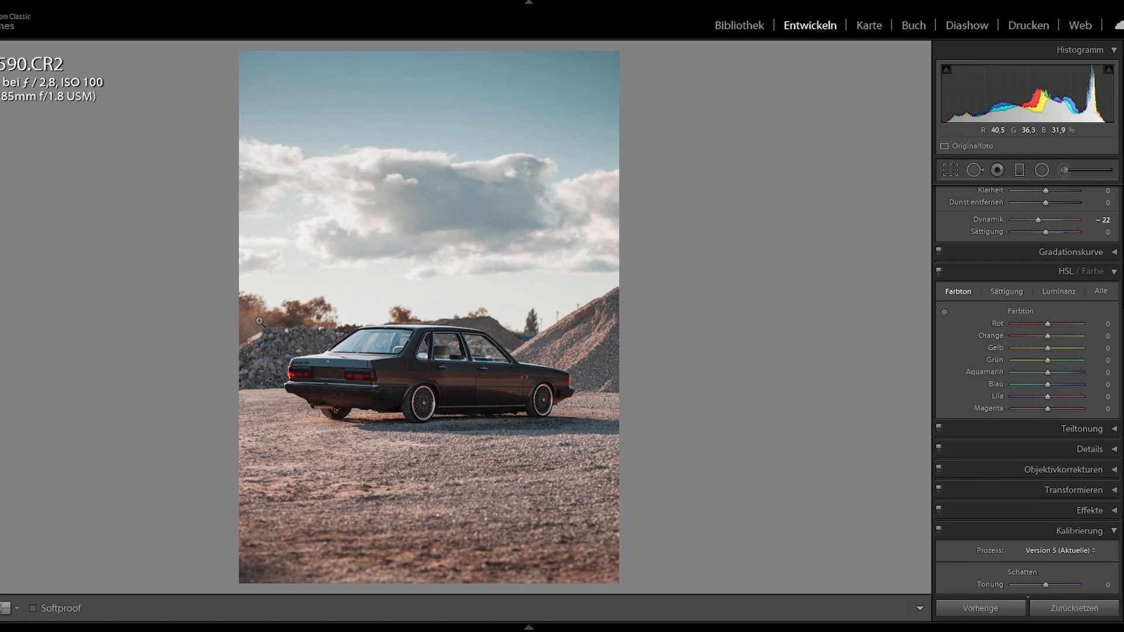
pyautogui.moveTo(1048, 337); pyautogui.dragTo(1056, 334)
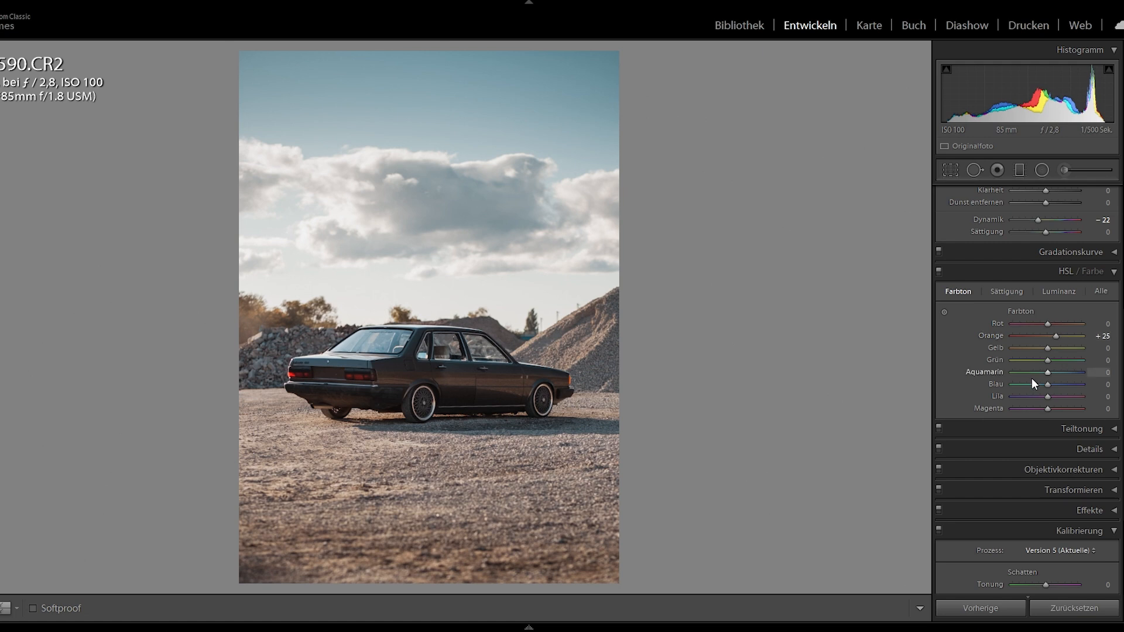
pyautogui.moveTo(1046, 384)
pyautogui.mouseDown()
pyautogui.moveTo(1065, 388)
pyautogui.moveTo(1042, 390)
pyautogui.moveTo(1056, 390)
pyautogui.mouseUp()
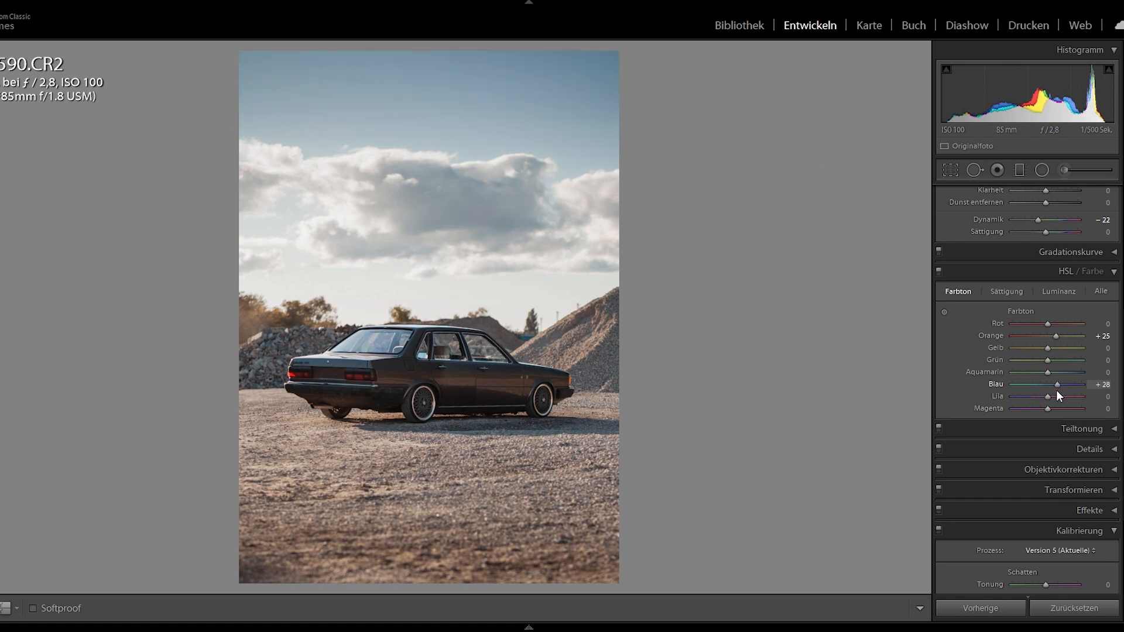
# Step: Set the HSL saturation of Blau to -36, and the luminance of Blau to -54 and Gelb to -36
pyautogui.click(1009, 293)
pyautogui.click(1033, 384)
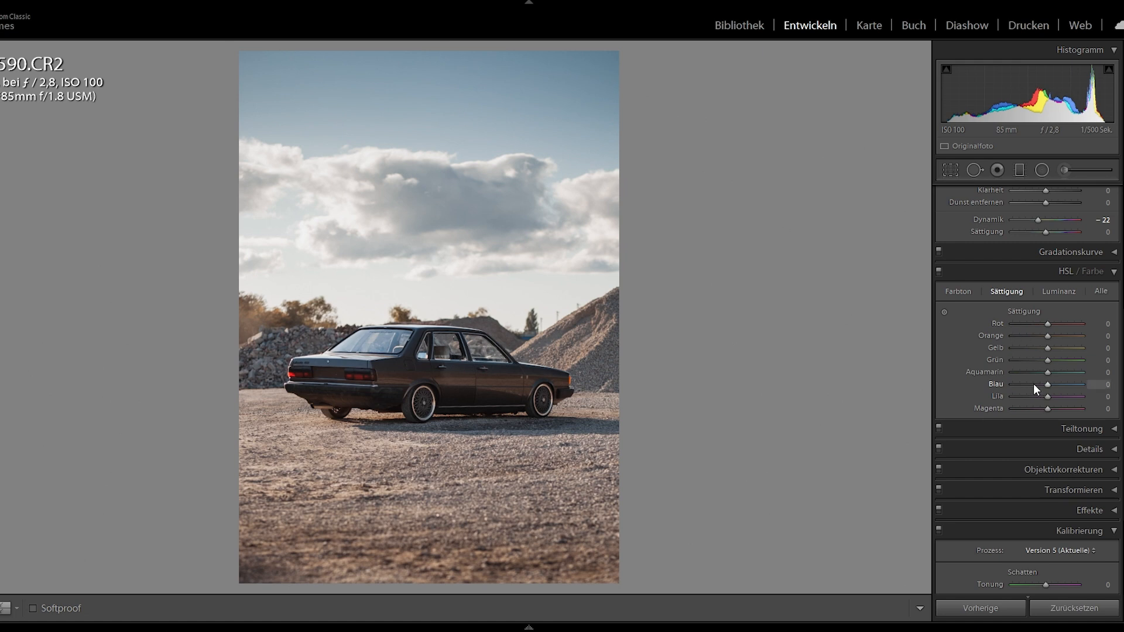
pyautogui.click(1050, 291)
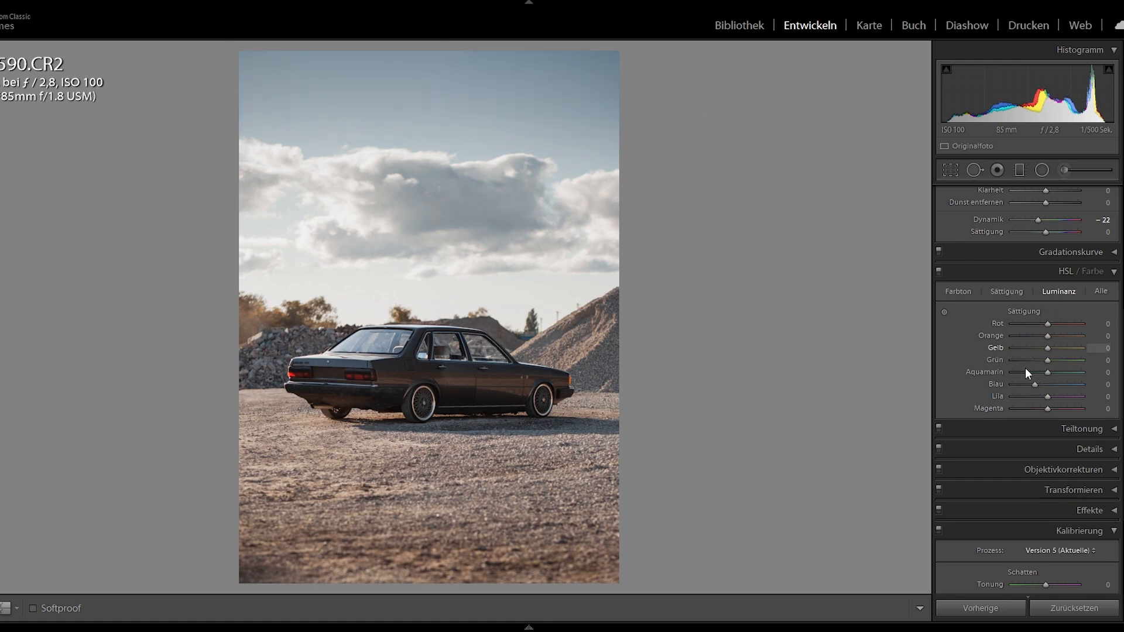
pyautogui.moveTo(1030, 384)
pyautogui.mouseDown()
pyautogui.moveTo(1018, 385)
pyautogui.moveTo(1028, 385)
pyautogui.mouseUp()
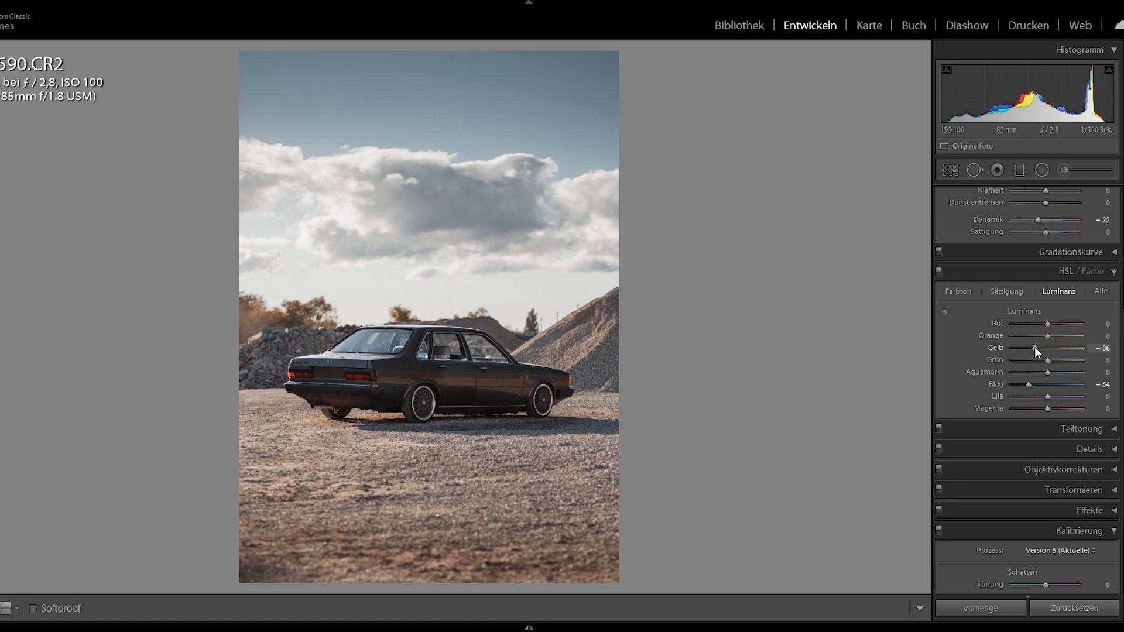
# Step: Set HSL luminance: Rot +39, Orange +16, Gelb -5, Grün -27, Aquamarin -21, Blau -50, Lila -12, Magenta -6
pyautogui.click(1007, 292)
pyautogui.click(1051, 292)
pyautogui.moveTo(1046, 324); pyautogui.dragTo(1031, 410)
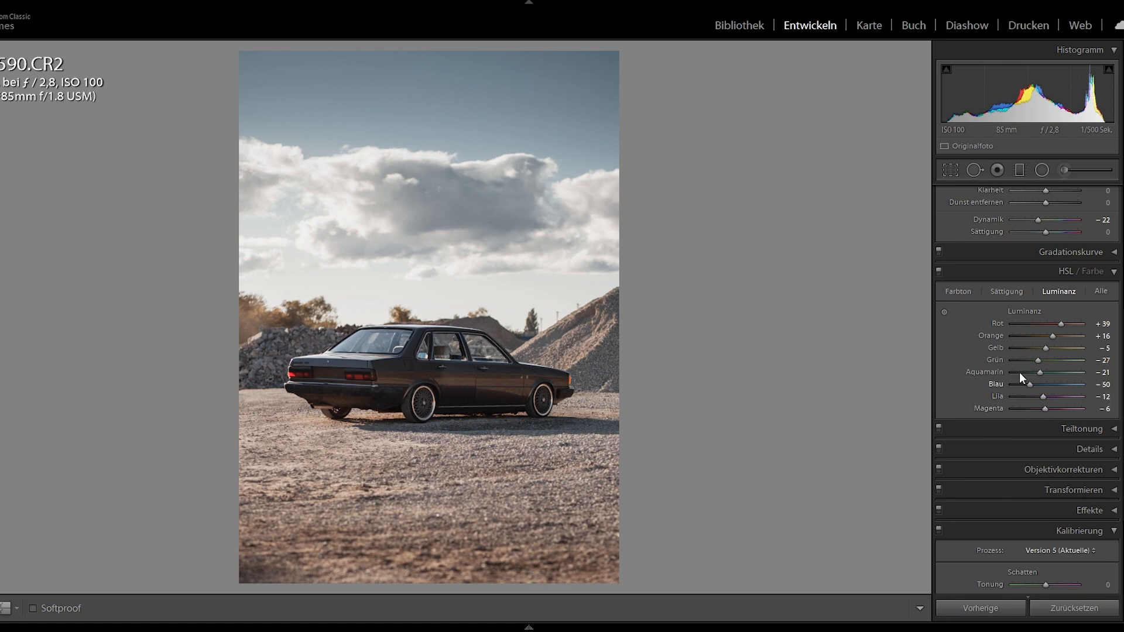
# Step: Reduce the HSL saturation to -6 for Rot, -32 for Orange and -16 for Gelb
pyautogui.click(1017, 291)
pyautogui.moveTo(1047, 349); pyautogui.dragTo(1045, 325)
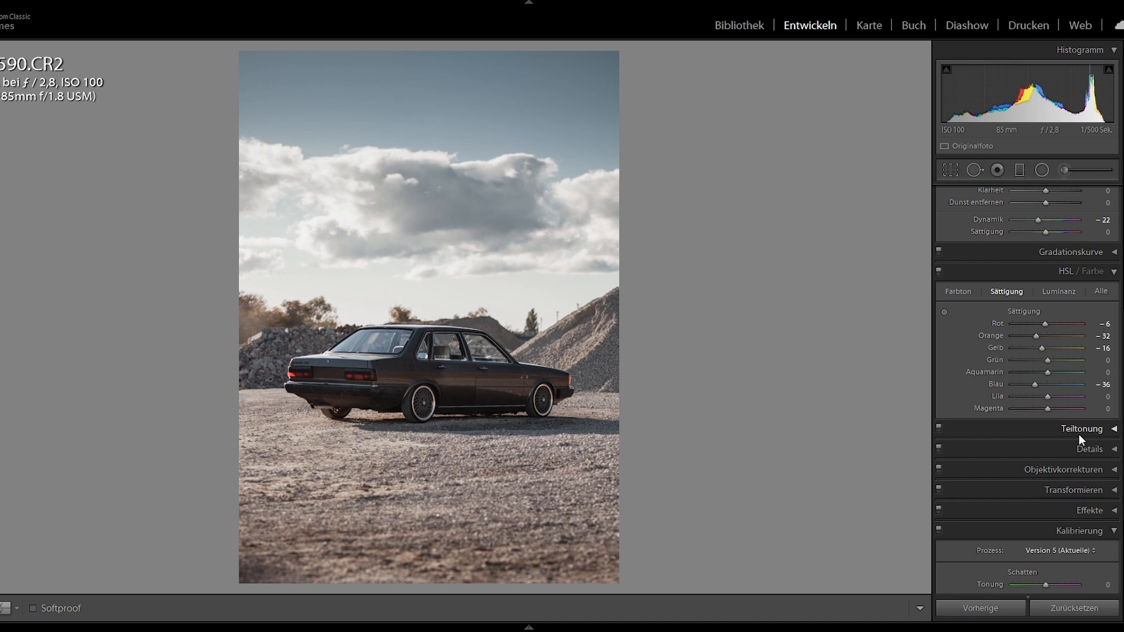
# Step: Set Dynamik to -11, the global Sättigung to +11 and the white balance temperature to 5400
pyautogui.scroll(5, 1006, 300)
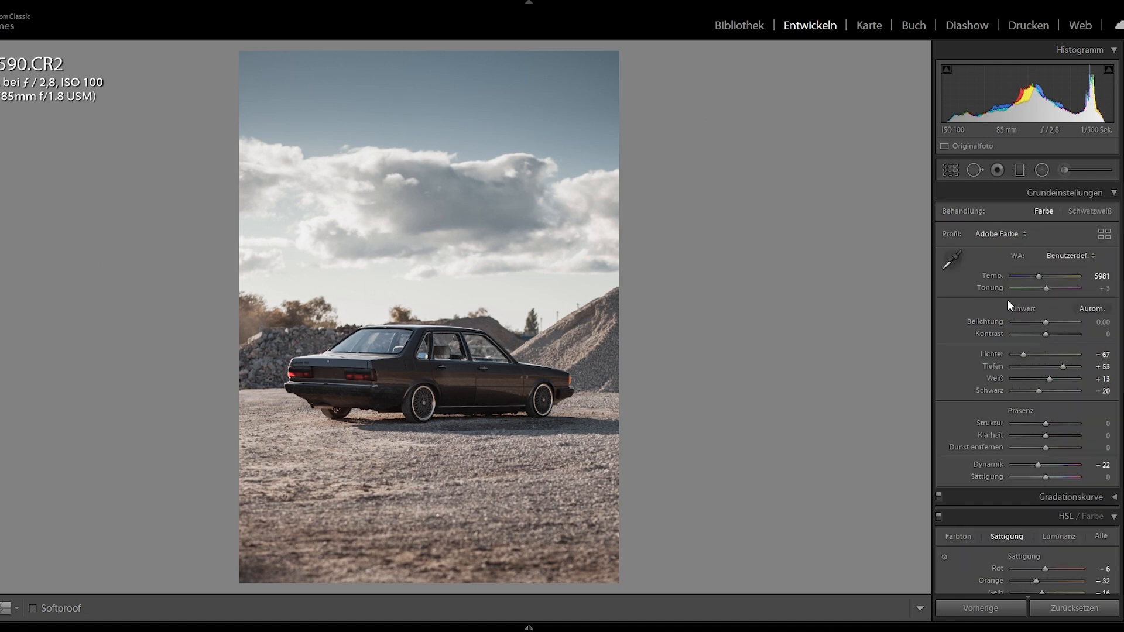
pyautogui.moveTo(1038, 465); pyautogui.dragTo(1049, 476)
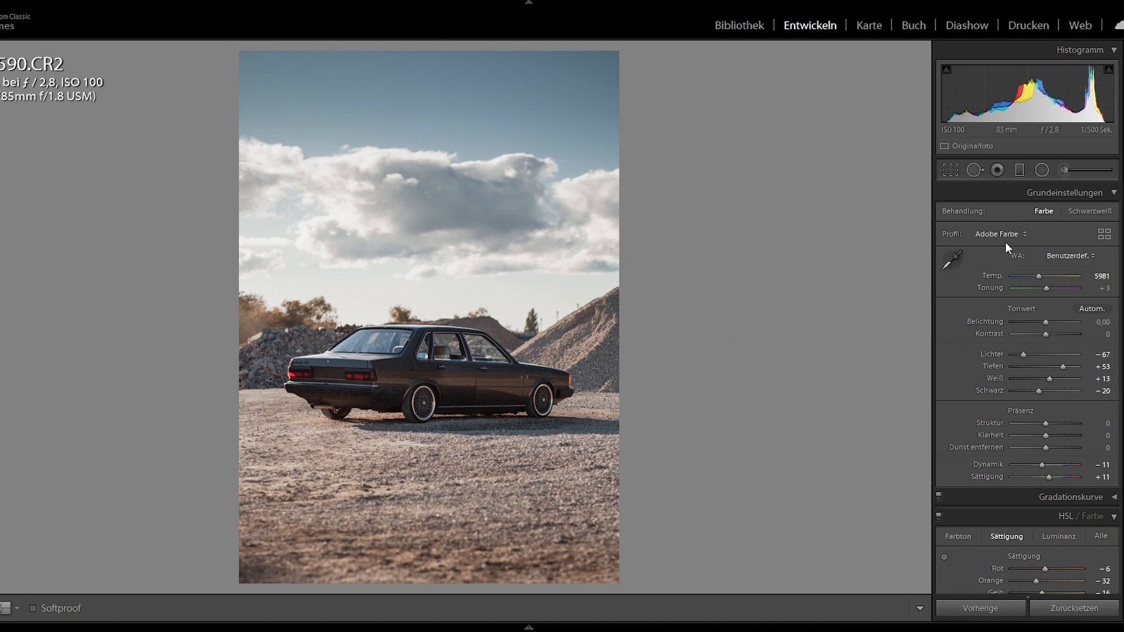
pyautogui.moveTo(1038, 276); pyautogui.dragTo(1035, 276)
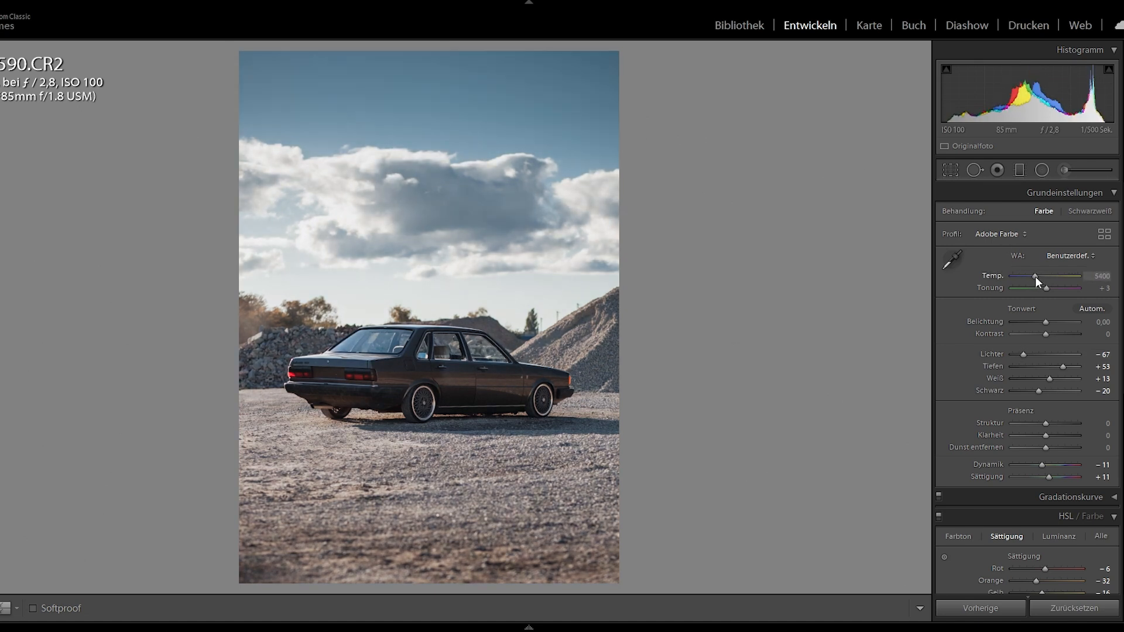
# Step: Tint the highlights in split toning (Teiltonung) with hue 180 and saturation 11
pyautogui.click(988, 192)
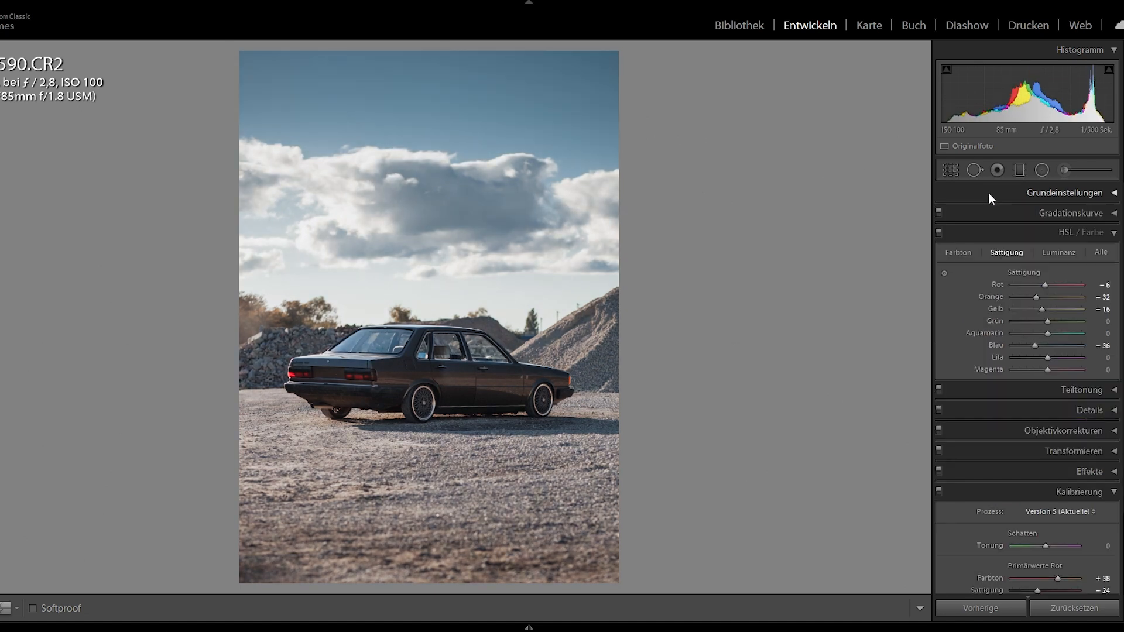
pyautogui.click(996, 229)
pyautogui.click(991, 253)
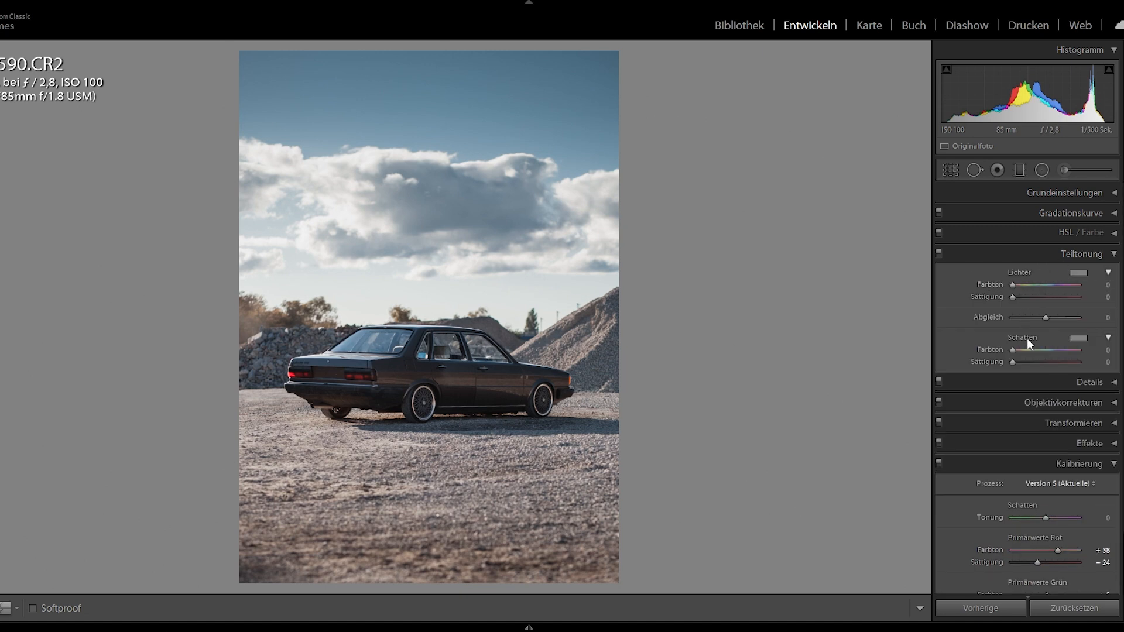
pyautogui.click(1078, 272)
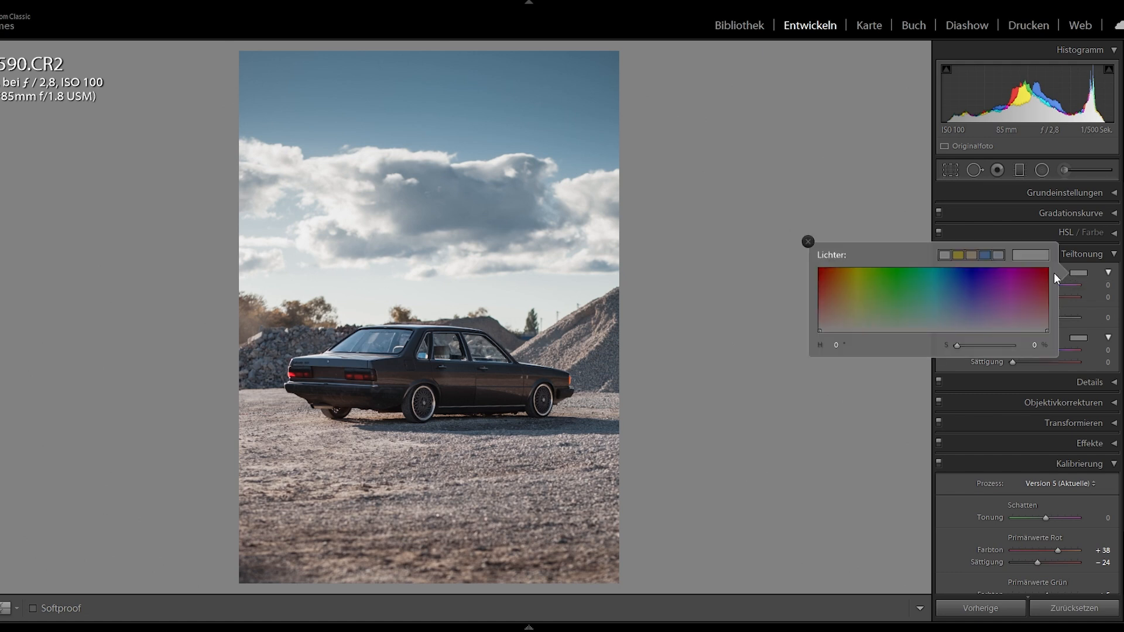
pyautogui.moveTo(886, 317); pyautogui.dragTo(933, 324)
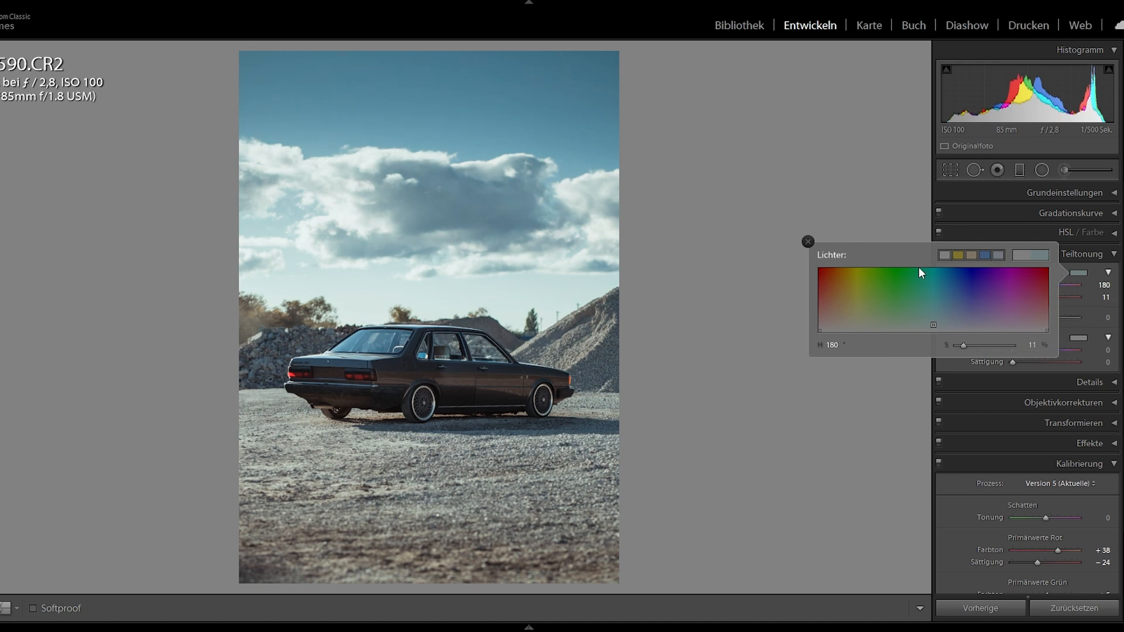
pyautogui.click(808, 242)
# Step: Tint the split toning shadows (Schatten) with hue 19 and saturation 14
pyautogui.click(1078, 338)
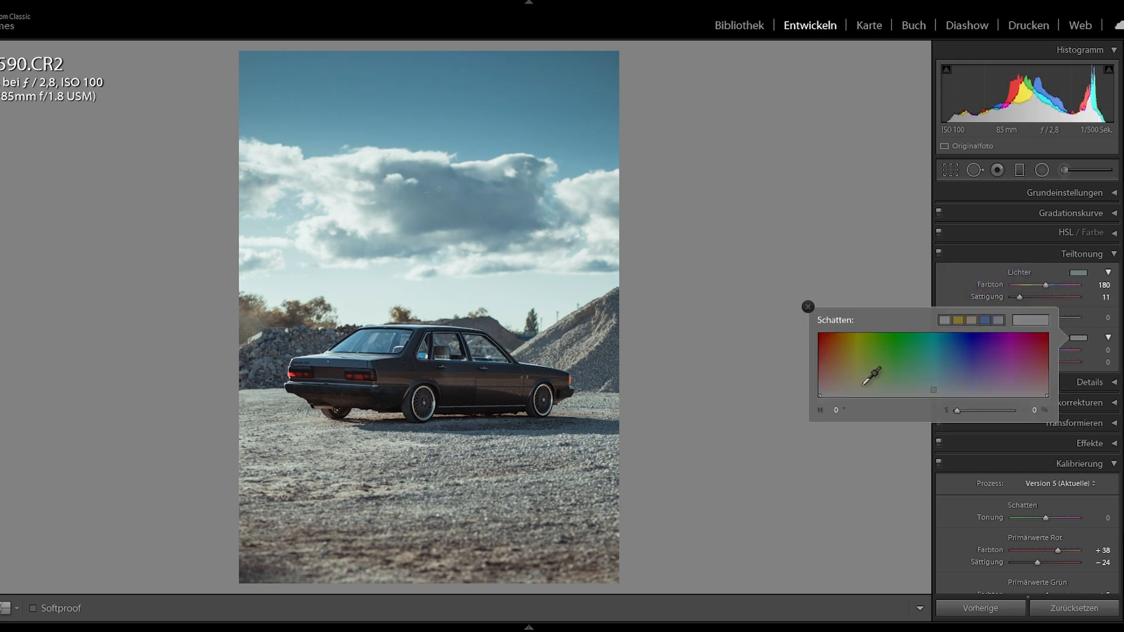
pyautogui.moveTo(942, 390); pyautogui.dragTo(831, 388)
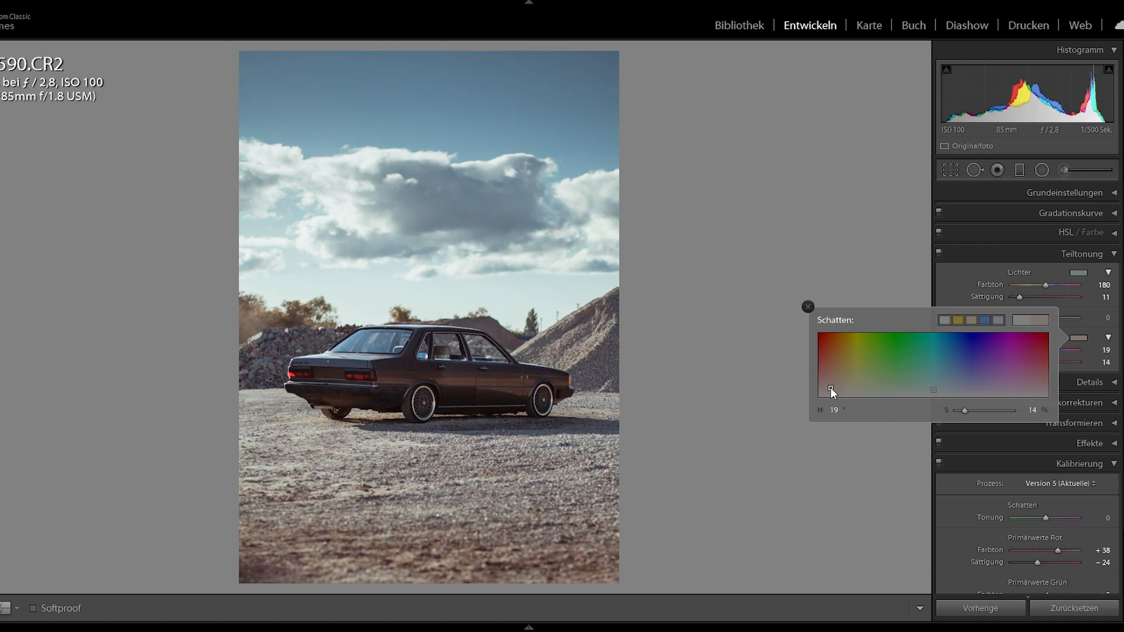
pyautogui.click(808, 306)
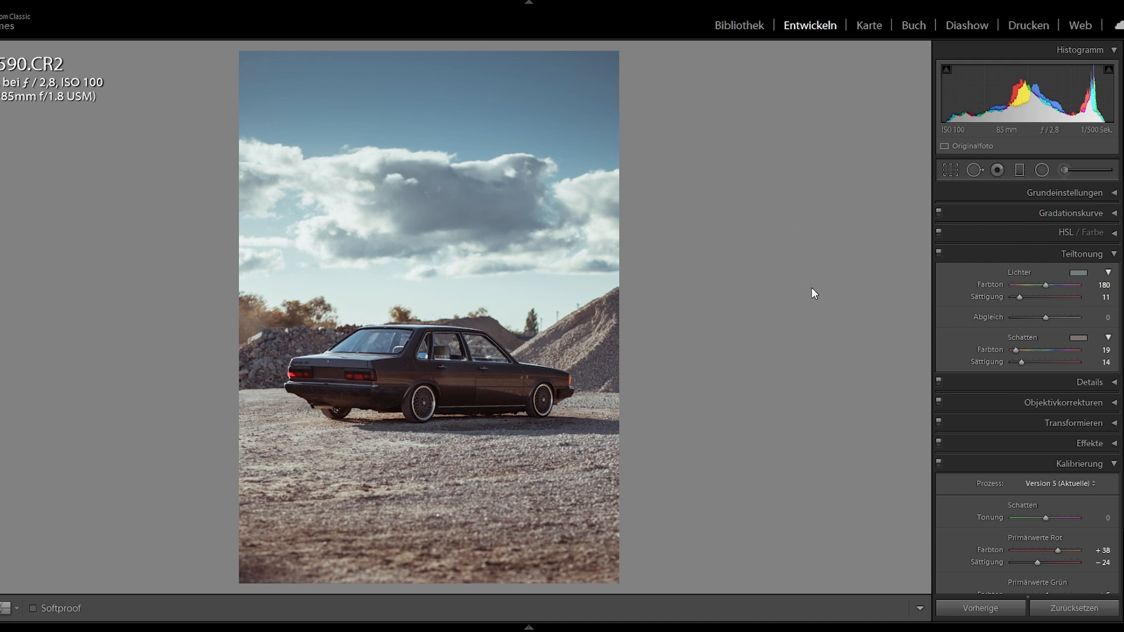
# Step: Add a large elliptical radial filter centred on the car and darken its surroundings with an exposure of -0.57
pyautogui.click(1041, 170)
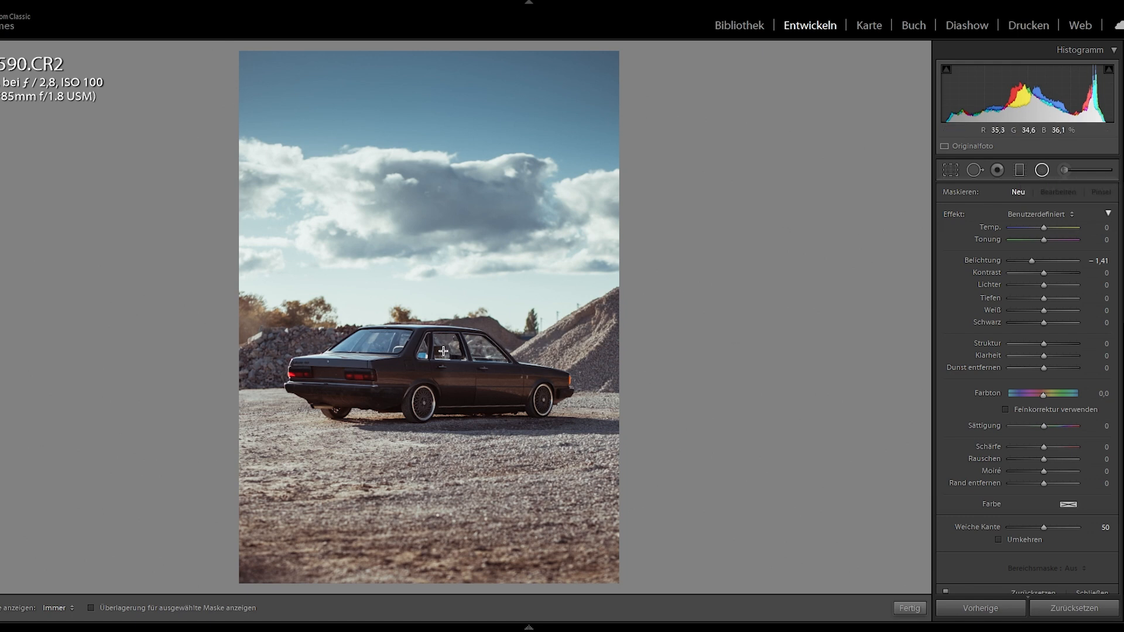
pyautogui.moveTo(415, 381); pyautogui.dragTo(740, 527)
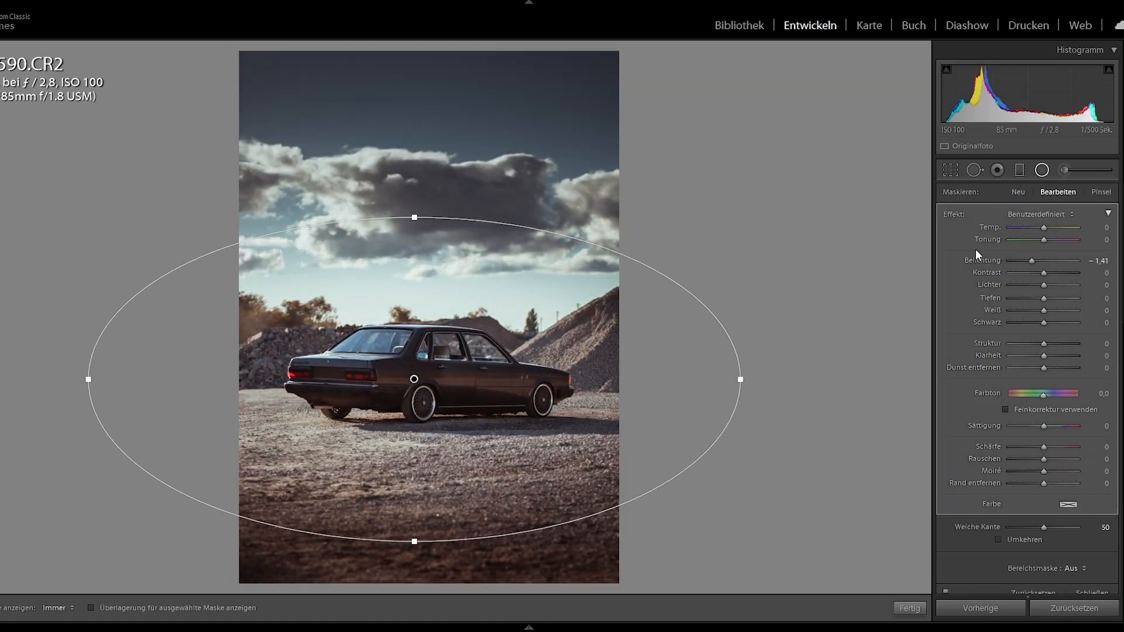
pyautogui.doubleClick(958, 216)
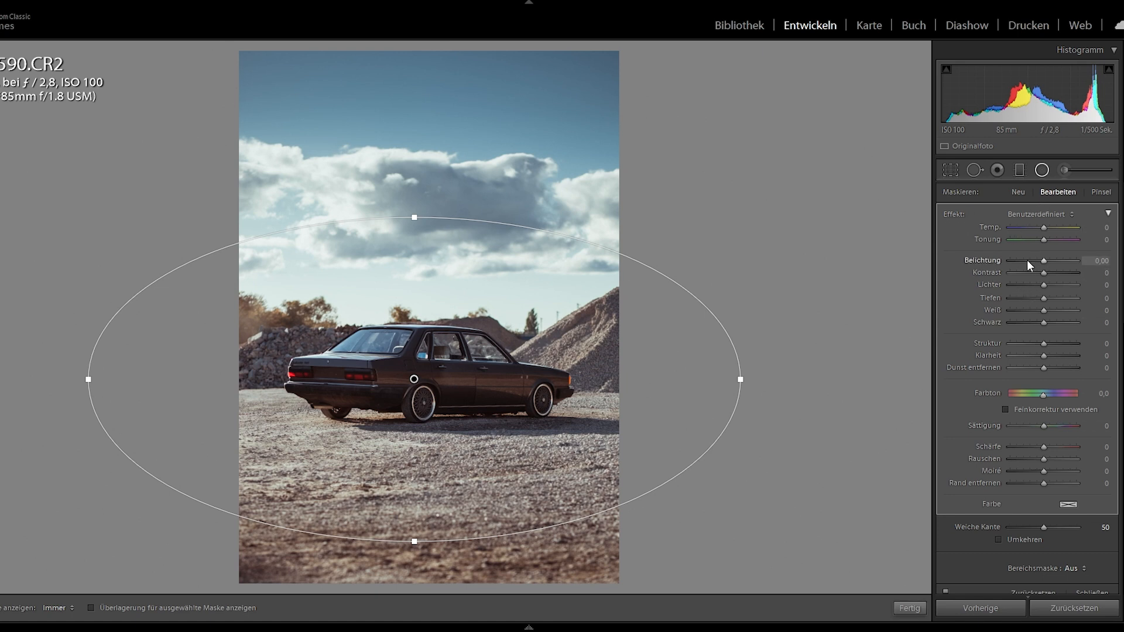
pyautogui.moveTo(1045, 262); pyautogui.dragTo(1038, 261)
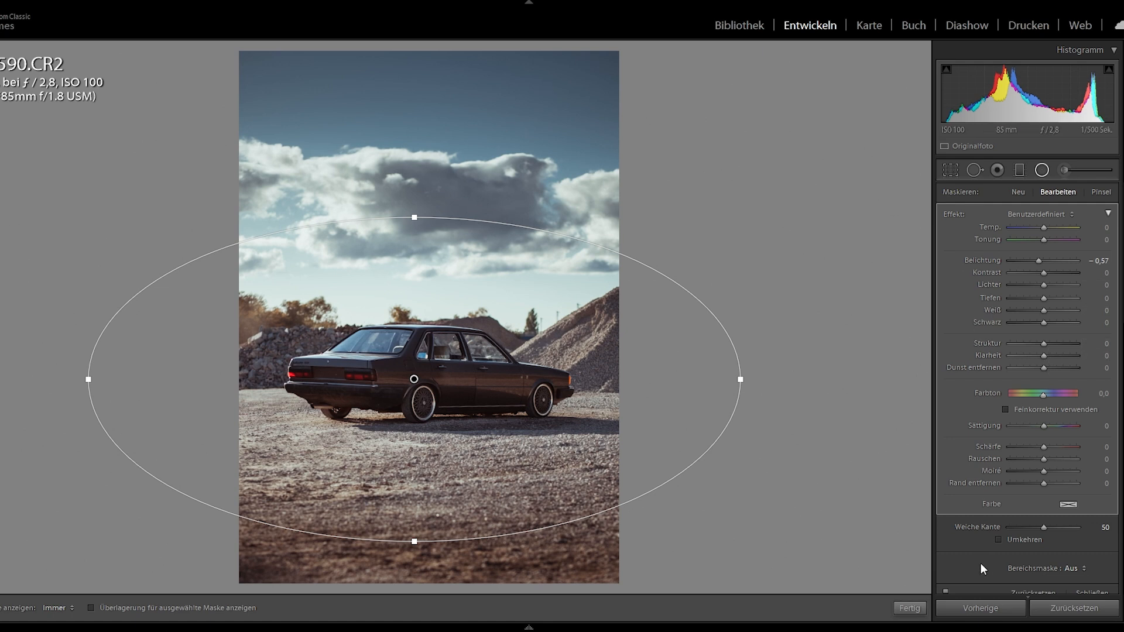
pyautogui.click(1041, 169)
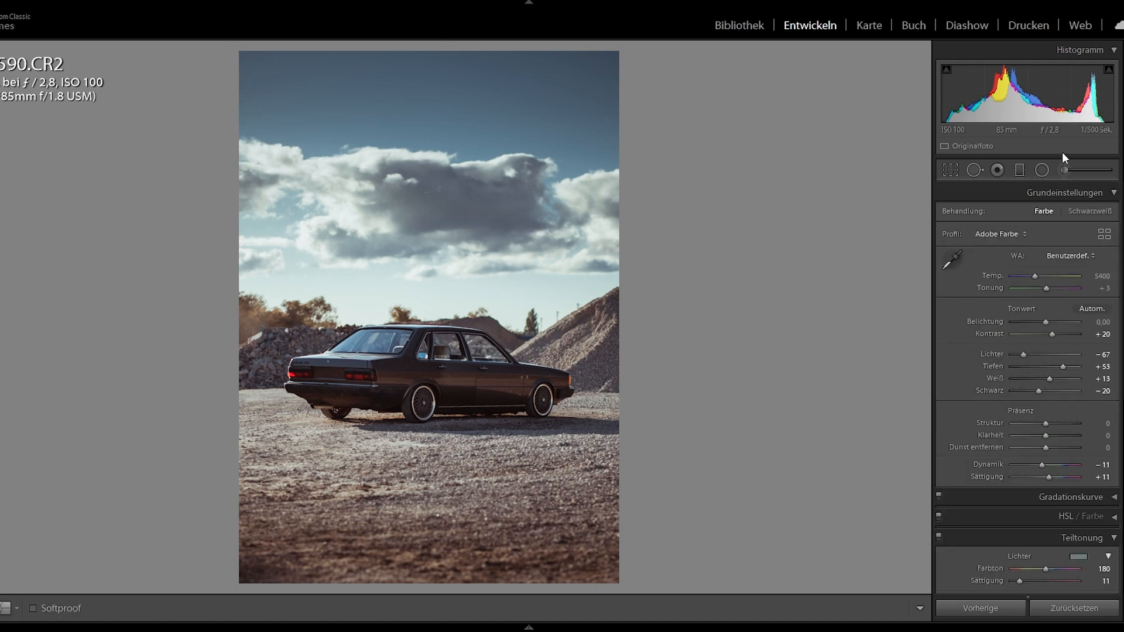
# Step: Add a second radial filter around the car with exposure and Dunst entfernen reset to 0 and Klarheit lowered to -28
pyautogui.click(1044, 171)
pyautogui.moveTo(418, 370); pyautogui.dragTo(727, 513)
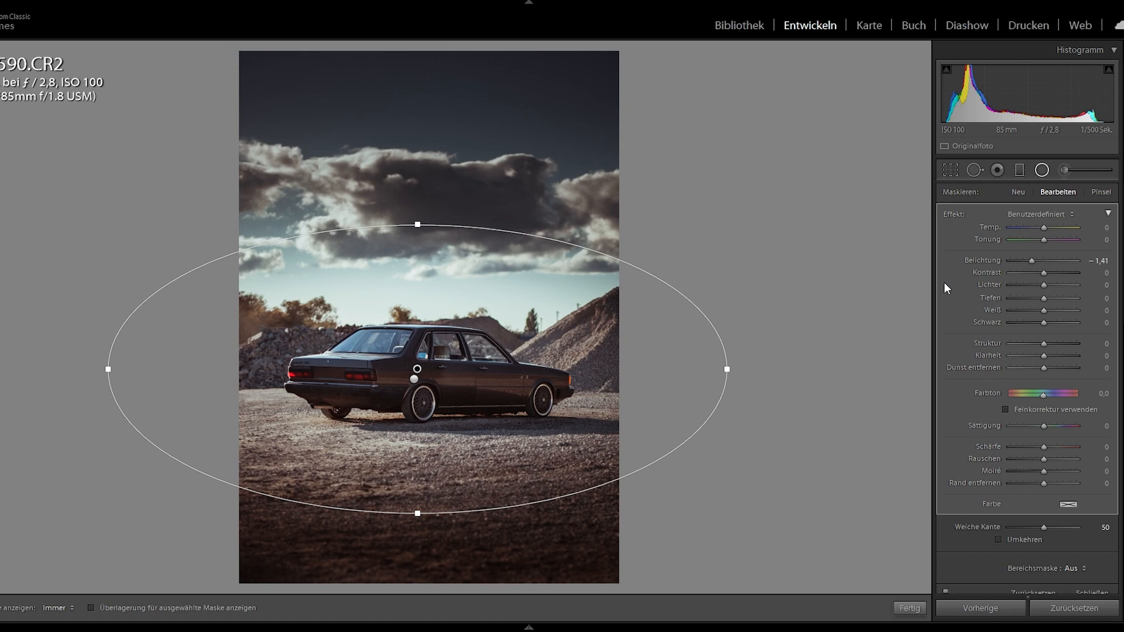
pyautogui.doubleClick(1032, 260)
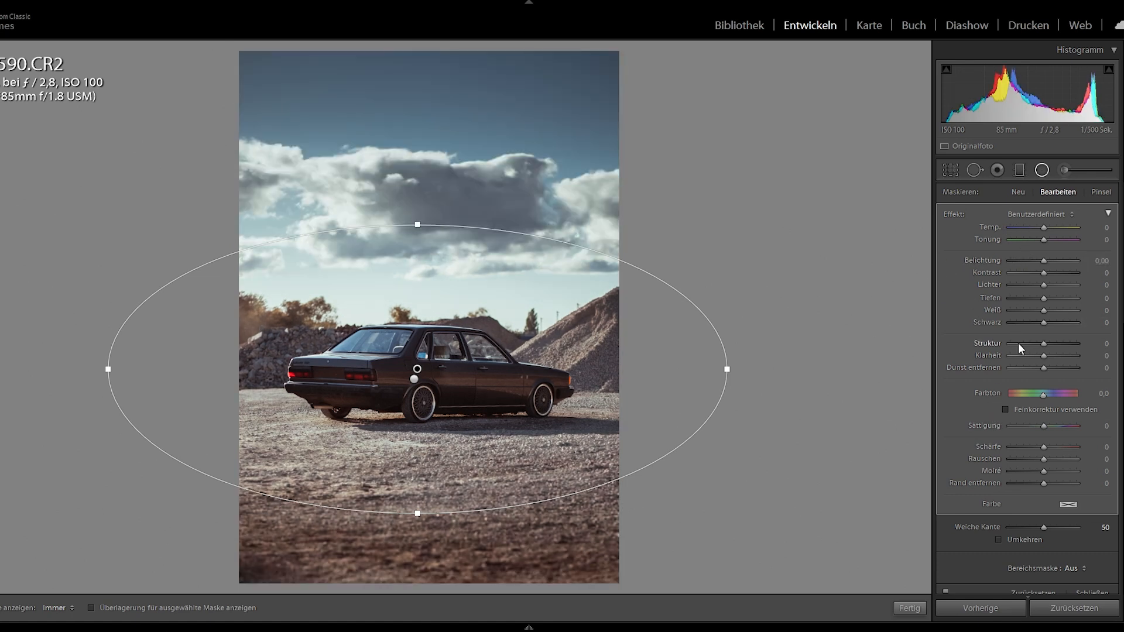
pyautogui.moveTo(1034, 354)
pyautogui.mouseDown()
pyautogui.moveTo(1048, 354)
pyautogui.moveTo(1018, 357)
pyautogui.moveTo(1031, 358)
pyautogui.mouseUp()
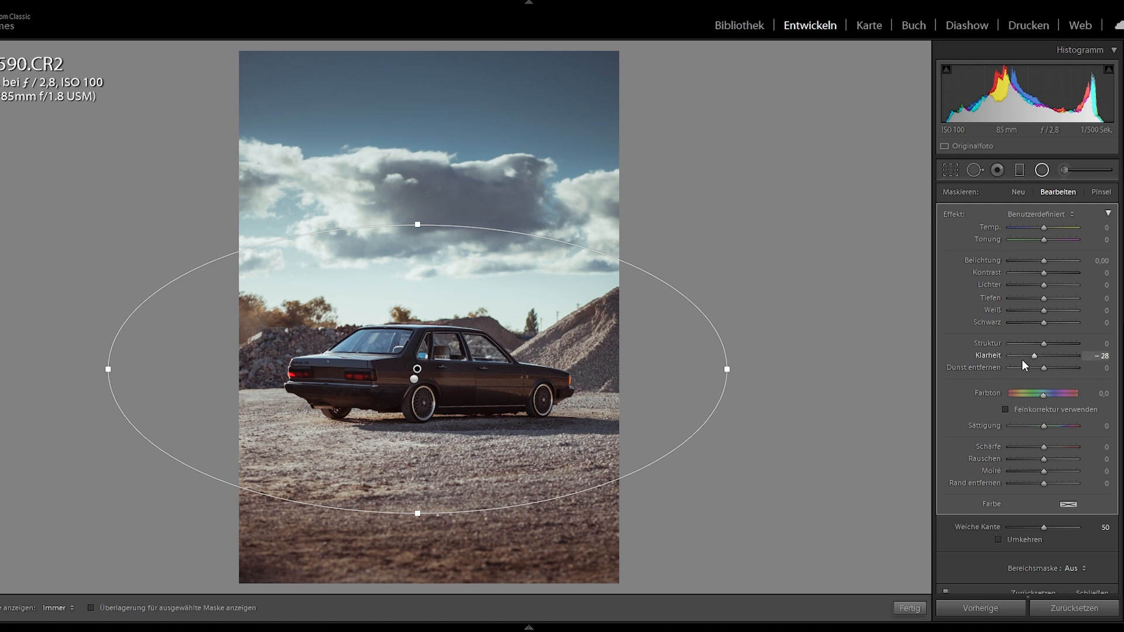
pyautogui.moveTo(1031, 364); pyautogui.dragTo(1041, 368)
pyautogui.doubleClick(1041, 369)
pyautogui.click(909, 608)
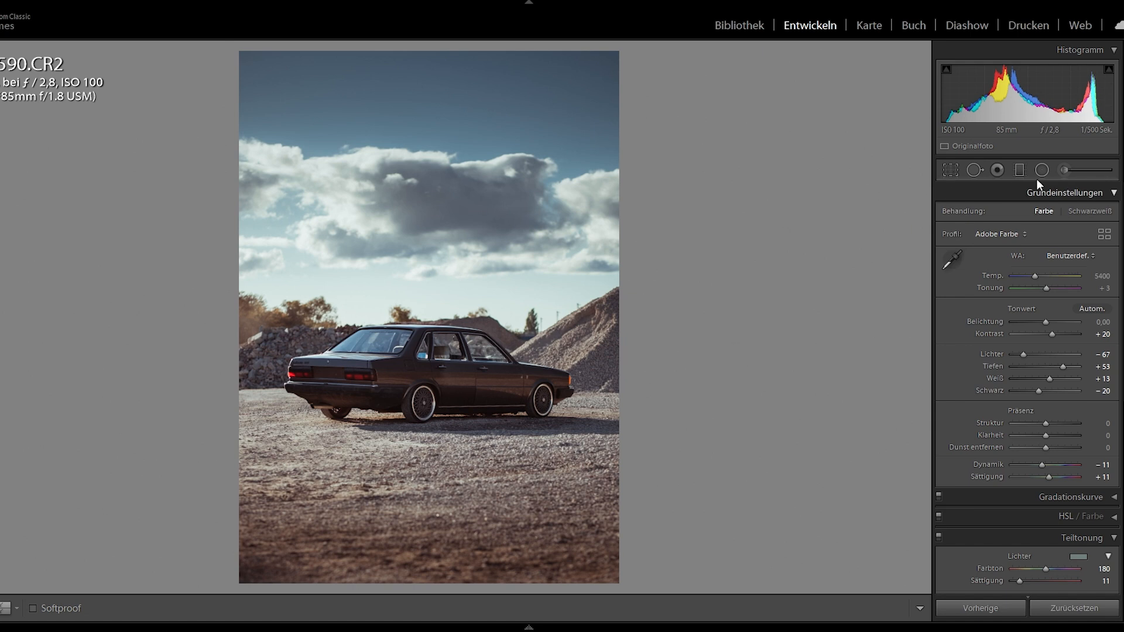
# Step: Select the existing graduated filter over the sky and set its exposure to -1.33
pyautogui.click(1020, 170)
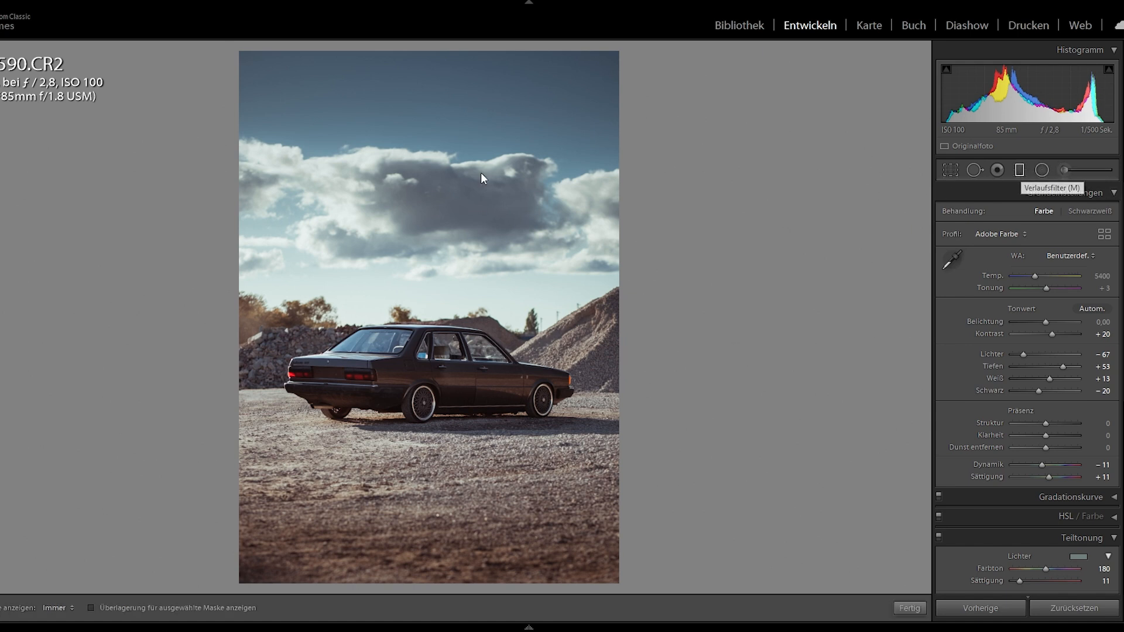
pyautogui.click(432, 235)
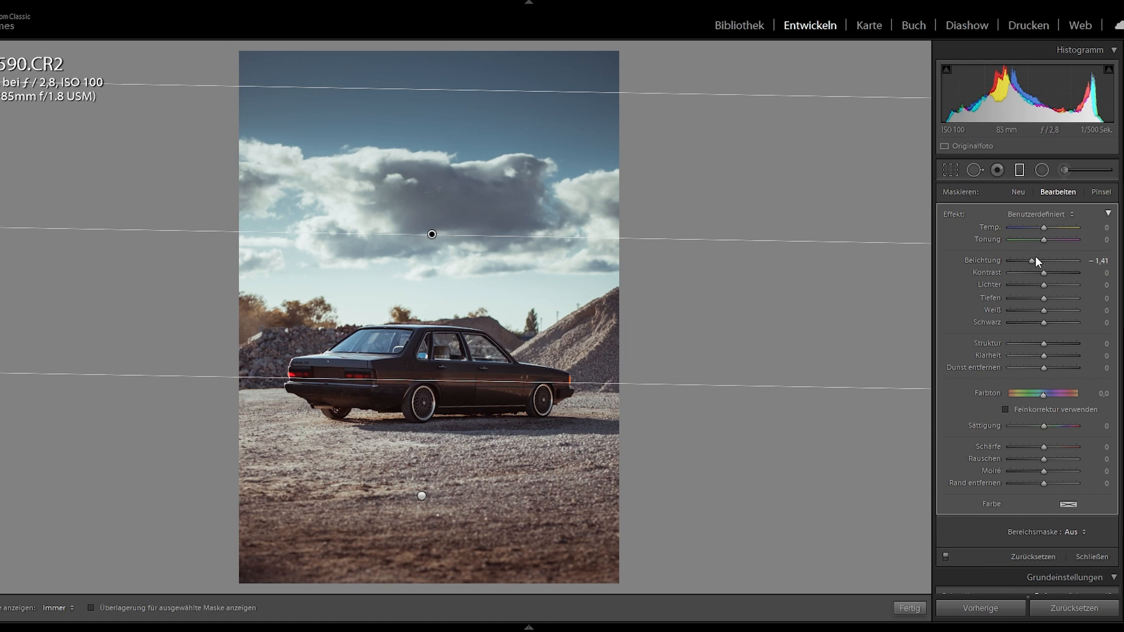
pyautogui.moveTo(1033, 262); pyautogui.dragTo(1034, 262)
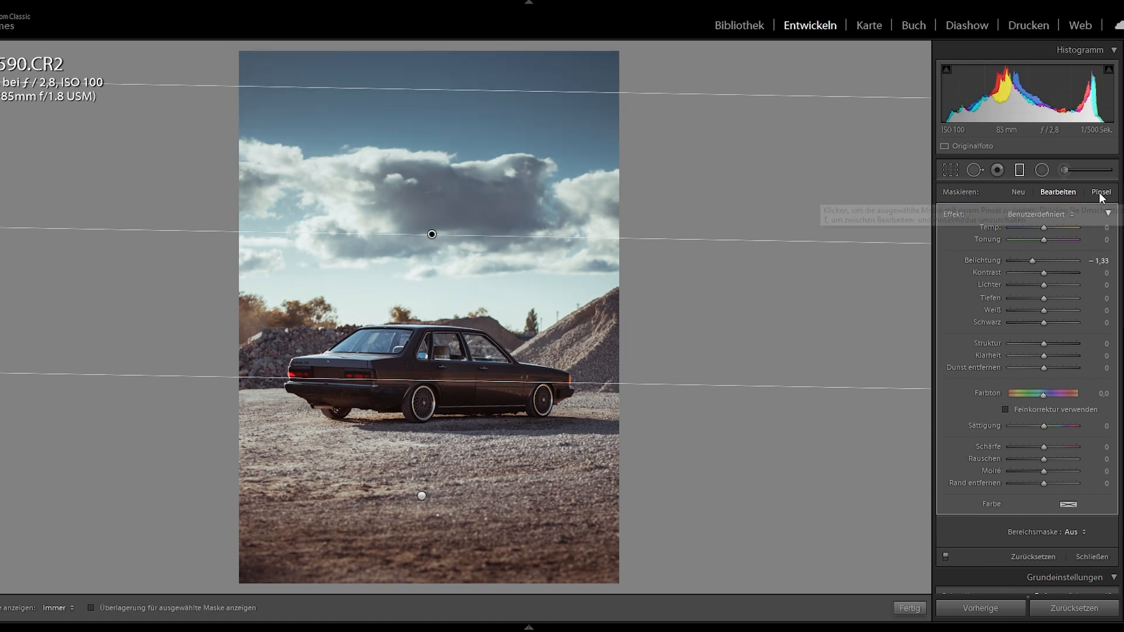
# Step: Erase the sky's graduated filter from the clouds with the automatically masking brush at size 15, flow 25, and finish the filter editing
pyautogui.click(1062, 523)
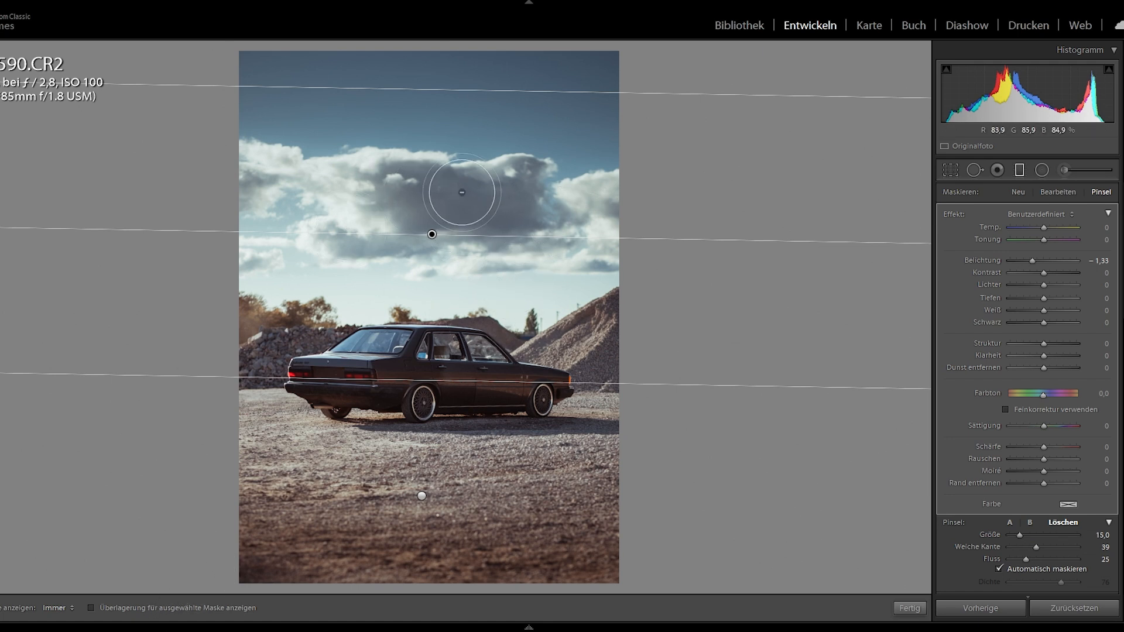
pyautogui.press('h')
pyautogui.moveTo(376, 212)
pyautogui.mouseDown()
pyautogui.moveTo(501, 216)
pyautogui.moveTo(373, 237)
pyautogui.moveTo(521, 198)
pyautogui.moveTo(405, 194)
pyautogui.moveTo(497, 215)
pyautogui.moveTo(404, 231)
pyautogui.moveTo(426, 245)
pyautogui.mouseUp()
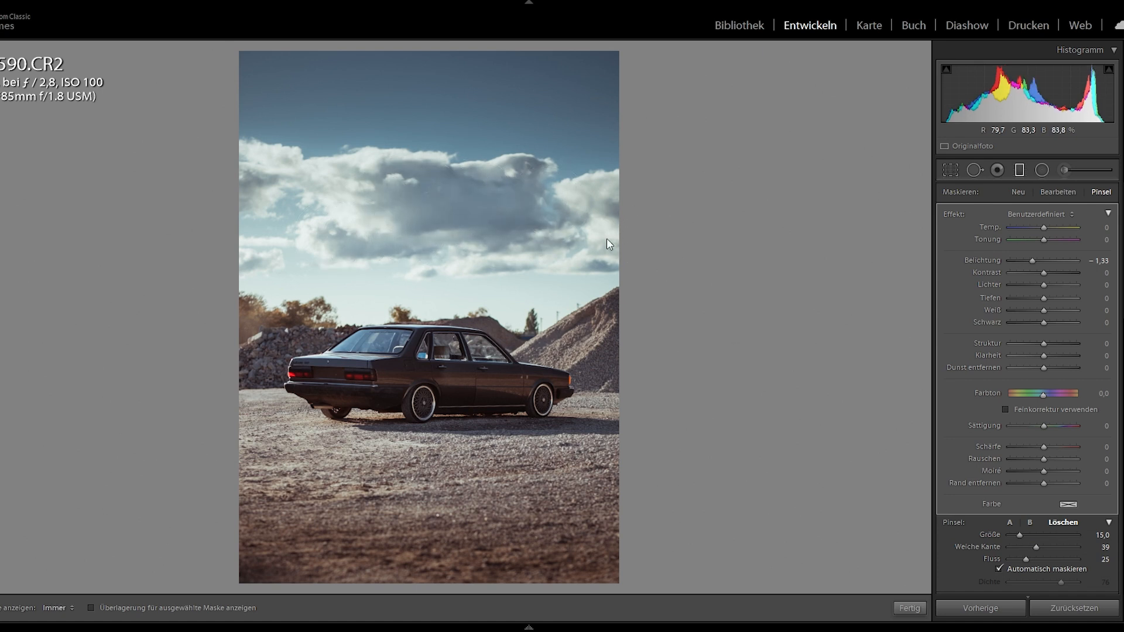
pyautogui.press('h')
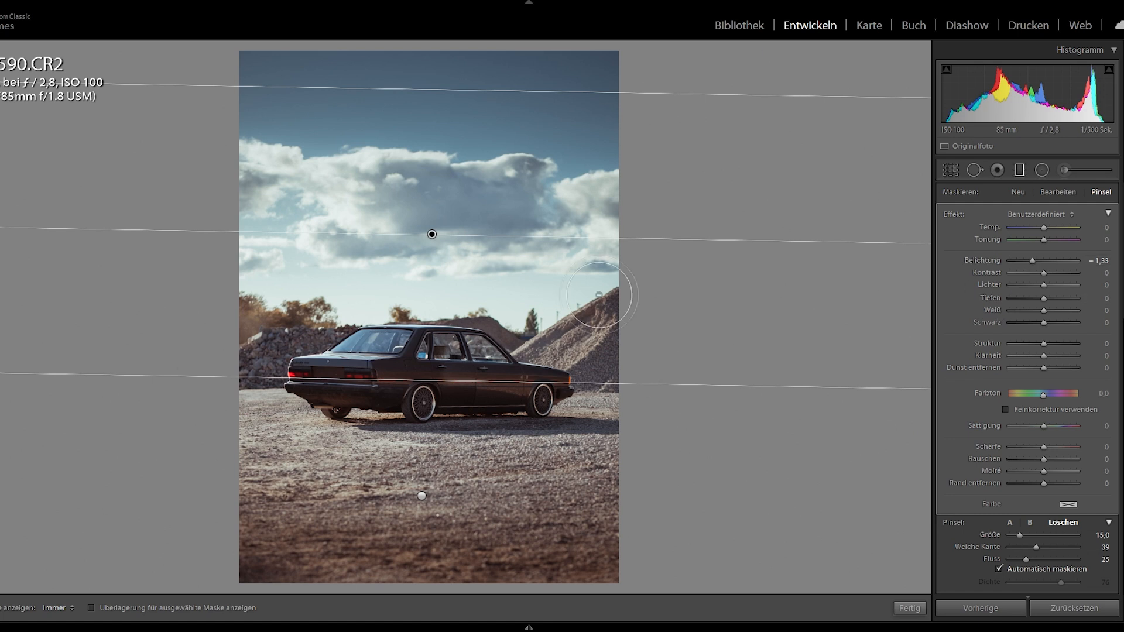
pyautogui.click(909, 608)
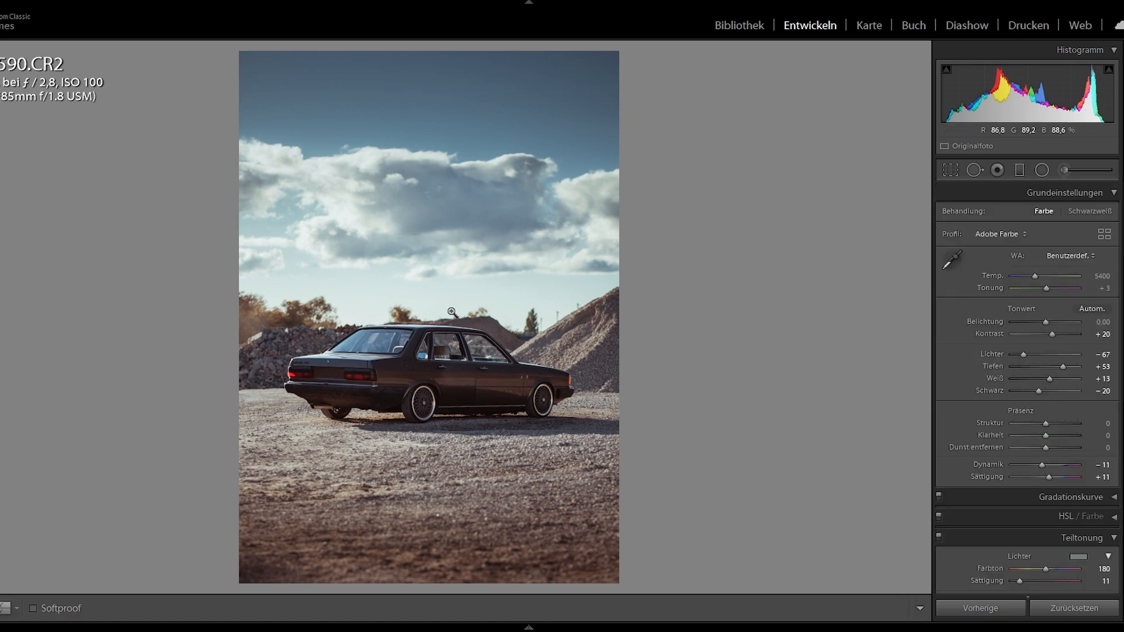
# Step: Desaturate the rear window and small rear side window with an automatically masking size 8 adjustment brush at Sättigung -71, and finish the brush editing
pyautogui.click(377, 347)
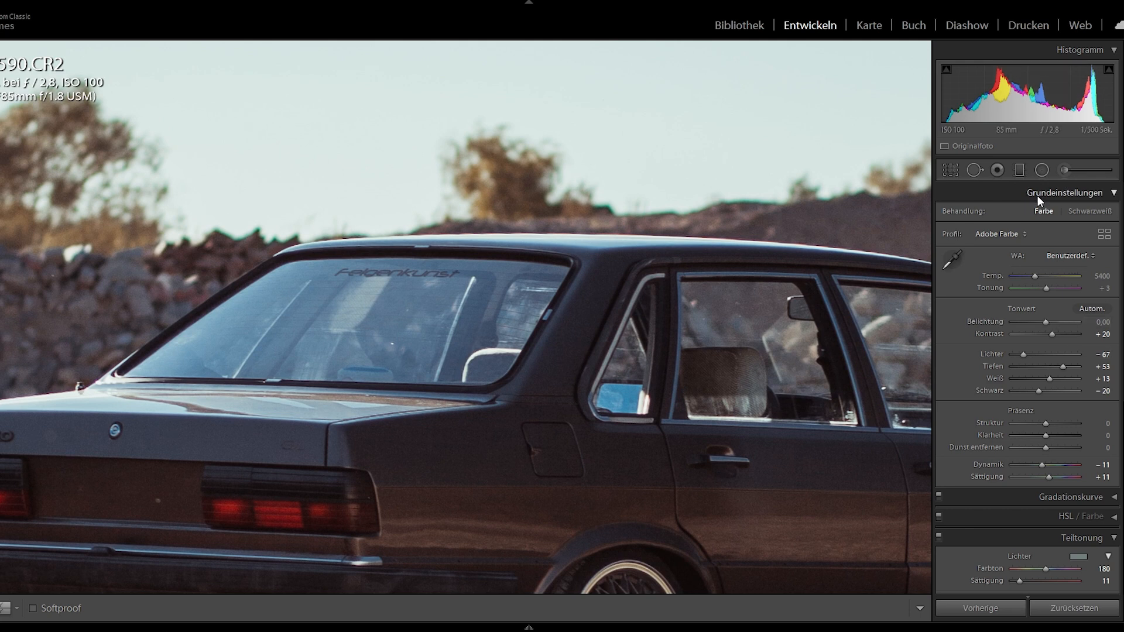
pyautogui.click(1083, 172)
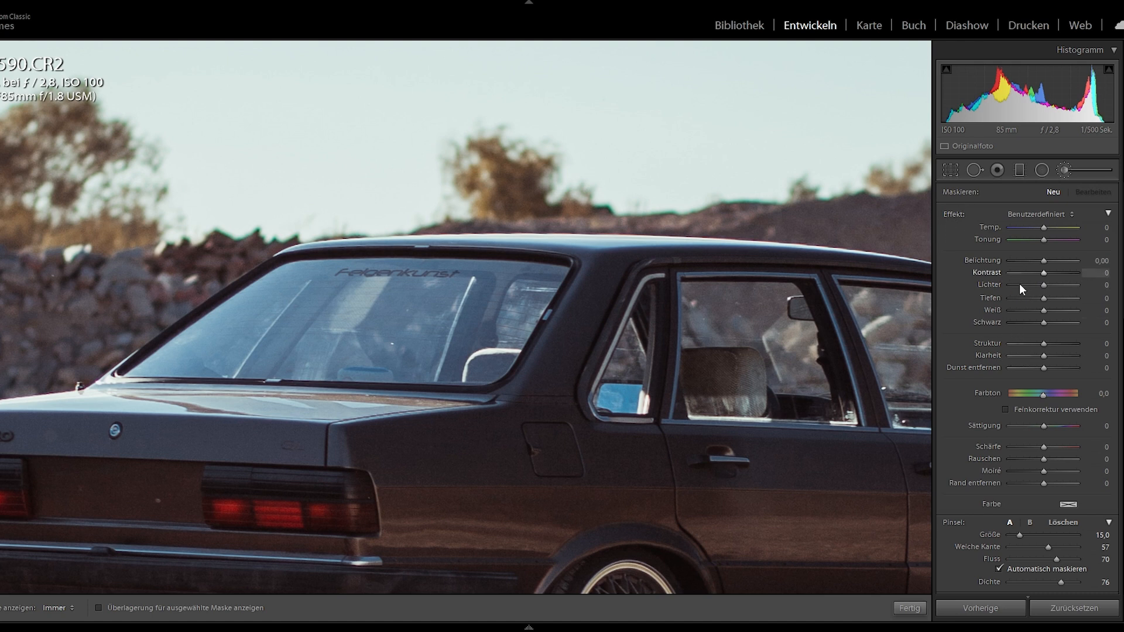
pyautogui.click(1019, 425)
pyautogui.scroll(-3, 287, 325)
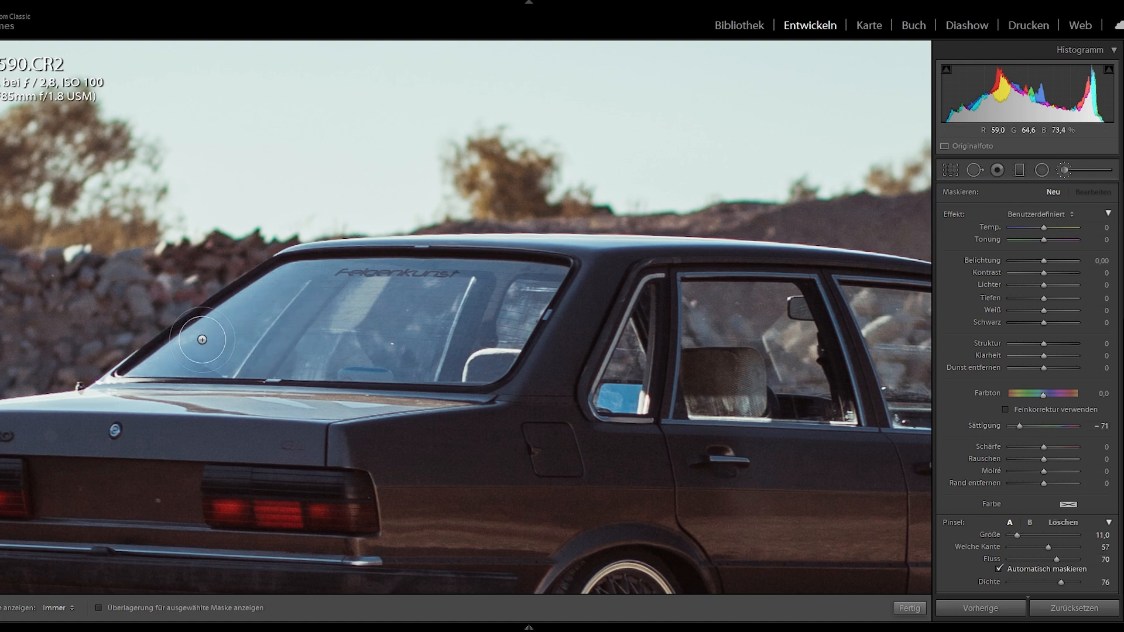
pyautogui.scroll(-3, 148, 367)
pyautogui.moveTo(144, 373)
pyautogui.mouseDown()
pyautogui.moveTo(458, 380)
pyautogui.moveTo(240, 370)
pyautogui.moveTo(238, 360)
pyautogui.moveTo(450, 361)
pyautogui.moveTo(183, 347)
pyautogui.moveTo(494, 337)
pyautogui.moveTo(252, 322)
pyautogui.moveTo(537, 304)
pyautogui.moveTo(254, 303)
pyautogui.moveTo(533, 281)
pyautogui.moveTo(353, 272)
pyautogui.moveTo(551, 277)
pyautogui.moveTo(482, 374)
pyautogui.moveTo(298, 368)
pyautogui.moveTo(448, 289)
pyautogui.moveTo(334, 256)
pyautogui.moveTo(274, 273)
pyautogui.moveTo(375, 257)
pyautogui.moveTo(528, 262)
pyautogui.moveTo(523, 324)
pyautogui.moveTo(449, 364)
pyautogui.moveTo(188, 360)
pyautogui.moveTo(140, 373)
pyautogui.moveTo(383, 360)
pyautogui.moveTo(482, 317)
pyautogui.moveTo(326, 303)
pyautogui.moveTo(278, 281)
pyautogui.moveTo(240, 343)
pyautogui.moveTo(246, 330)
pyautogui.moveTo(406, 277)
pyautogui.moveTo(309, 272)
pyautogui.mouseUp()
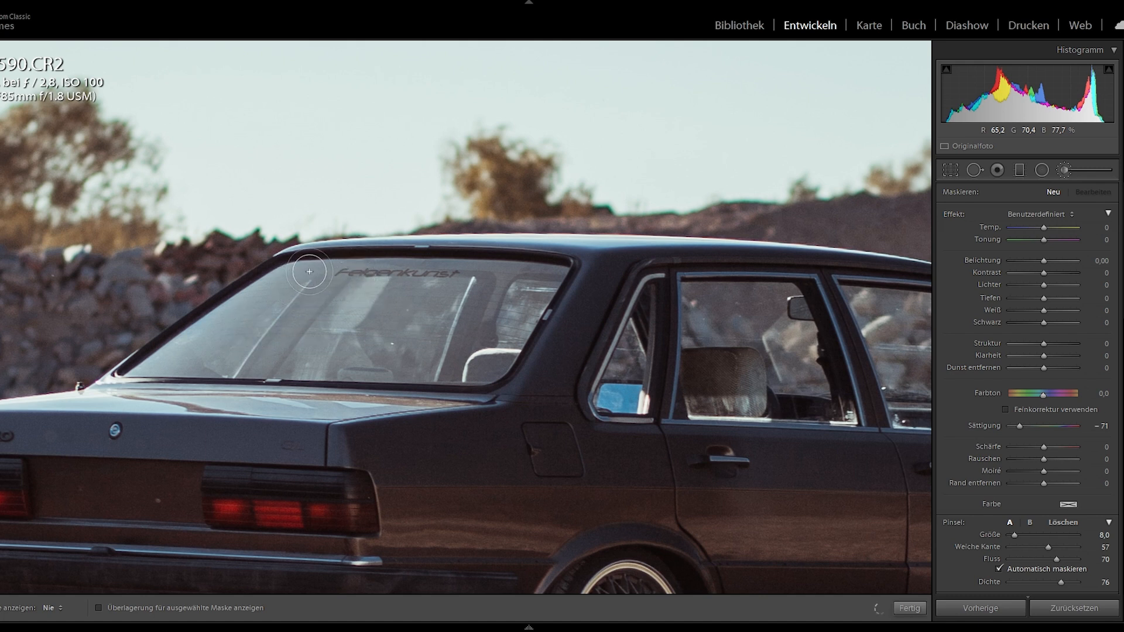
pyautogui.moveTo(606, 405)
pyautogui.mouseDown()
pyautogui.moveTo(635, 396)
pyautogui.moveTo(625, 392)
pyautogui.moveTo(644, 370)
pyautogui.moveTo(658, 304)
pyautogui.mouseUp()
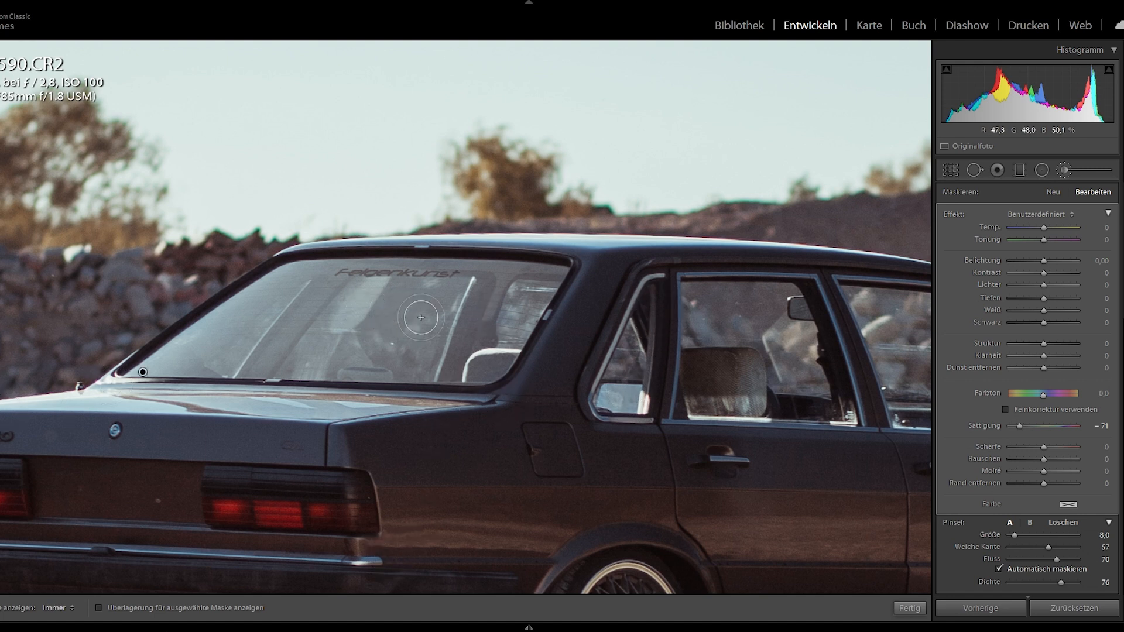
pyautogui.click(896, 612)
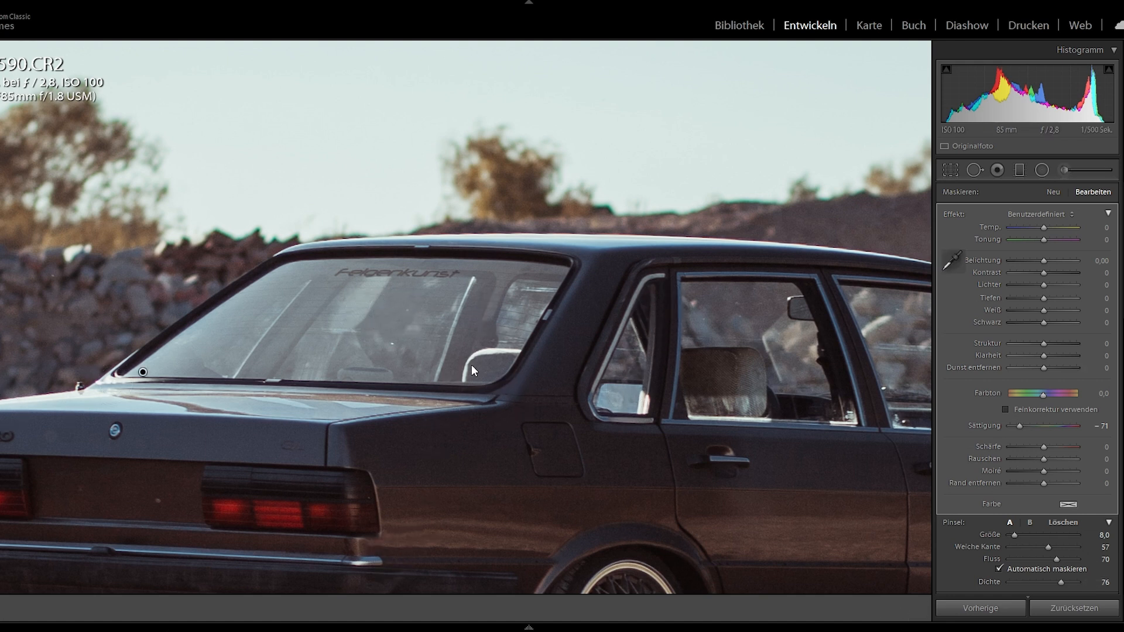
pyautogui.click(472, 366)
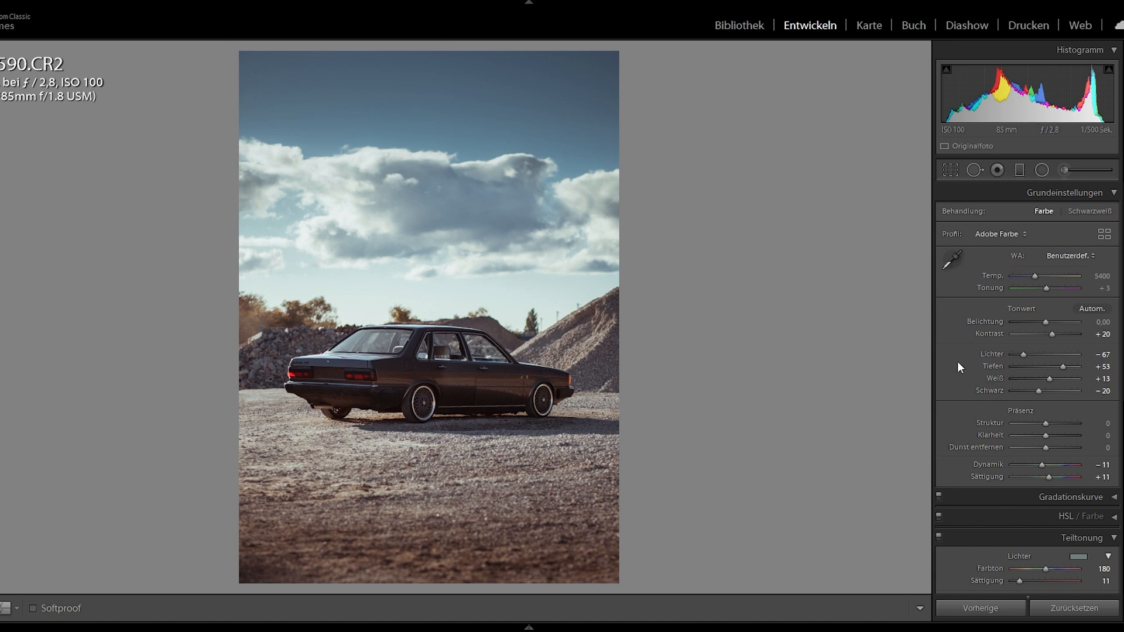
# Step: Set up a new adjustment brush with the Nachbelichten (Abdunkeln) effect and an exposure of -1.94
pyautogui.click(1063, 174)
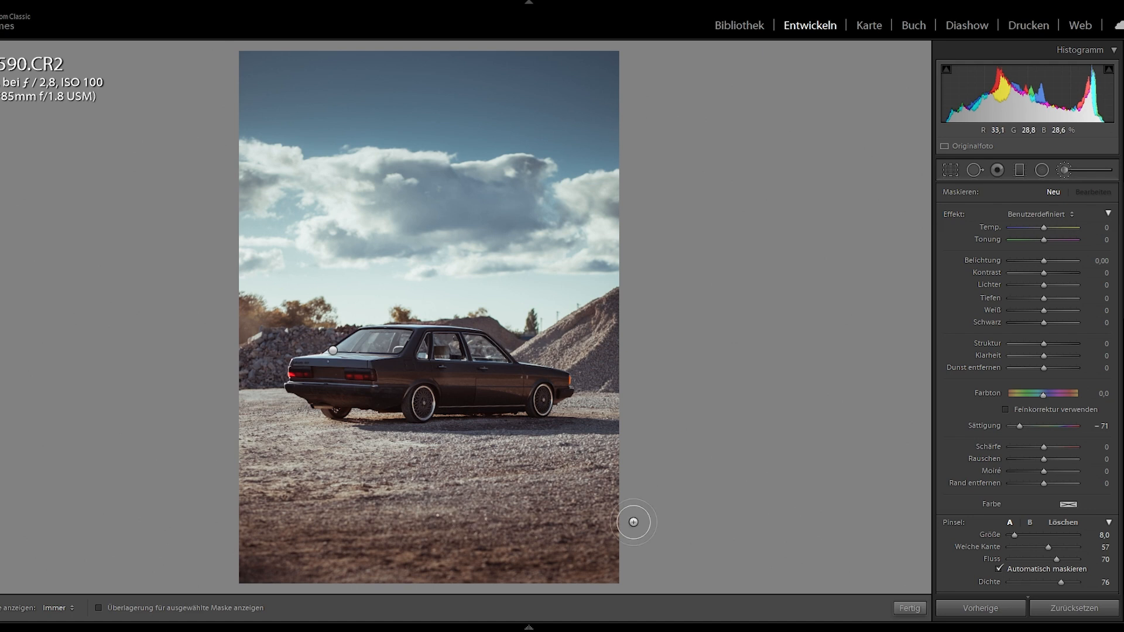
pyautogui.click(1074, 166)
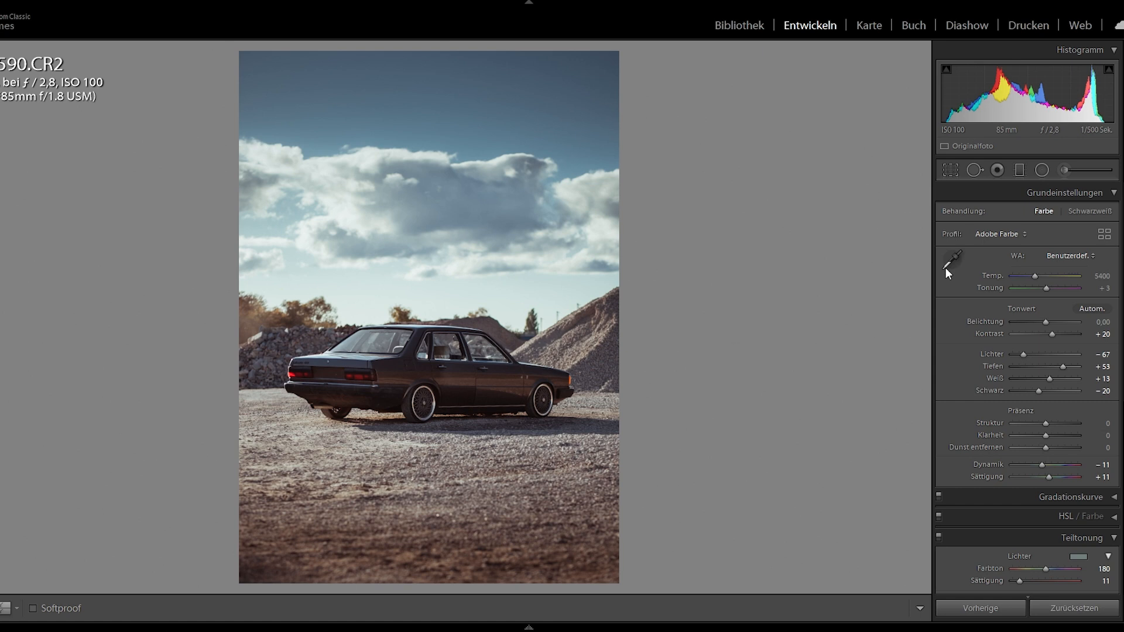
pyautogui.click(1078, 170)
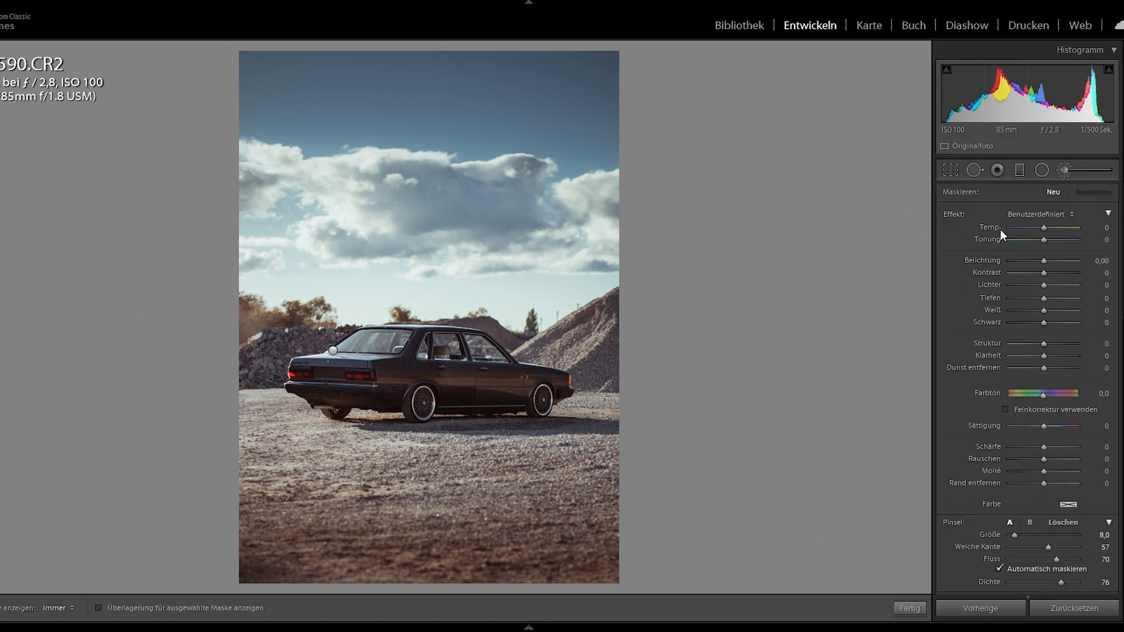
pyautogui.click(1031, 214)
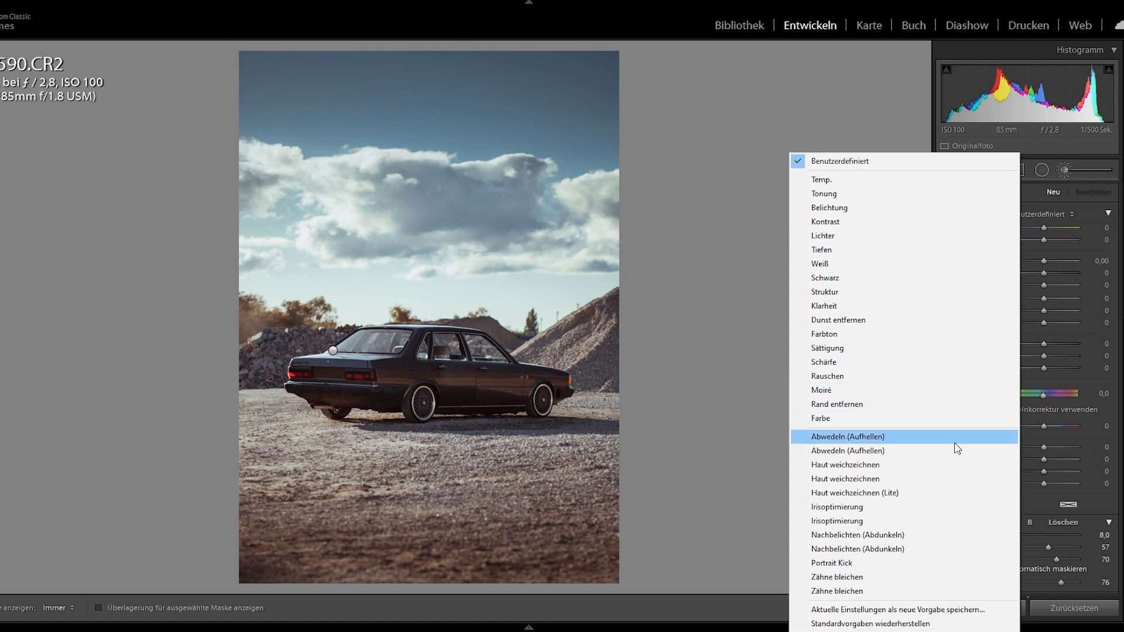
pyautogui.click(973, 539)
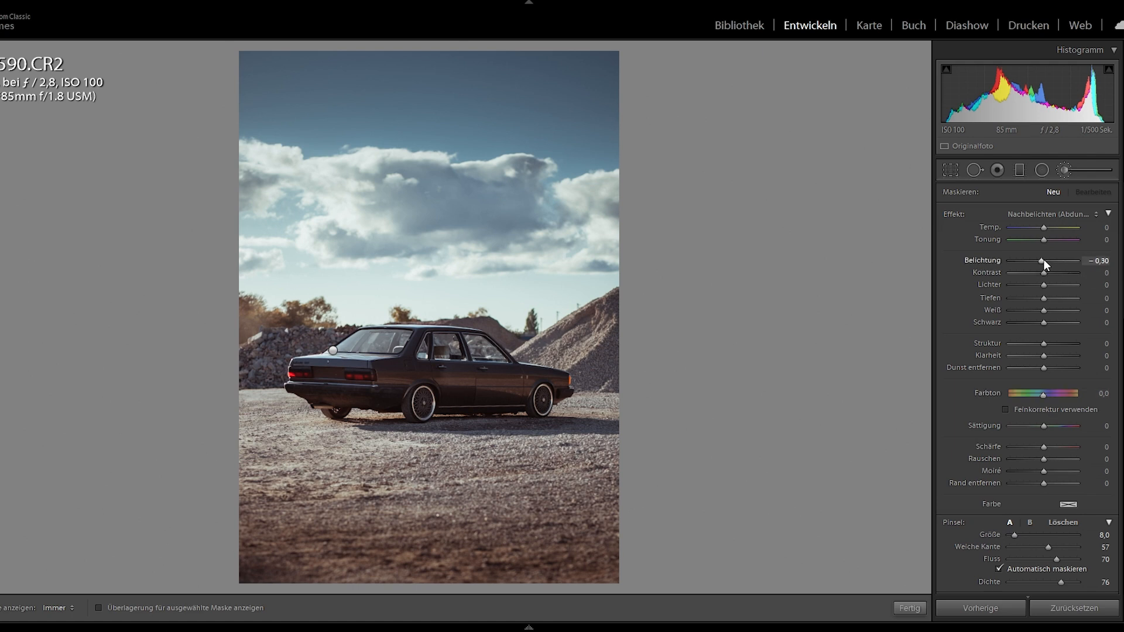
pyautogui.moveTo(1035, 266); pyautogui.dragTo(1027, 264)
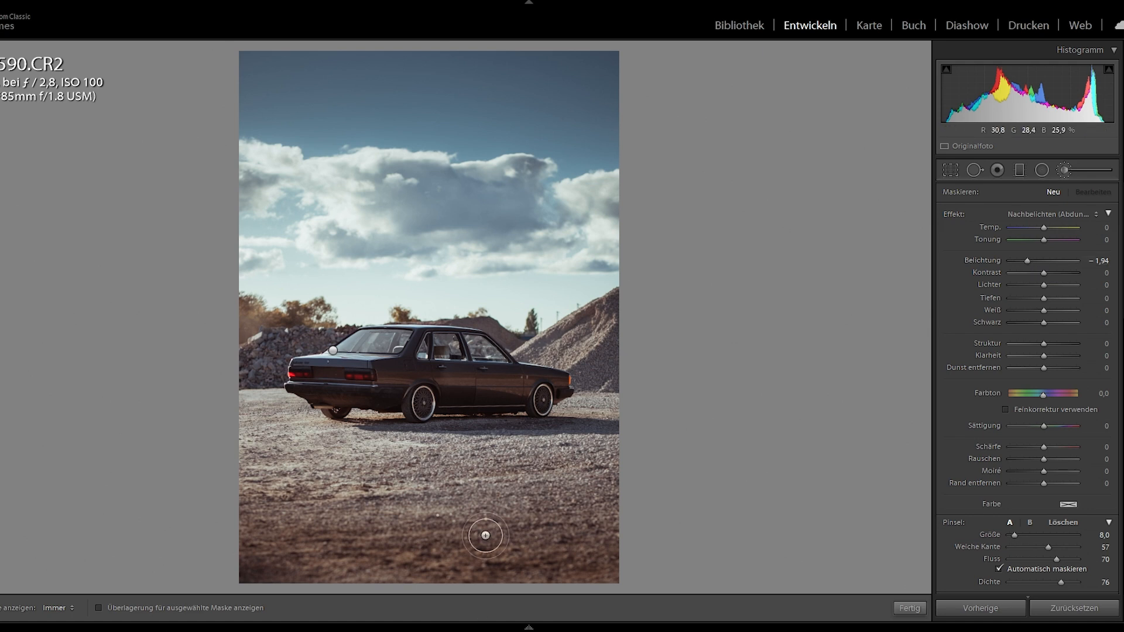
# Step: Paint the darkening brush at size 3 over the gravel hill behind the hood and the rock pile behind the trunk
pyautogui.scroll(-1, 256, 411)
pyautogui.scroll(-3, 256, 345)
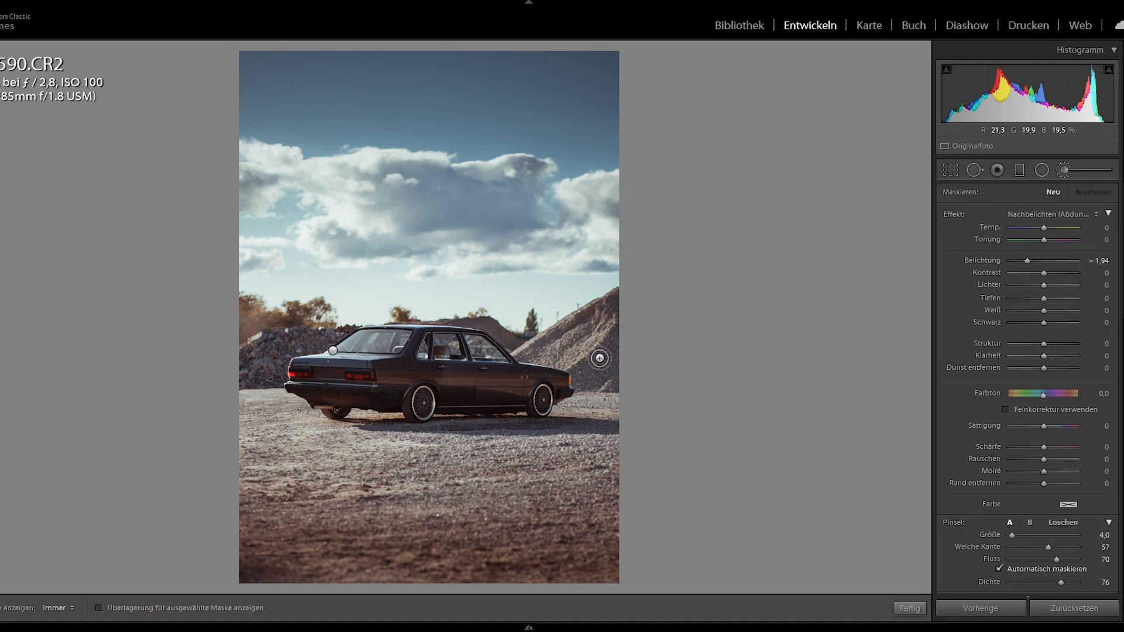
pyautogui.scroll(-1, 541, 357)
pyautogui.moveTo(541, 356)
pyautogui.mouseDown()
pyautogui.moveTo(580, 327)
pyautogui.moveTo(629, 320)
pyautogui.moveTo(588, 382)
pyautogui.moveTo(619, 336)
pyautogui.moveTo(601, 382)
pyautogui.moveTo(622, 372)
pyautogui.mouseUp()
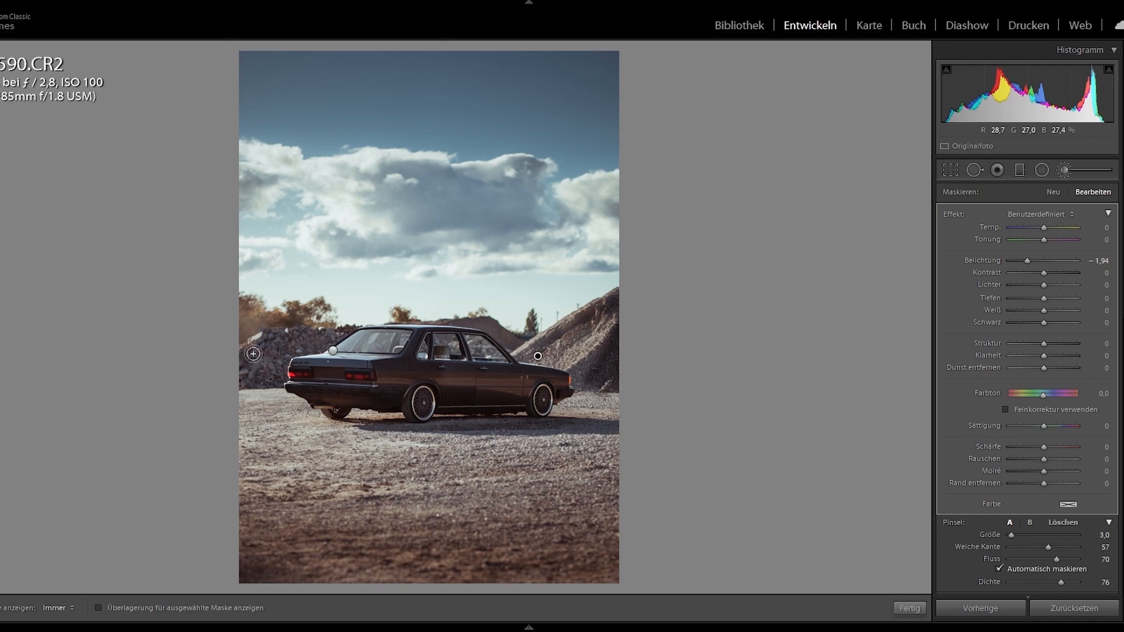
pyautogui.moveTo(268, 377)
pyautogui.mouseDown()
pyautogui.moveTo(294, 339)
pyautogui.moveTo(310, 337)
pyautogui.moveTo(288, 319)
pyautogui.moveTo(223, 343)
pyautogui.mouseUp()
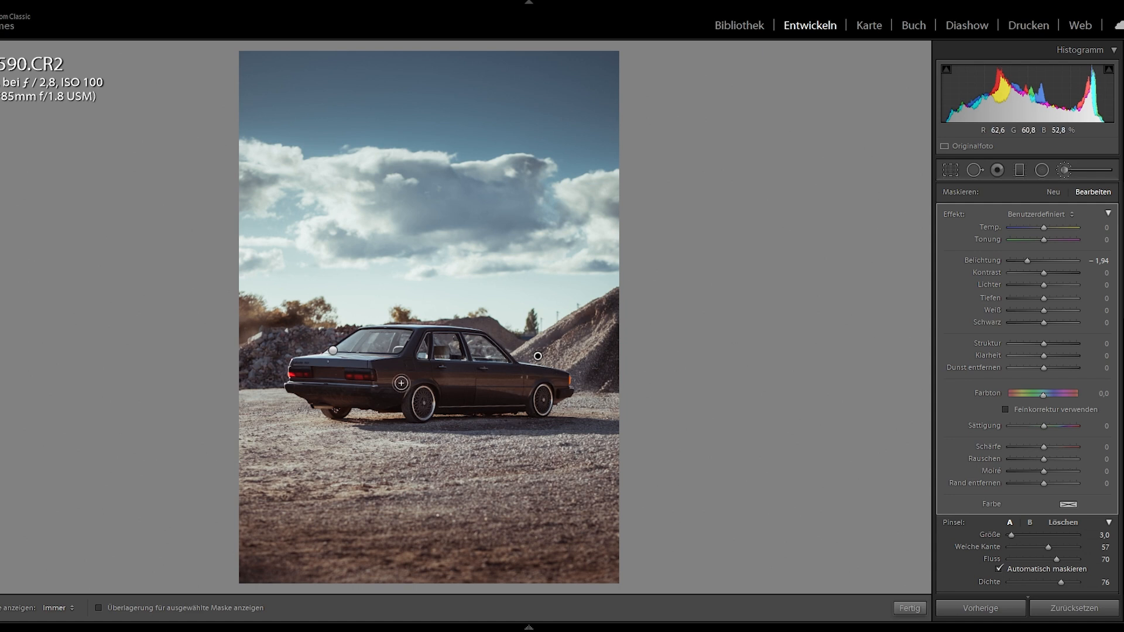
pyautogui.moveTo(608, 386)
pyautogui.mouseDown()
pyautogui.moveTo(585, 356)
pyautogui.moveTo(600, 318)
pyautogui.mouseUp()
pyautogui.press('h')
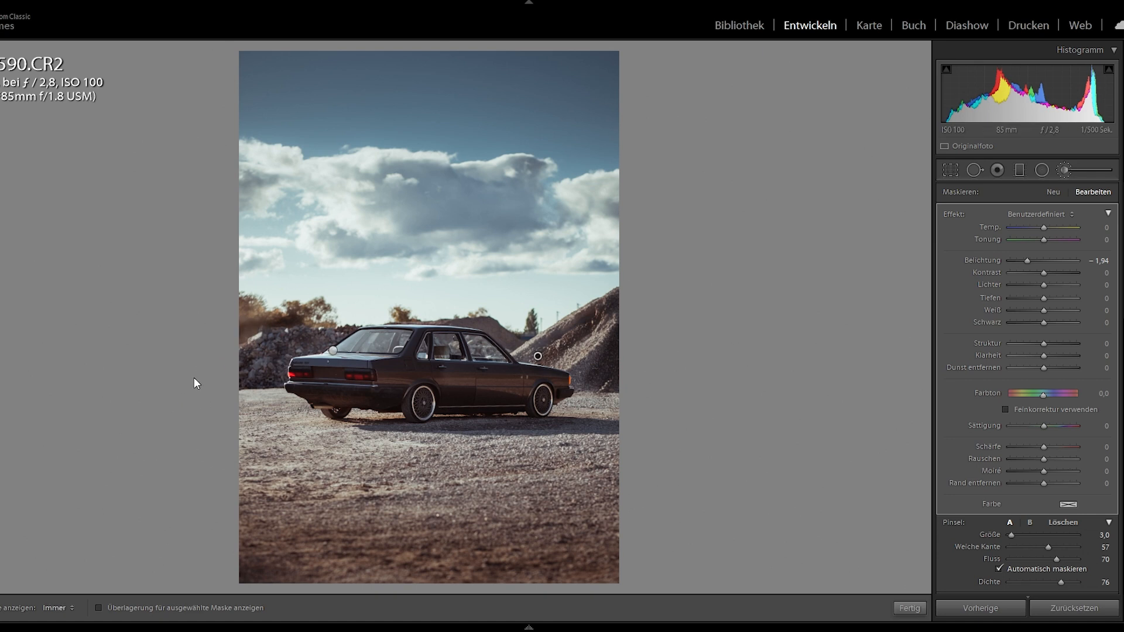
# Step: Set the rock and gravel brush mask's exposure to -1.11 and Temp. to 7, and adjust its Klarheit and Dunst entfernen
pyautogui.moveTo(1027, 262); pyautogui.dragTo(1041, 264)
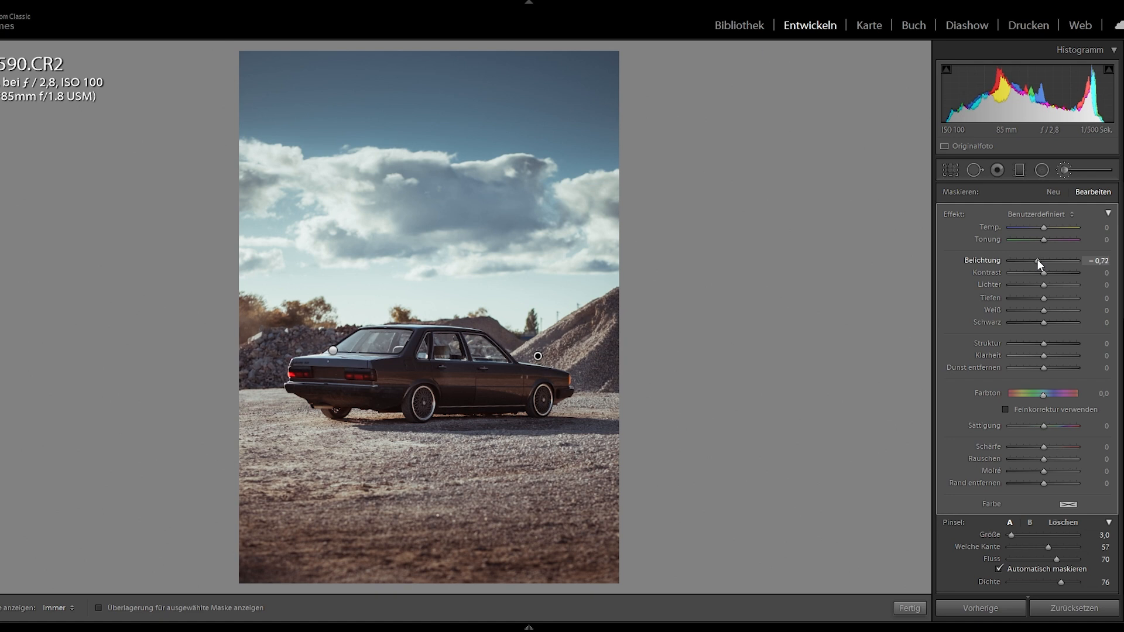
pyautogui.moveTo(1045, 262); pyautogui.dragTo(1038, 261)
pyautogui.moveTo(1038, 262); pyautogui.dragTo(1049, 227)
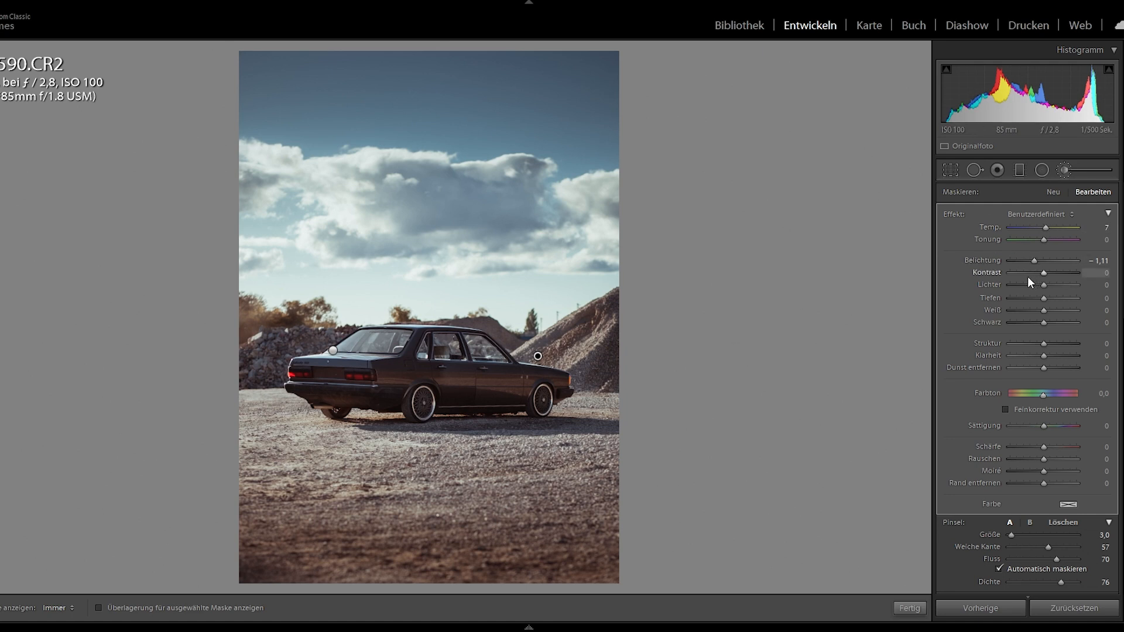
pyautogui.moveTo(1048, 355); pyautogui.dragTo(1055, 356)
pyautogui.moveTo(1050, 357); pyautogui.dragTo(1041, 367)
# Step: Compare the photo with and without the brush adjustments, and leave the brush editing
pyautogui.scroll(-3, 955, 496)
pyautogui.click(945, 540)
pyautogui.click(944, 540)
pyautogui.click(944, 540)
pyautogui.click(944, 539)
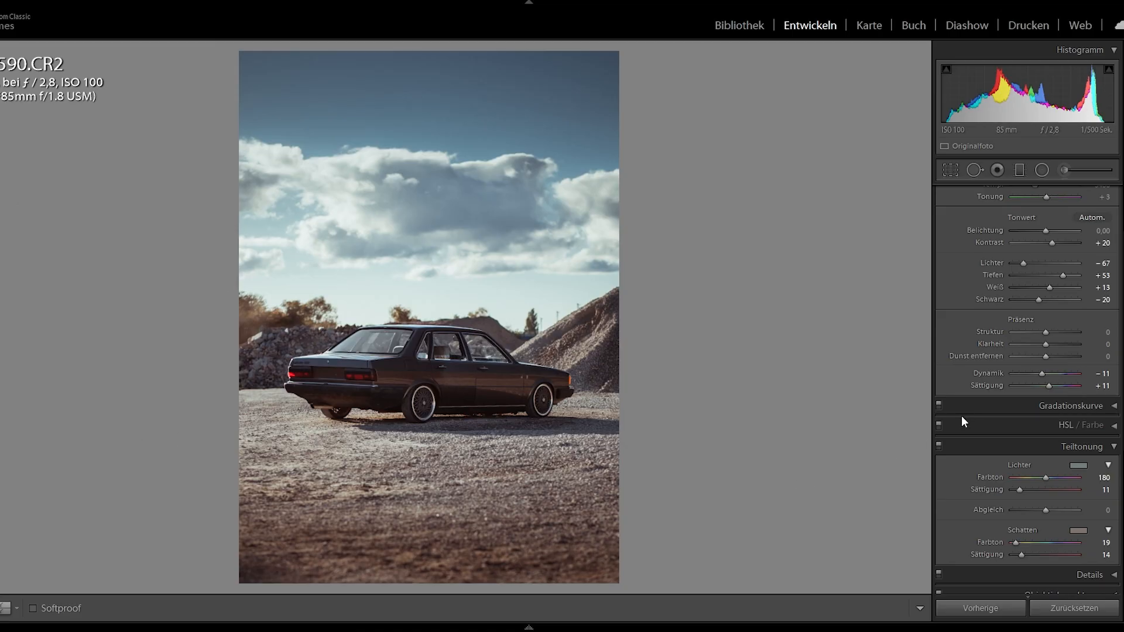
# Step: Add a large inverted radial filter centred beyond the photo's left edge with reset effects and Schwarz at 41, and finish the filter editing
pyautogui.click(1047, 171)
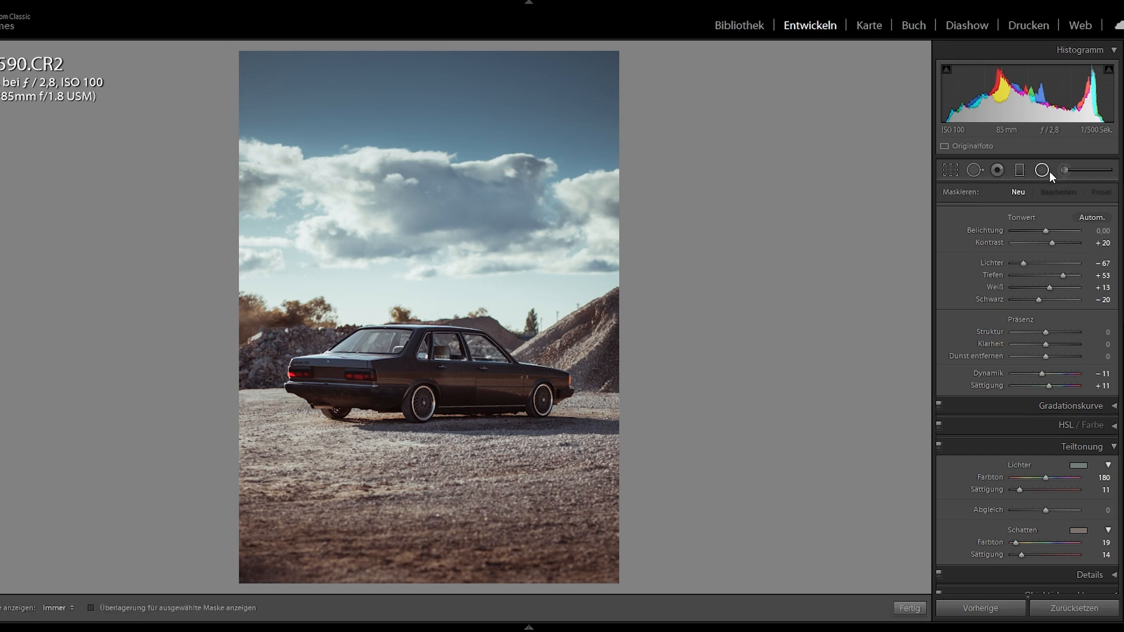
pyautogui.doubleClick(951, 215)
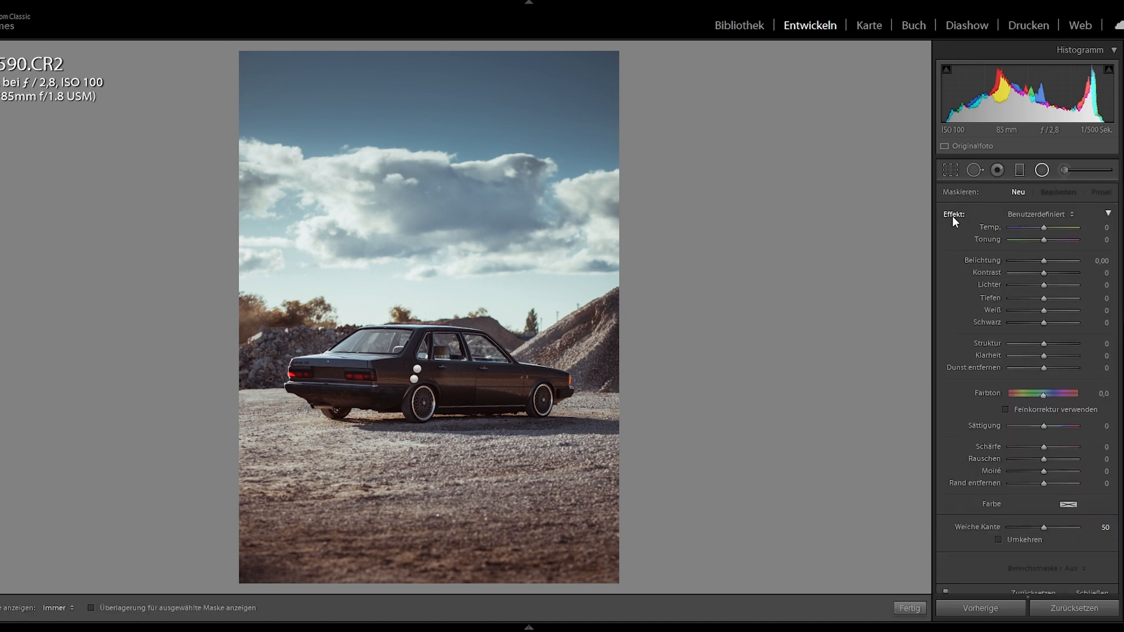
pyautogui.moveTo(267, 288); pyautogui.dragTo(576, 523)
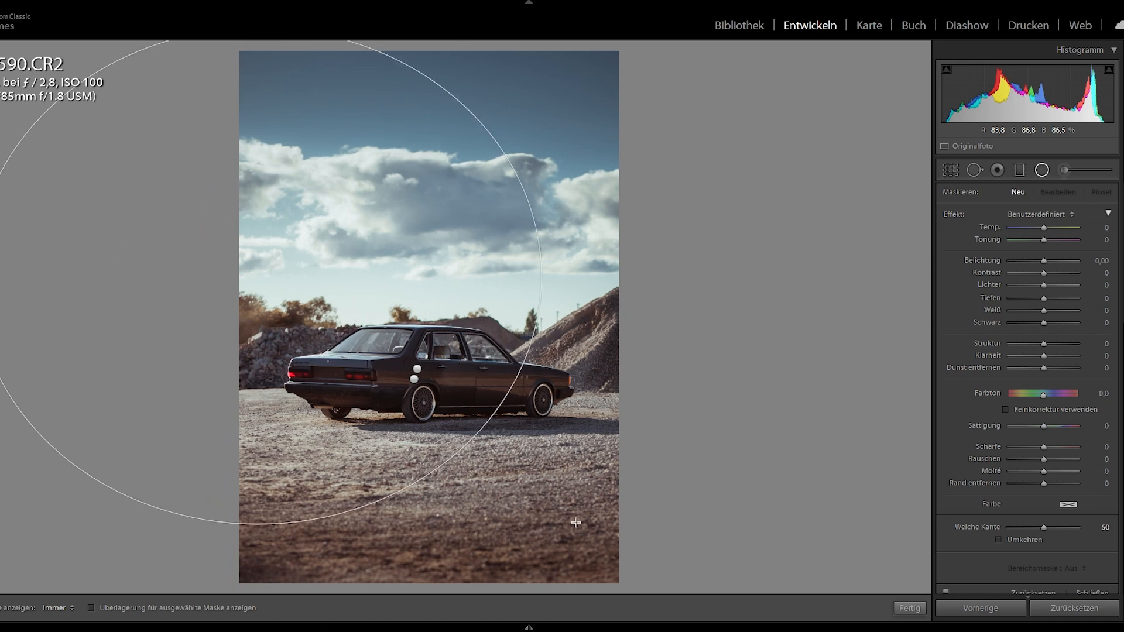
pyautogui.moveTo(259, 272); pyautogui.dragTo(180, 267)
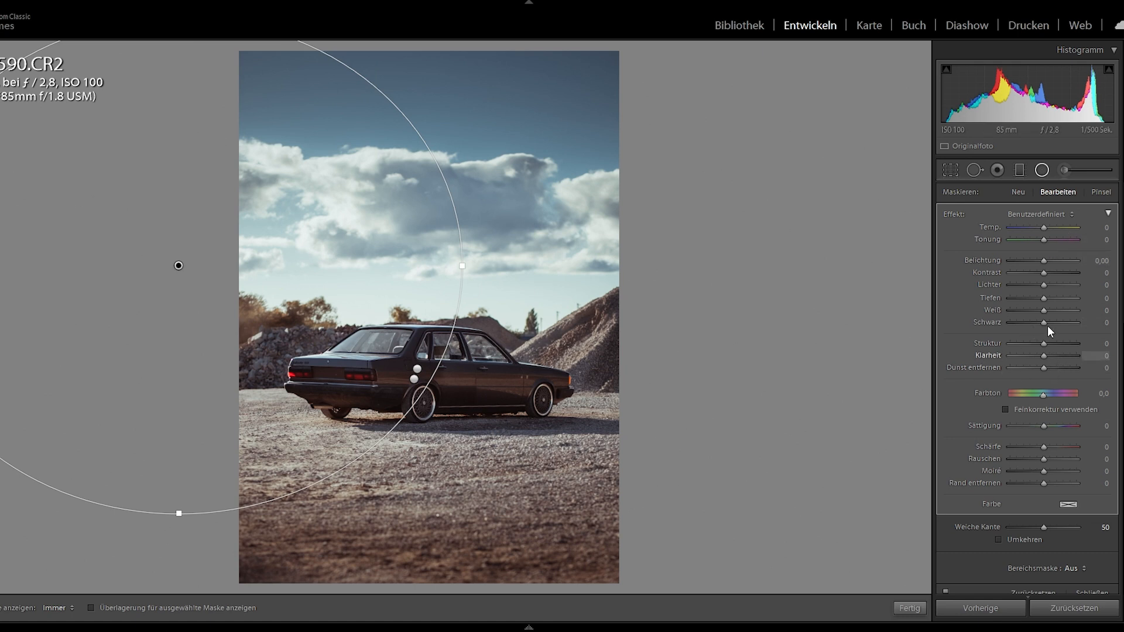
pyautogui.moveTo(1035, 321); pyautogui.dragTo(1051, 327)
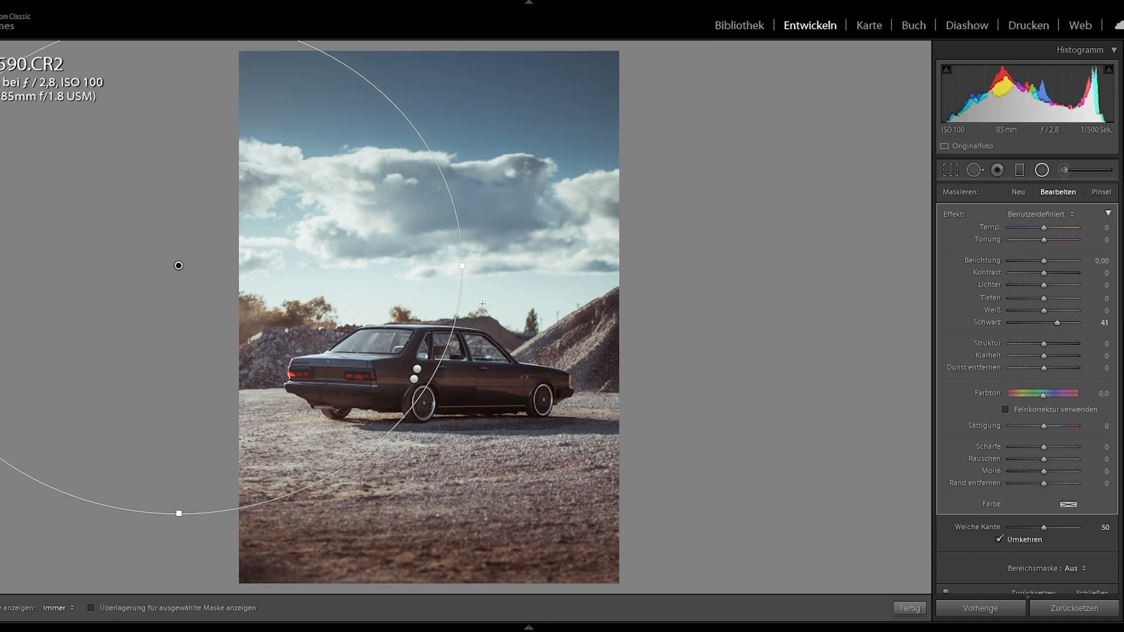
pyautogui.moveTo(186, 268); pyautogui.dragTo(139, 281)
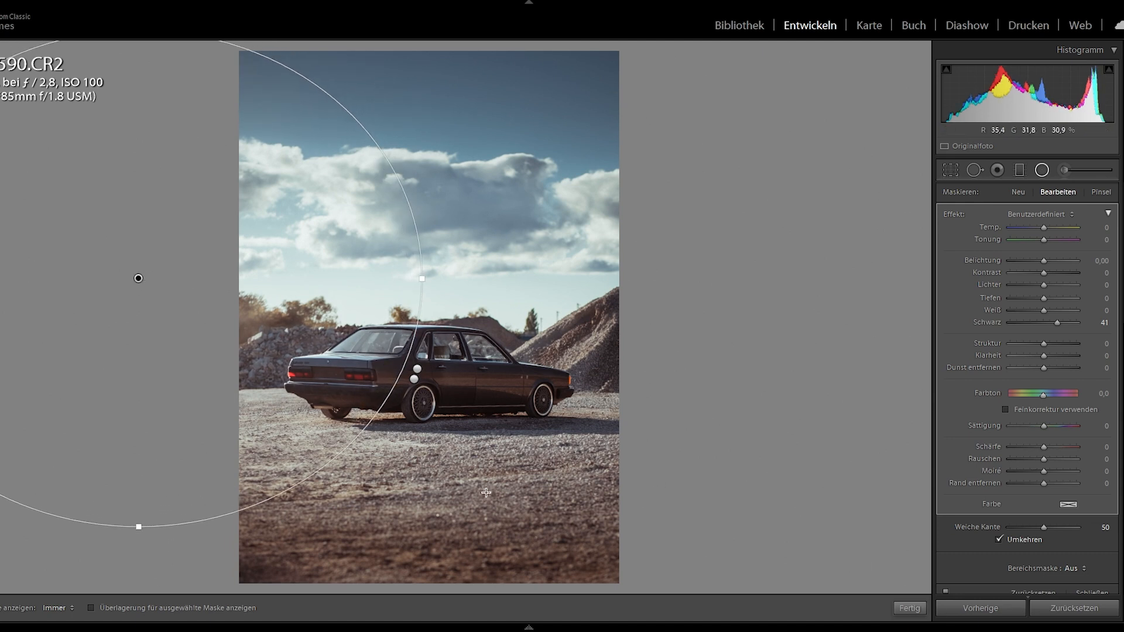
pyautogui.click(908, 609)
# Step: Add a slanted graduated filter from the photo's right side to the car and slightly lower its exposure
pyautogui.click(1019, 171)
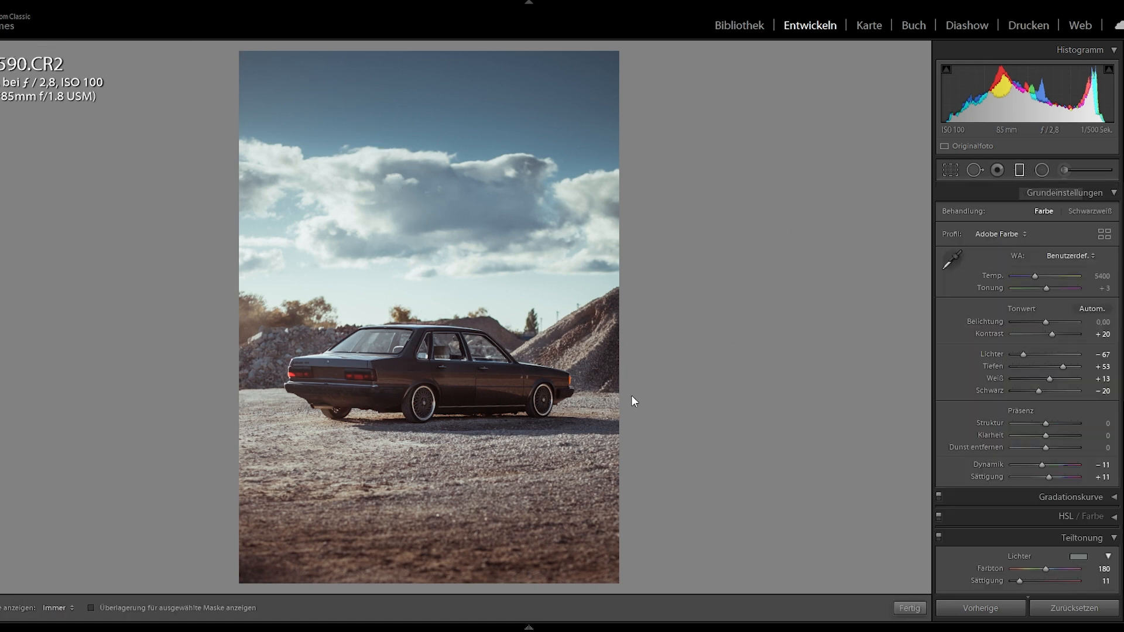
pyautogui.moveTo(709, 473)
pyautogui.mouseDown()
pyautogui.moveTo(443, 315)
pyautogui.moveTo(409, 398)
pyautogui.moveTo(370, 390)
pyautogui.mouseUp()
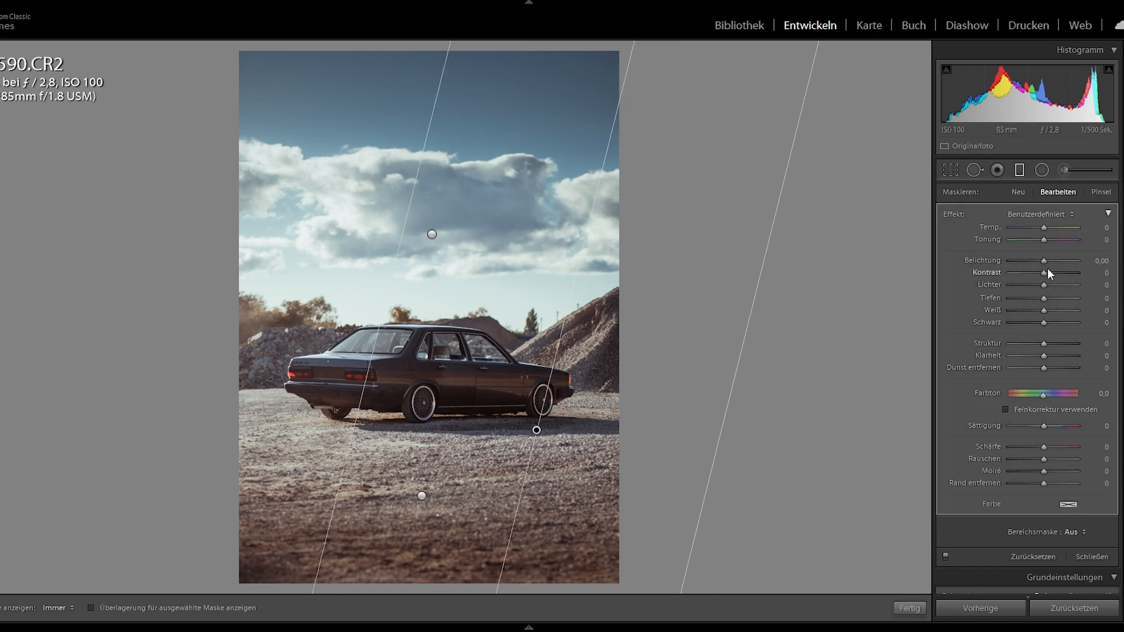
pyautogui.moveTo(1040, 262)
pyautogui.mouseDown()
pyautogui.moveTo(1028, 259)
pyautogui.moveTo(1034, 264)
pyautogui.mouseUp()
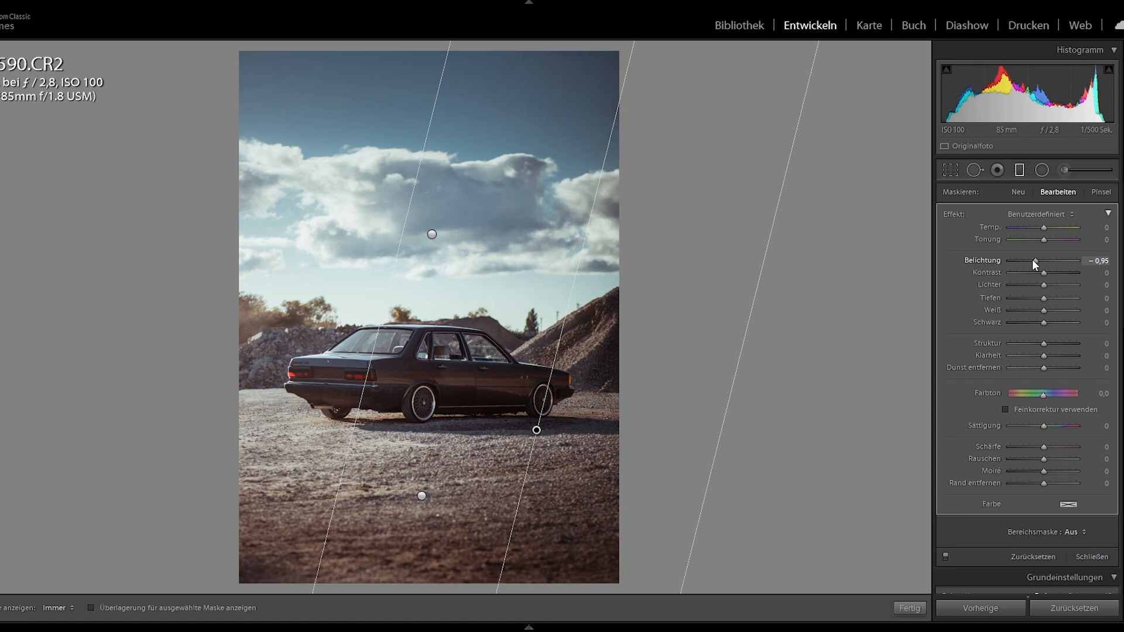
pyautogui.doubleClick(1033, 261)
pyautogui.moveTo(1042, 260); pyautogui.dragTo(1039, 260)
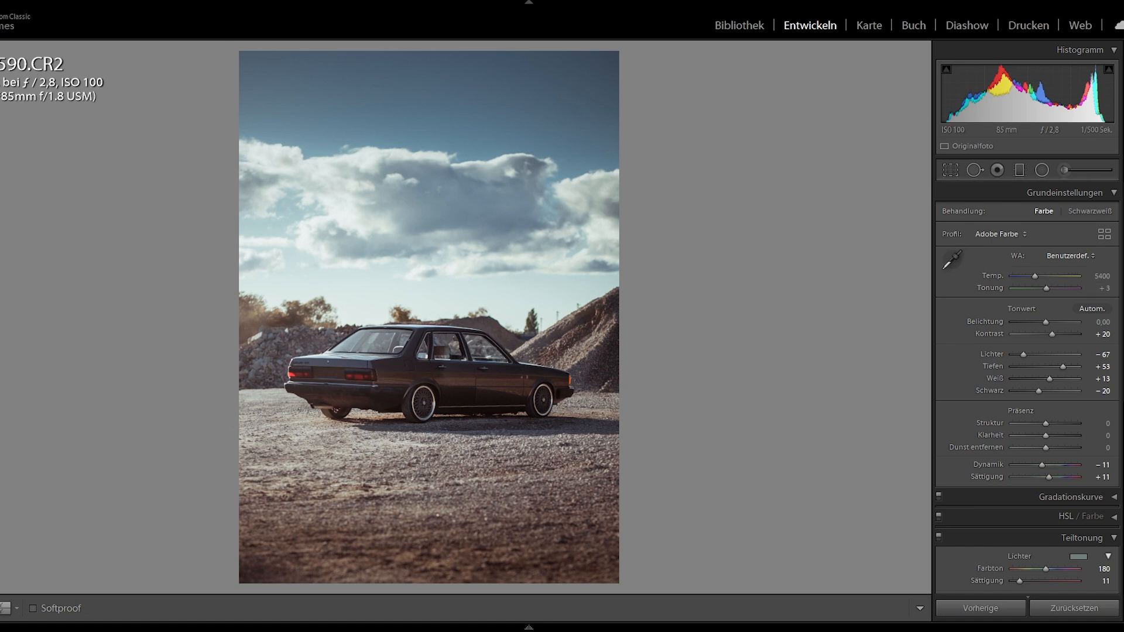
# Step: Select the radial filter beyond the photo's left edge and set its Temp. to 10 and Tonung to 26
pyautogui.click(1042, 170)
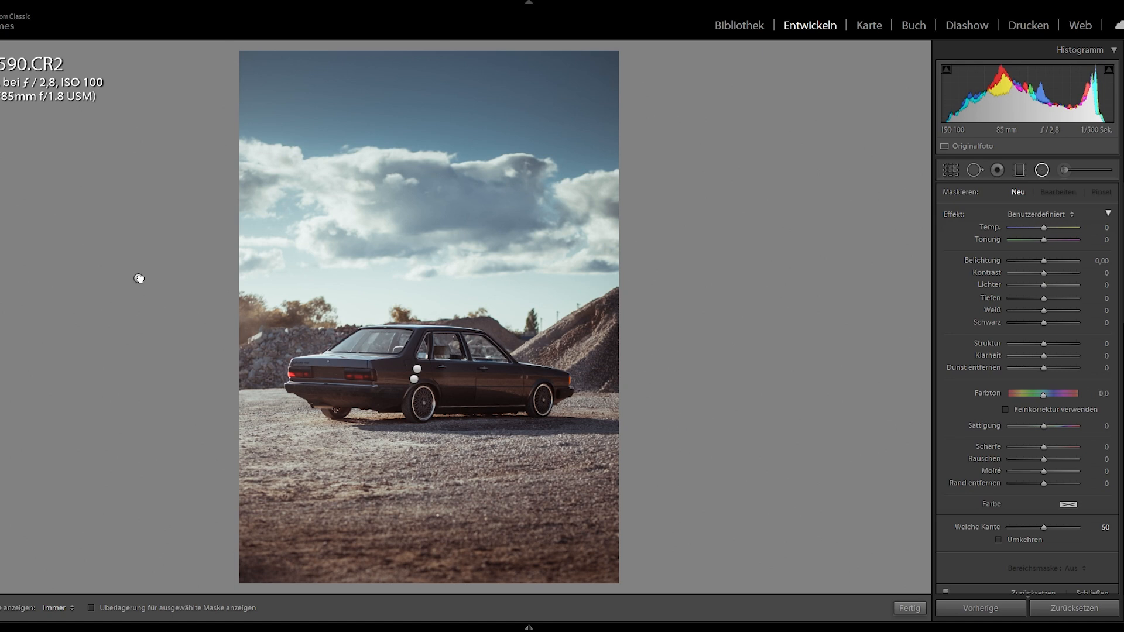
pyautogui.moveTo(138, 279); pyautogui.dragTo(422, 527)
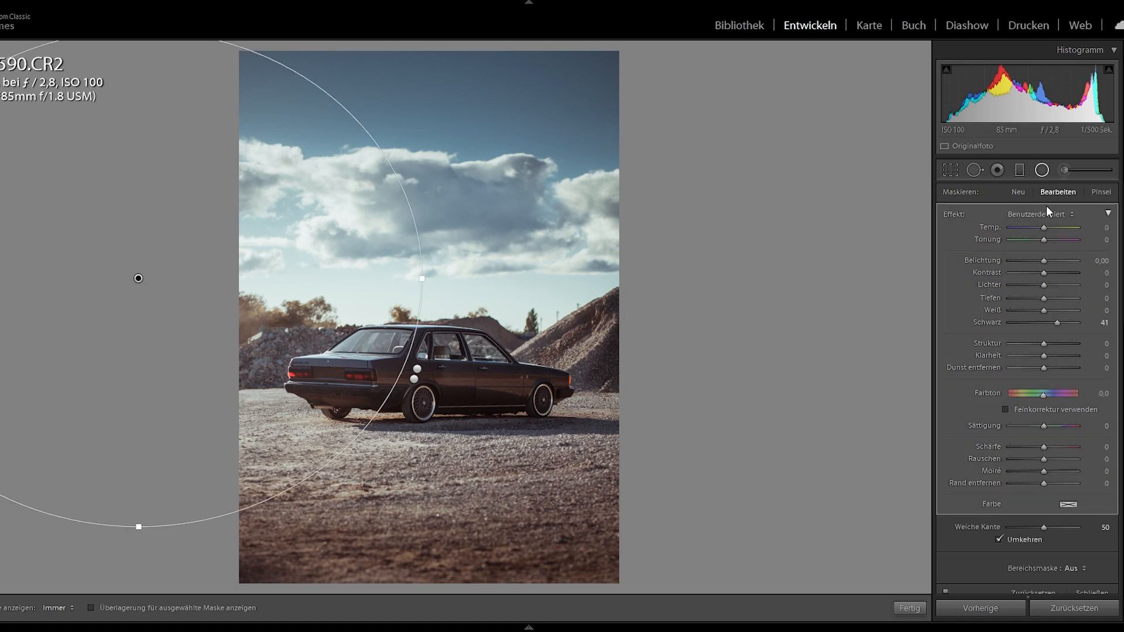
pyautogui.click(1050, 228)
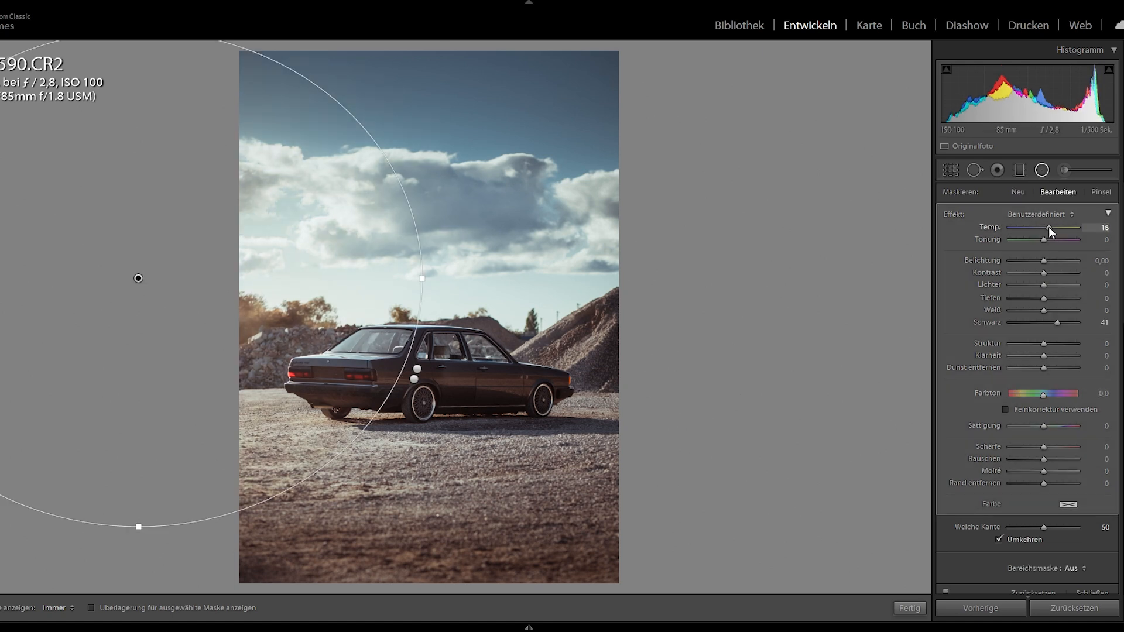
pyautogui.moveTo(1048, 226); pyautogui.dragTo(1046, 226)
pyautogui.click(1047, 239)
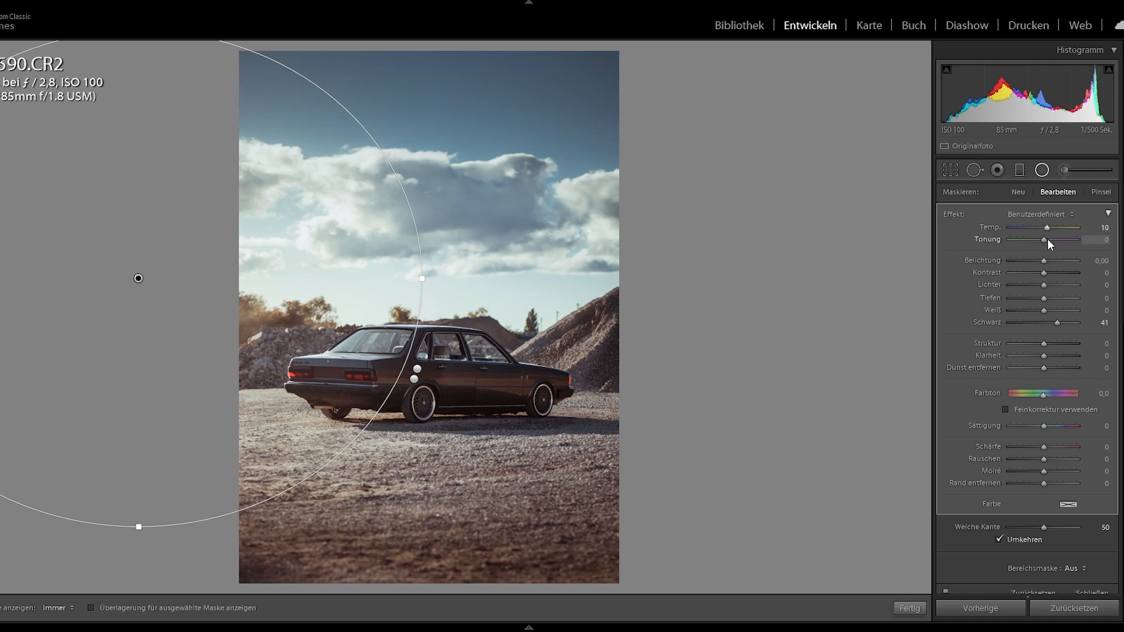
pyautogui.moveTo(1048, 239)
pyautogui.mouseDown()
pyautogui.moveTo(1062, 241)
pyautogui.moveTo(1052, 241)
pyautogui.mouseUp()
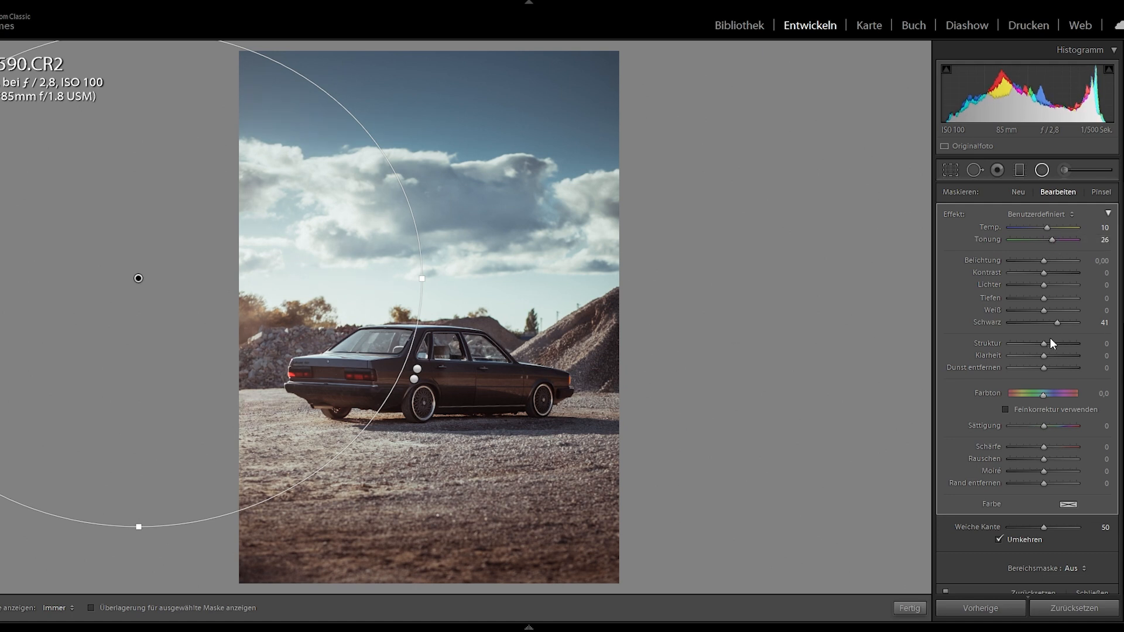
# Step: Switch the radial filter's brush to erase mode, examine its mask overlay around the car with filter guides shown and hidden, and close the filter
pyautogui.click(1104, 193)
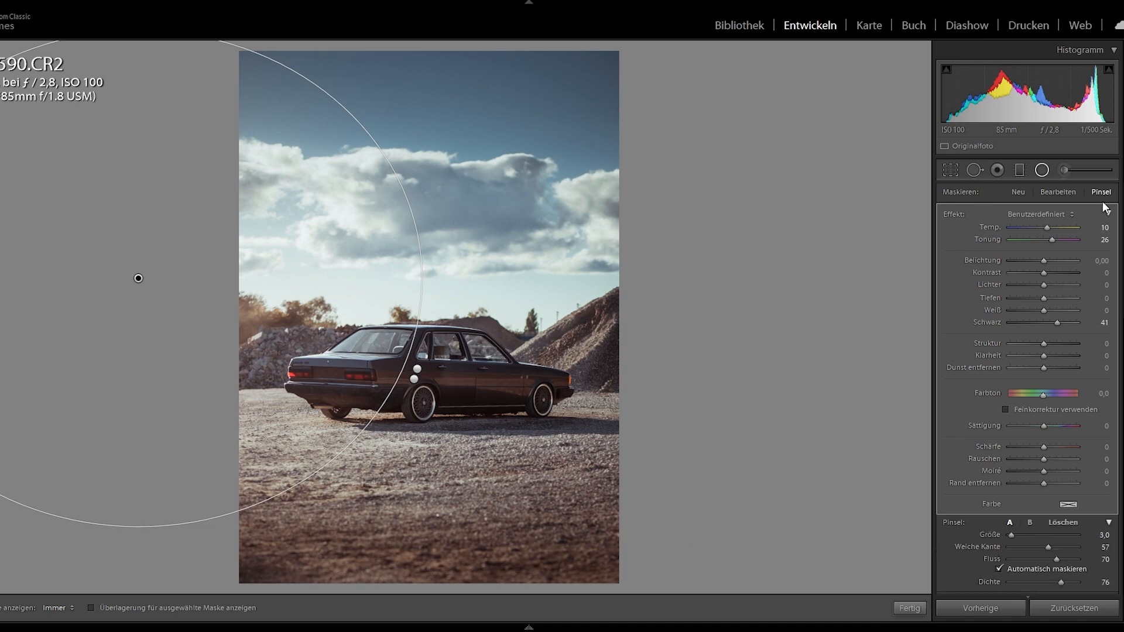
pyautogui.scroll(-4, 399, 381)
pyautogui.press('h')
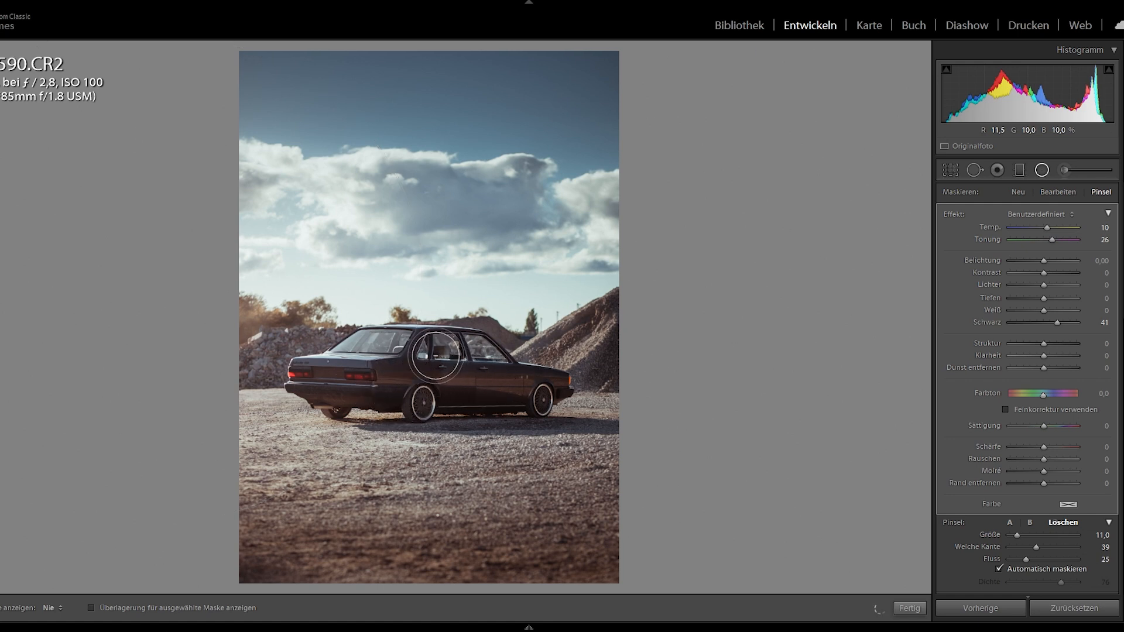
pyautogui.press('h')
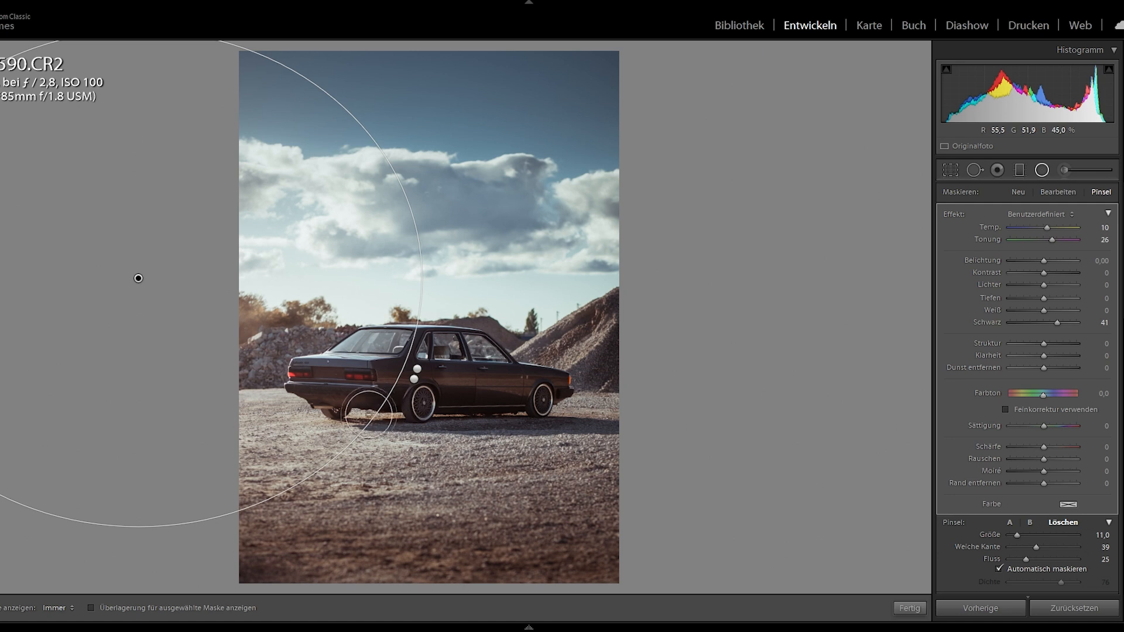
pyautogui.press('h')
pyautogui.press('h')
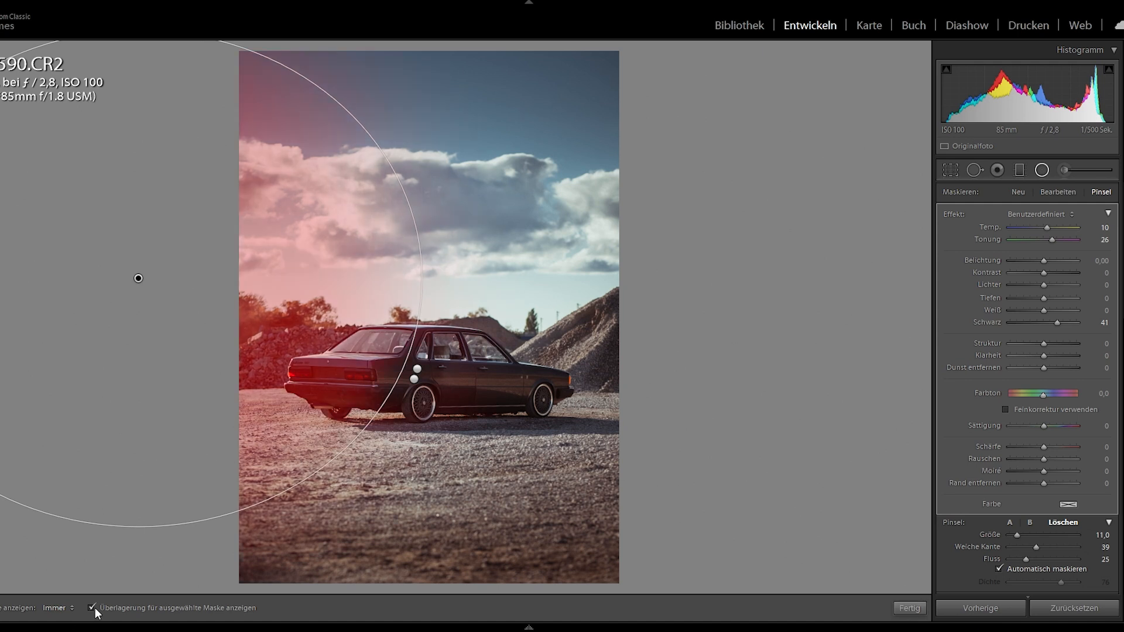
pyautogui.press('h')
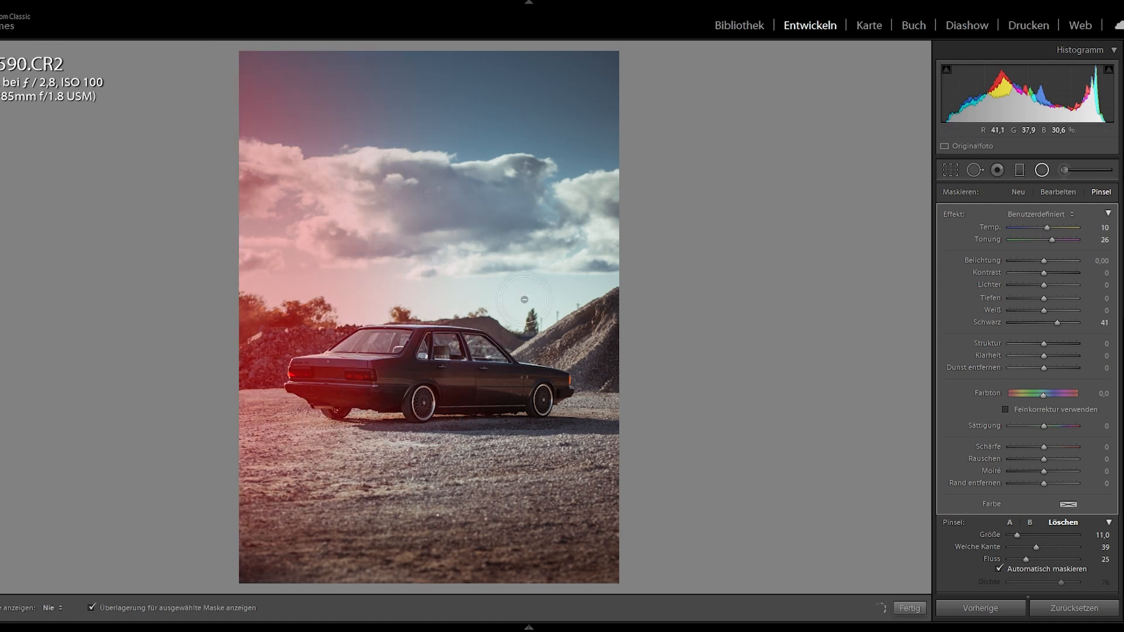
pyautogui.press('h')
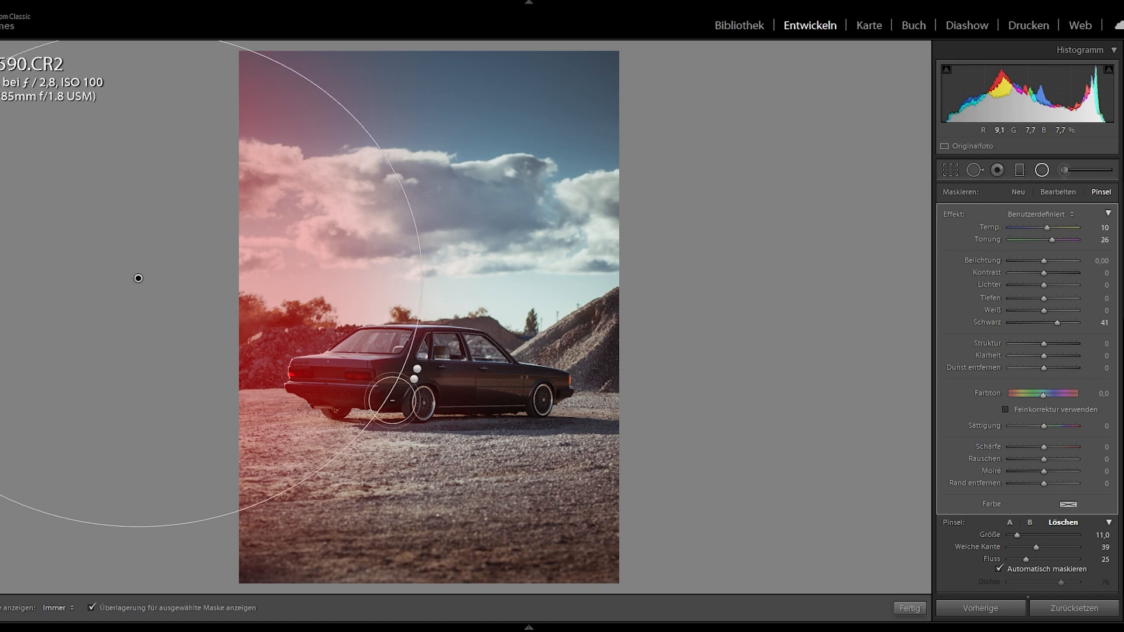
pyautogui.press('h')
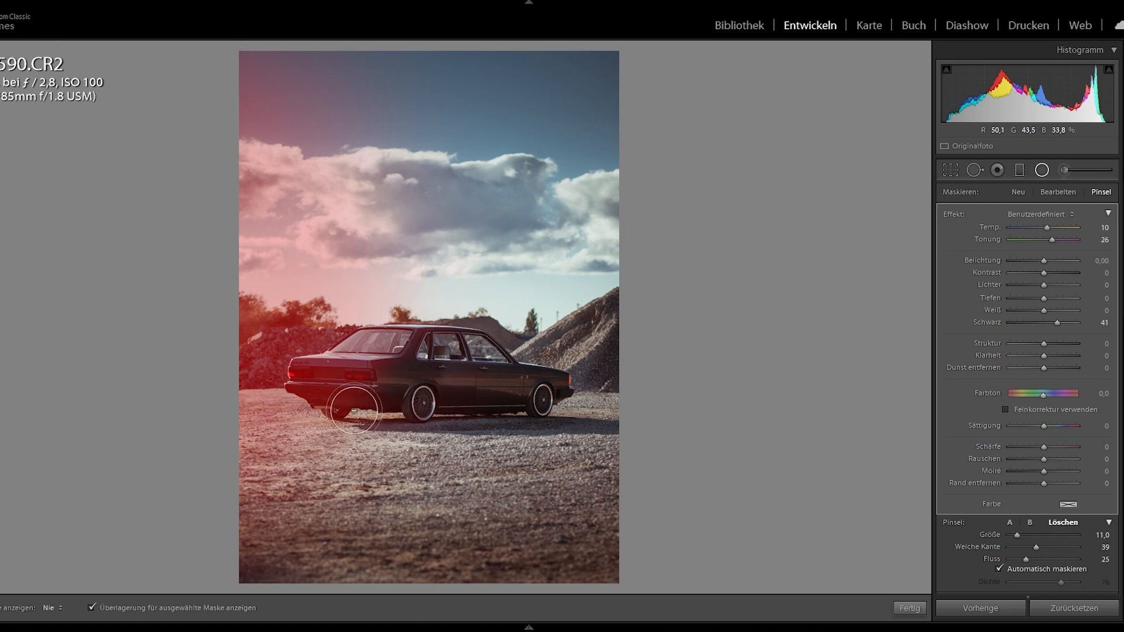
pyautogui.press('h')
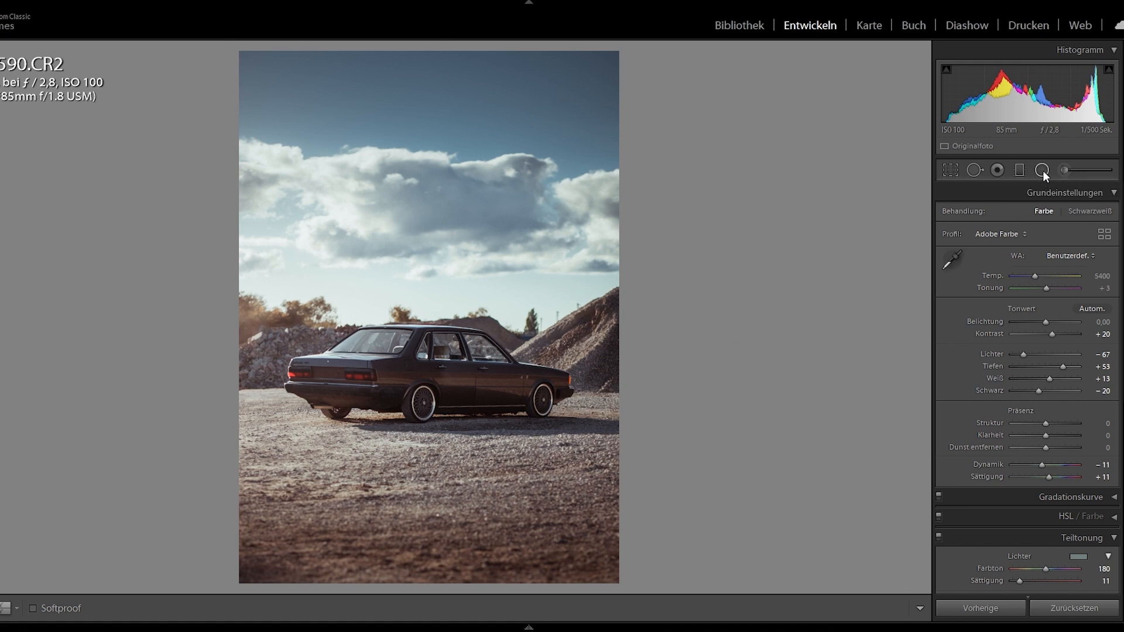
# Step: Add an inverted radial filter fitted to the car's rear wheel rim with Klarheit at 30
pyautogui.click(1042, 170)
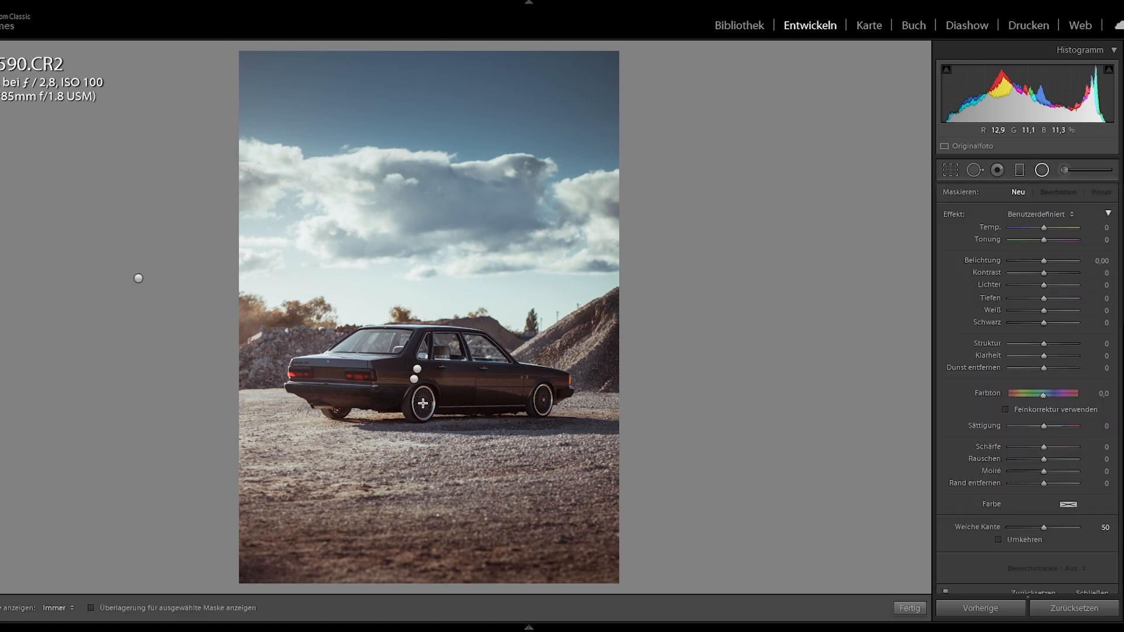
pyautogui.moveTo(4, 280)
pyautogui.moveTo(8, 178); pyautogui.dragTo(24, 175)
pyautogui.moveTo(577, 387); pyautogui.dragTo(633, 479)
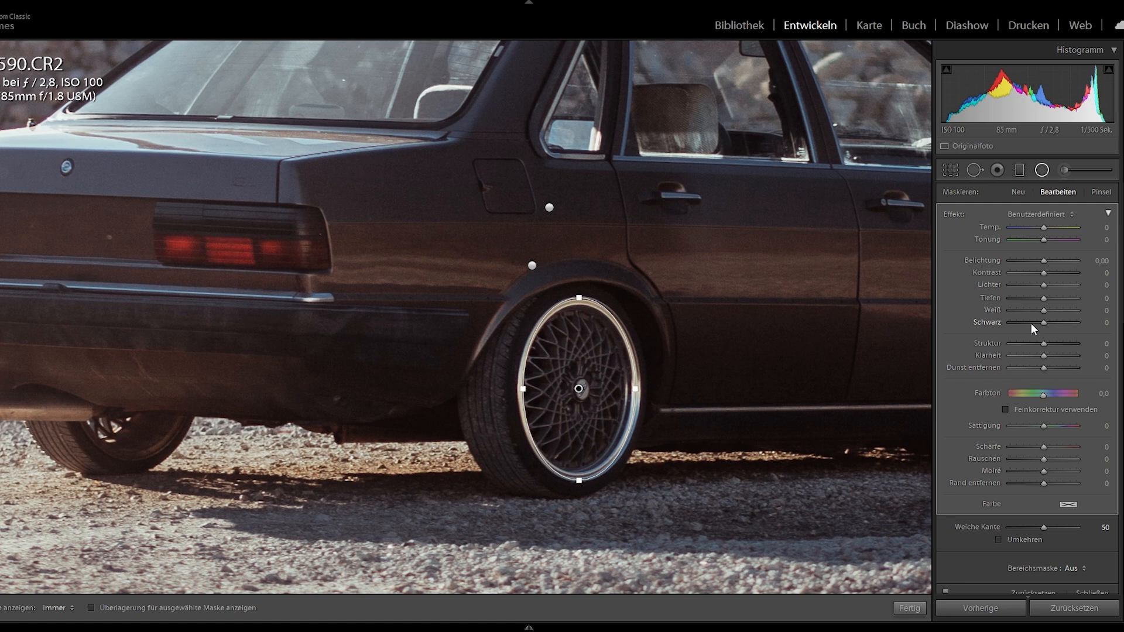
pyautogui.click(1055, 356)
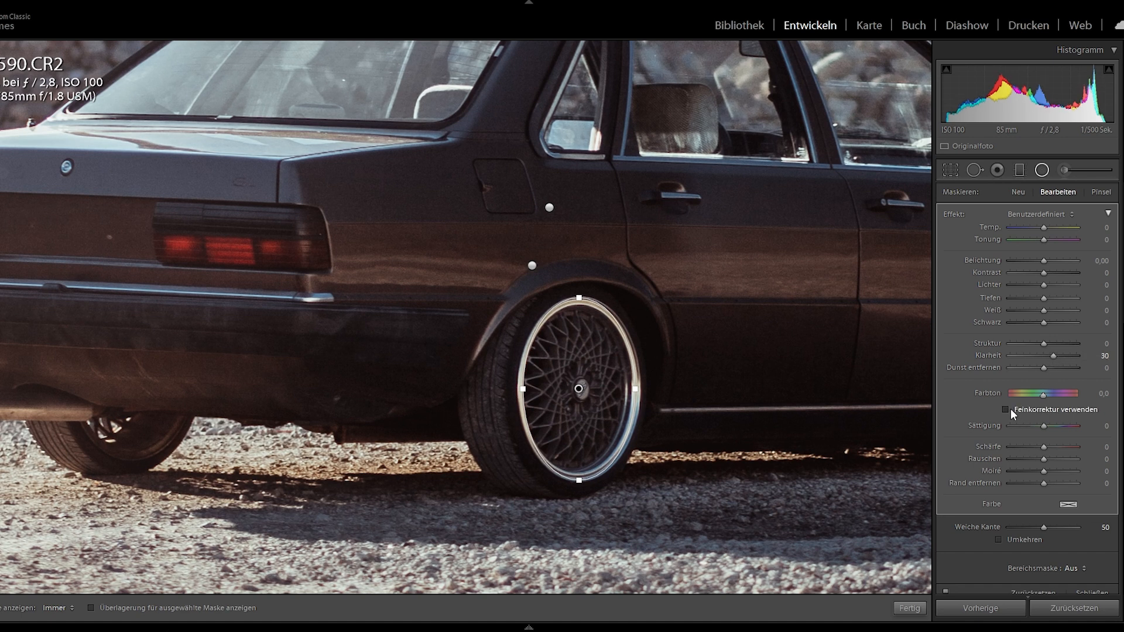
pyautogui.click(998, 539)
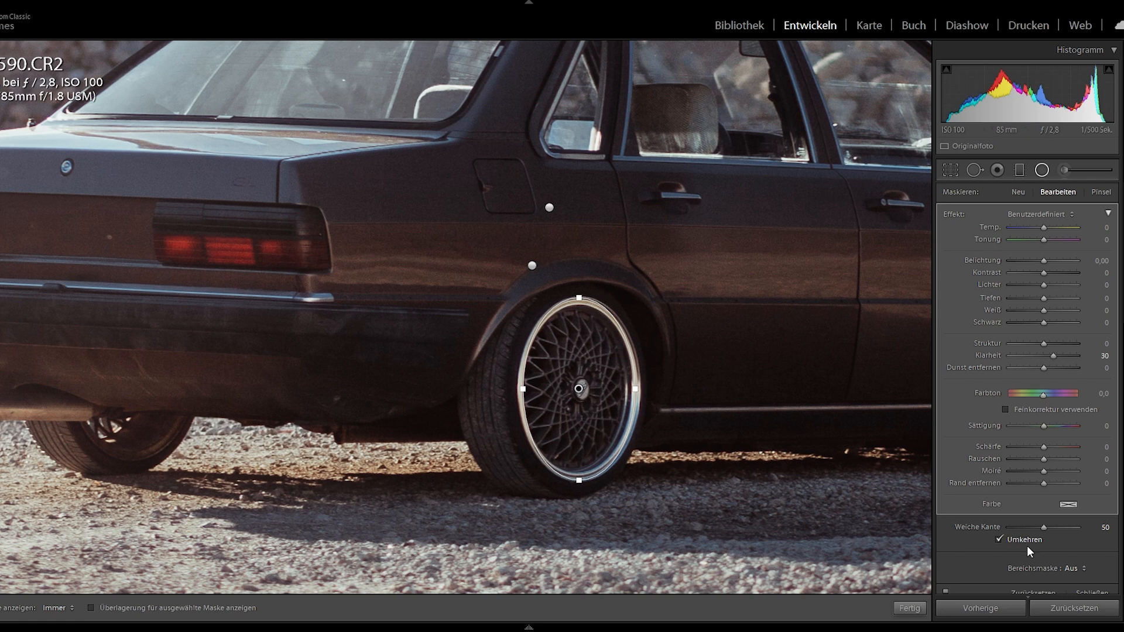
# Step: Set the rear wheel filter's Klarheit to 50, Weiß to 35 and Weiche Kante to 48, and shrink its ellipse to the spokes inside the rim
pyautogui.moveTo(1051, 353)
pyautogui.mouseDown()
pyautogui.moveTo(1070, 357)
pyautogui.moveTo(1057, 353)
pyautogui.mouseUp()
pyautogui.moveTo(1042, 259); pyautogui.dragTo(1045, 259)
pyautogui.doubleClick(1044, 259)
pyautogui.moveTo(1045, 274); pyautogui.dragTo(1059, 311)
pyautogui.doubleClick(1053, 273)
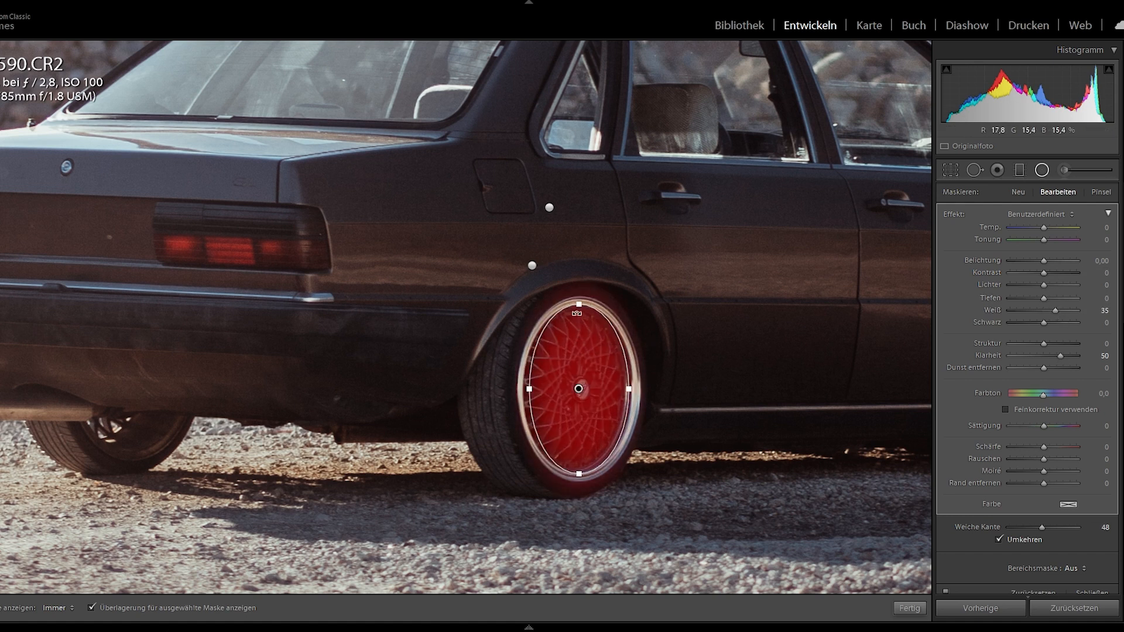
pyautogui.moveTo(578, 308); pyautogui.dragTo(580, 325)
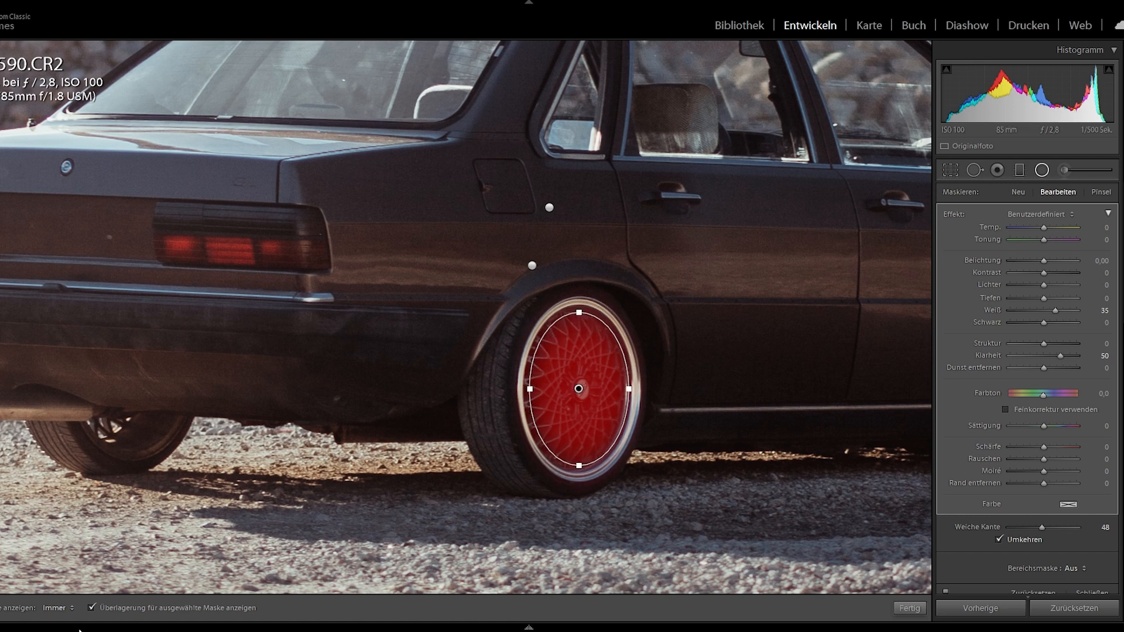
pyautogui.click(90, 608)
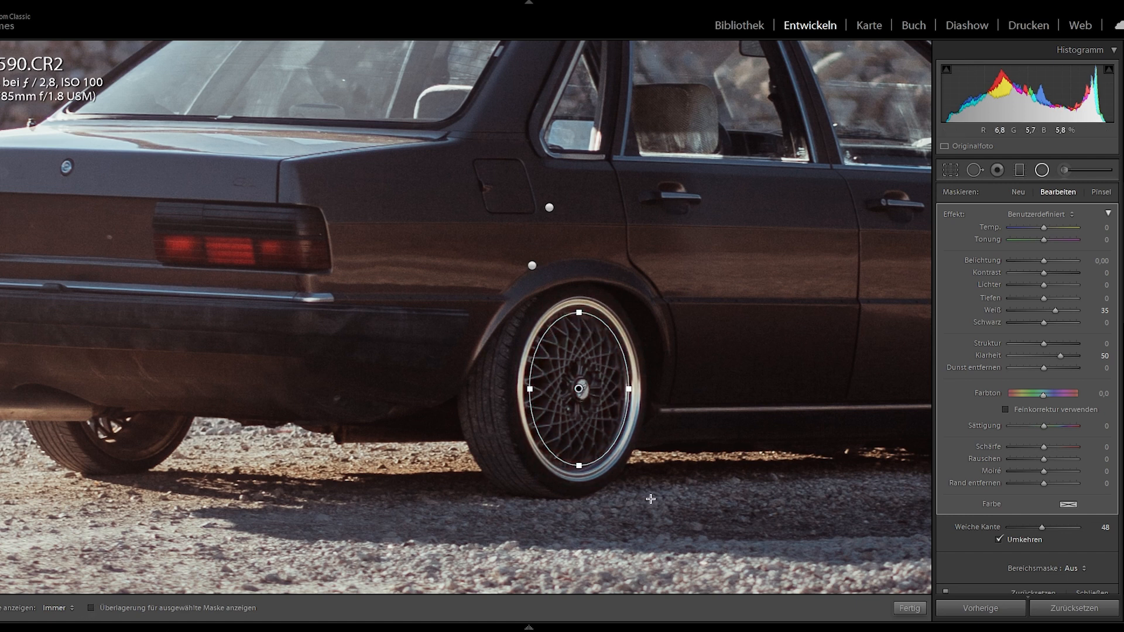
# Step: Duplicate the rear wheel's radial filter and place the copy centred on the front wheel
pyautogui.rightClick(581, 388)
pyautogui.click(610, 399)
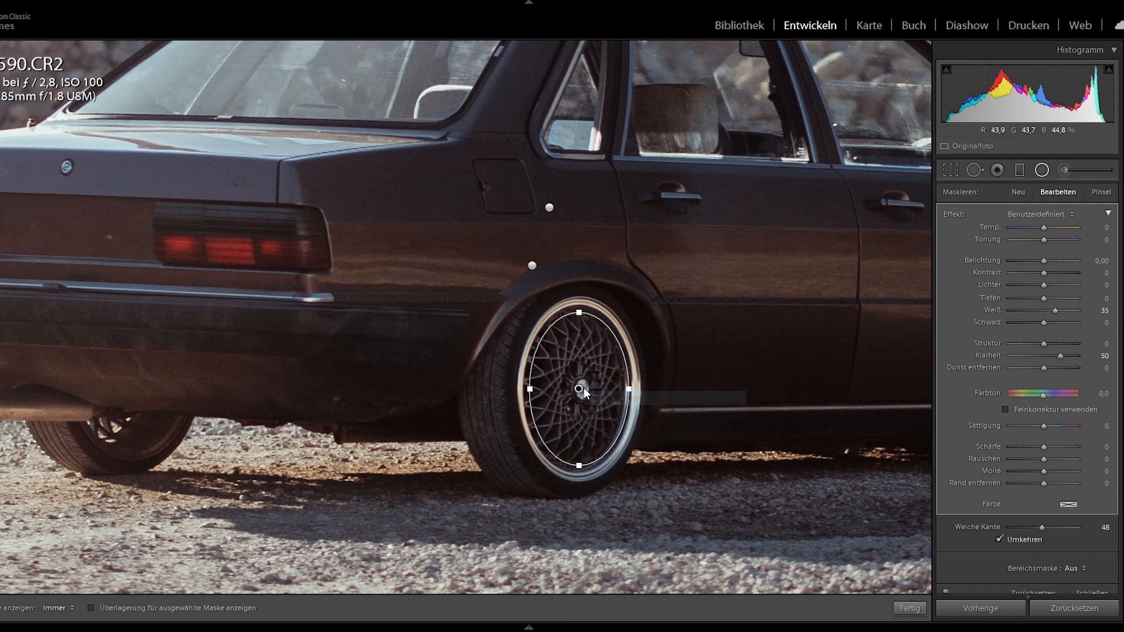
pyautogui.moveTo(581, 389); pyautogui.dragTo(732, 393)
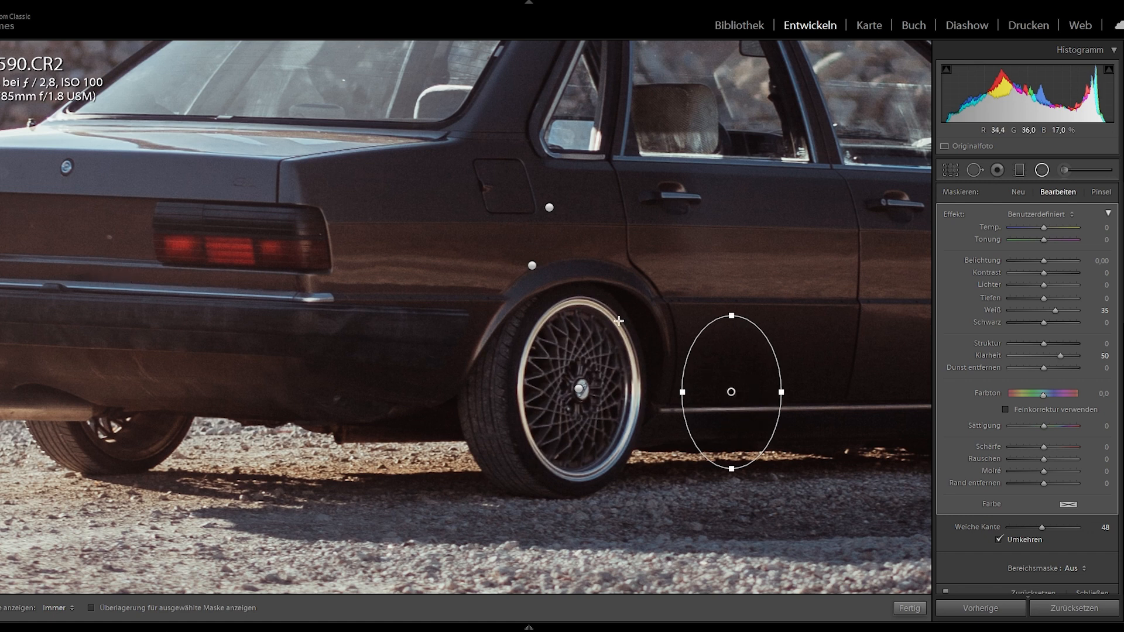
pyautogui.moveTo(714, 280); pyautogui.dragTo(286, 376)
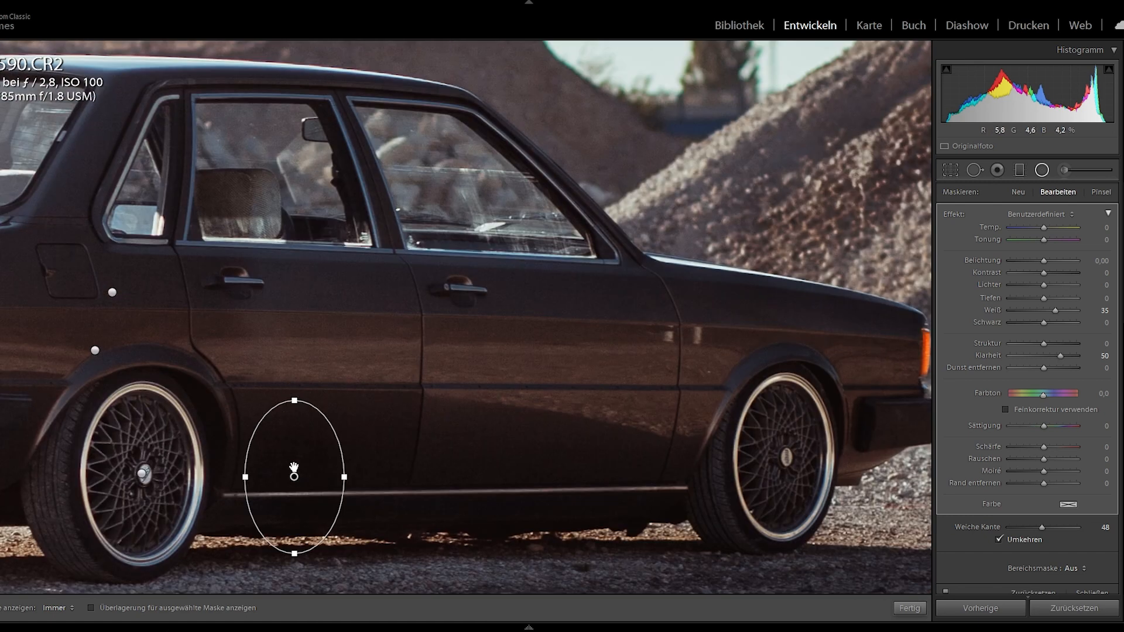
pyautogui.moveTo(295, 478); pyautogui.dragTo(784, 463)
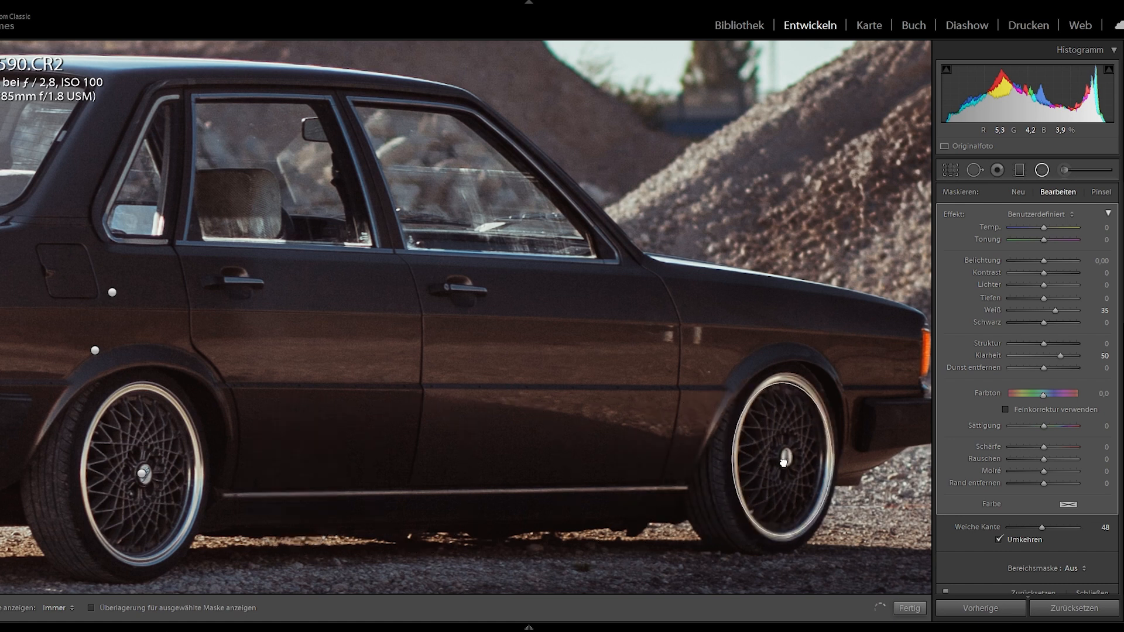
# Step: Set the front wheel filter's Klarheit to 66 and Struktur to 35, leaving Schwarz at 0
pyautogui.moveTo(1043, 322); pyautogui.dragTo(1028, 323)
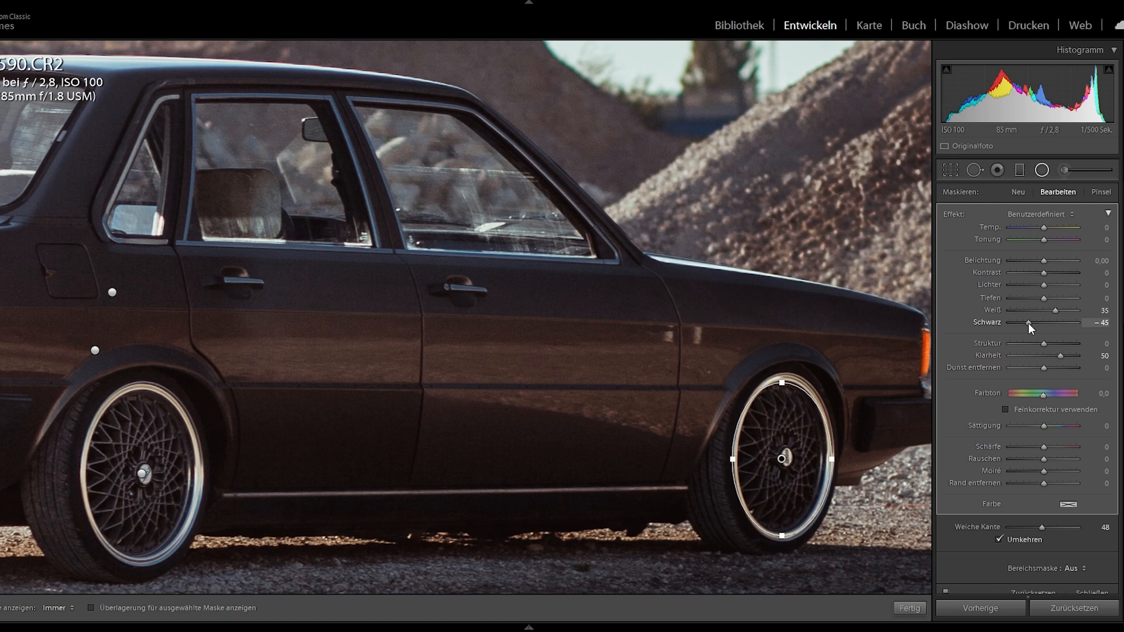
pyautogui.doubleClick(1038, 325)
pyautogui.doubleClick(1056, 272)
pyautogui.click(1066, 356)
pyautogui.click(1049, 344)
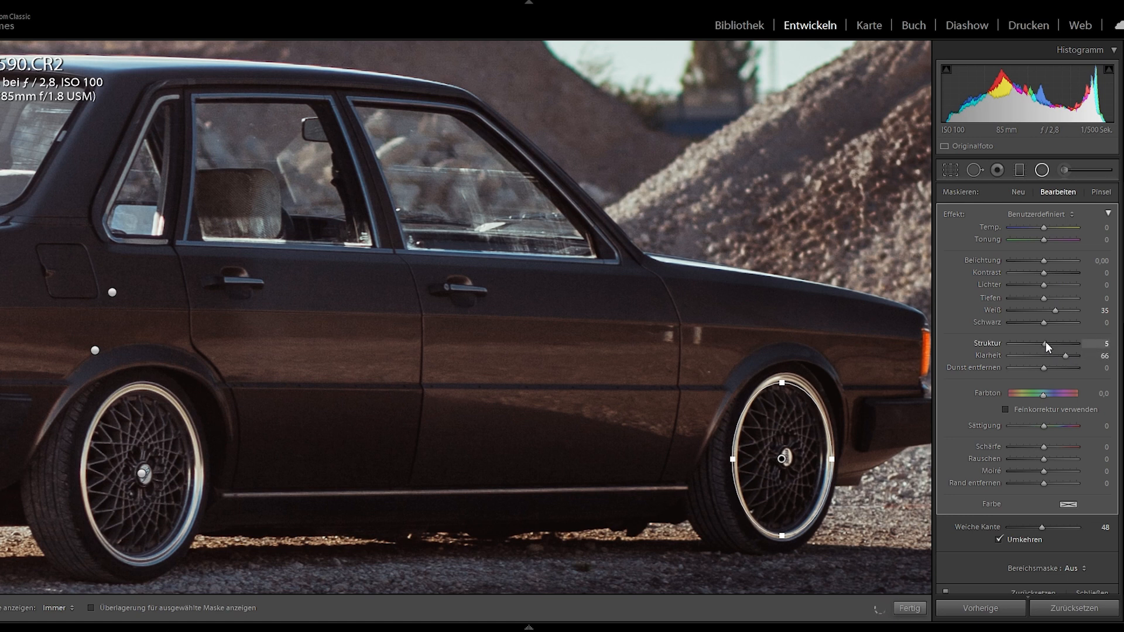
pyautogui.moveTo(1048, 341); pyautogui.dragTo(1055, 342)
# Step: Finish the radial filter editing with the whole photo in view and set the overall Dynamik to −13
pyautogui.moveTo(2, 316)
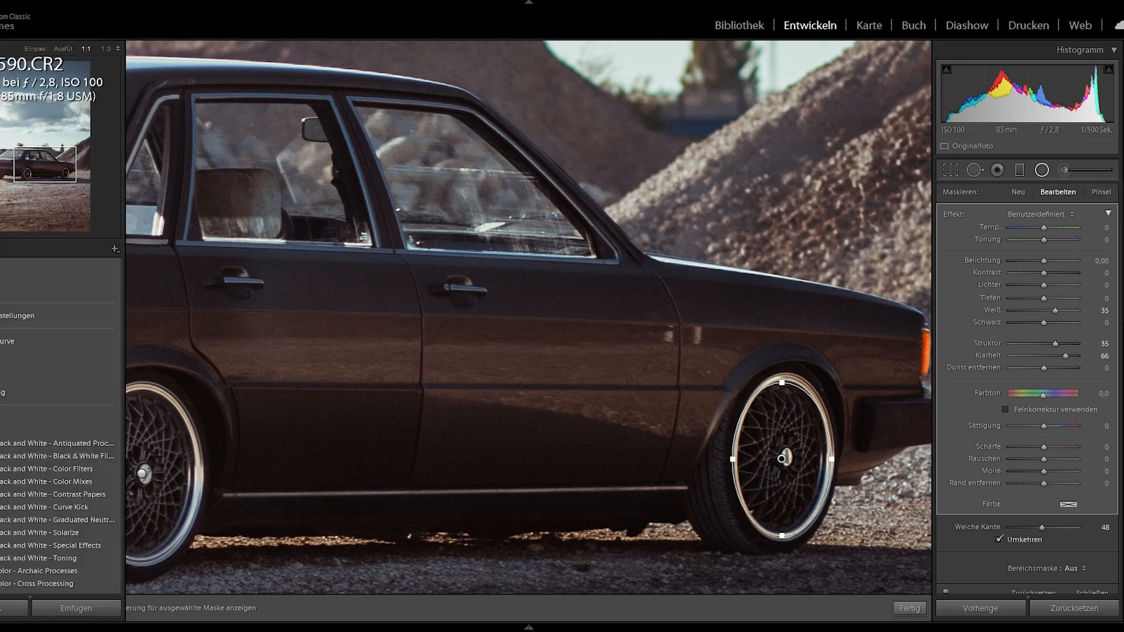
pyautogui.hotkey('ctrl', '-')
pyautogui.hotkey('ctrl', '-')
pyautogui.click(911, 609)
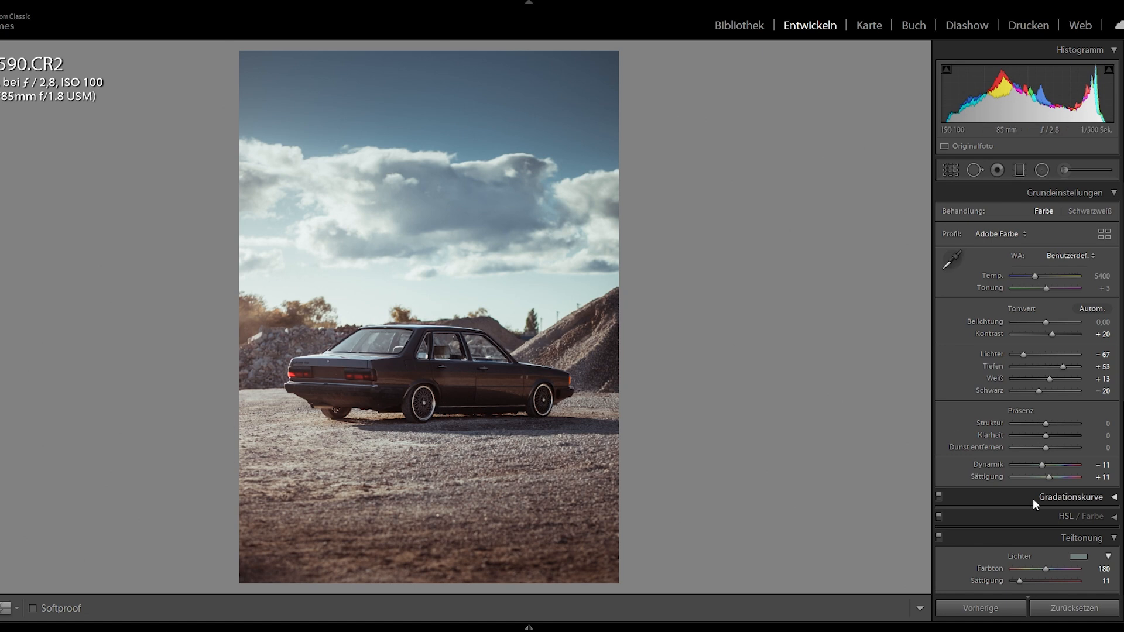
pyautogui.moveTo(1041, 468)
pyautogui.mouseDown()
pyautogui.moveTo(1058, 466)
pyautogui.moveTo(1042, 466)
pyautogui.mouseUp()
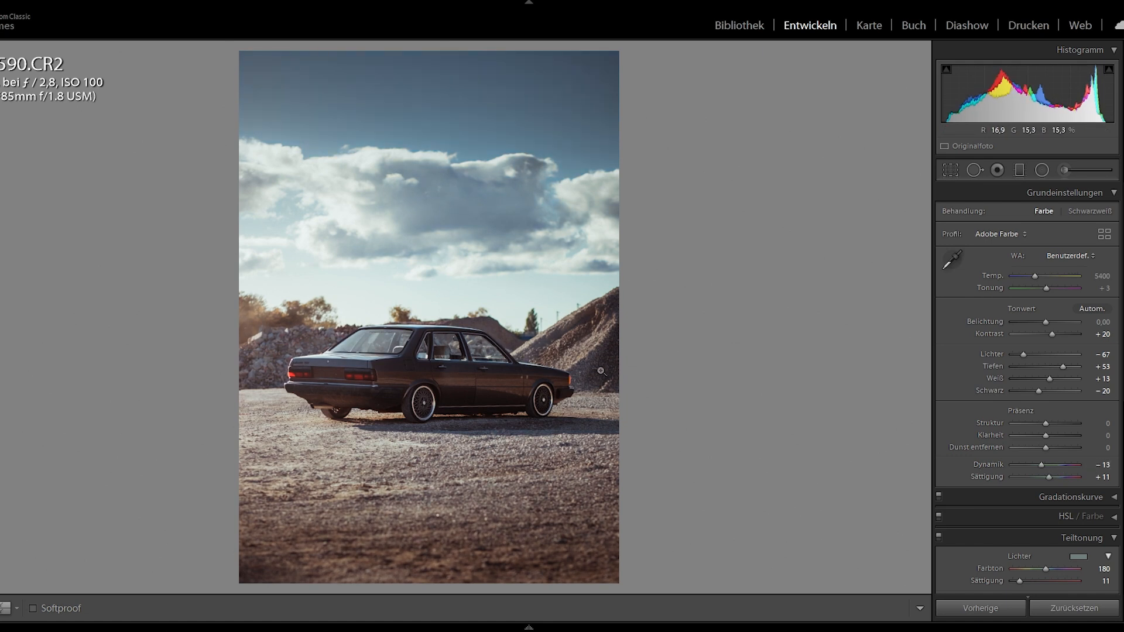